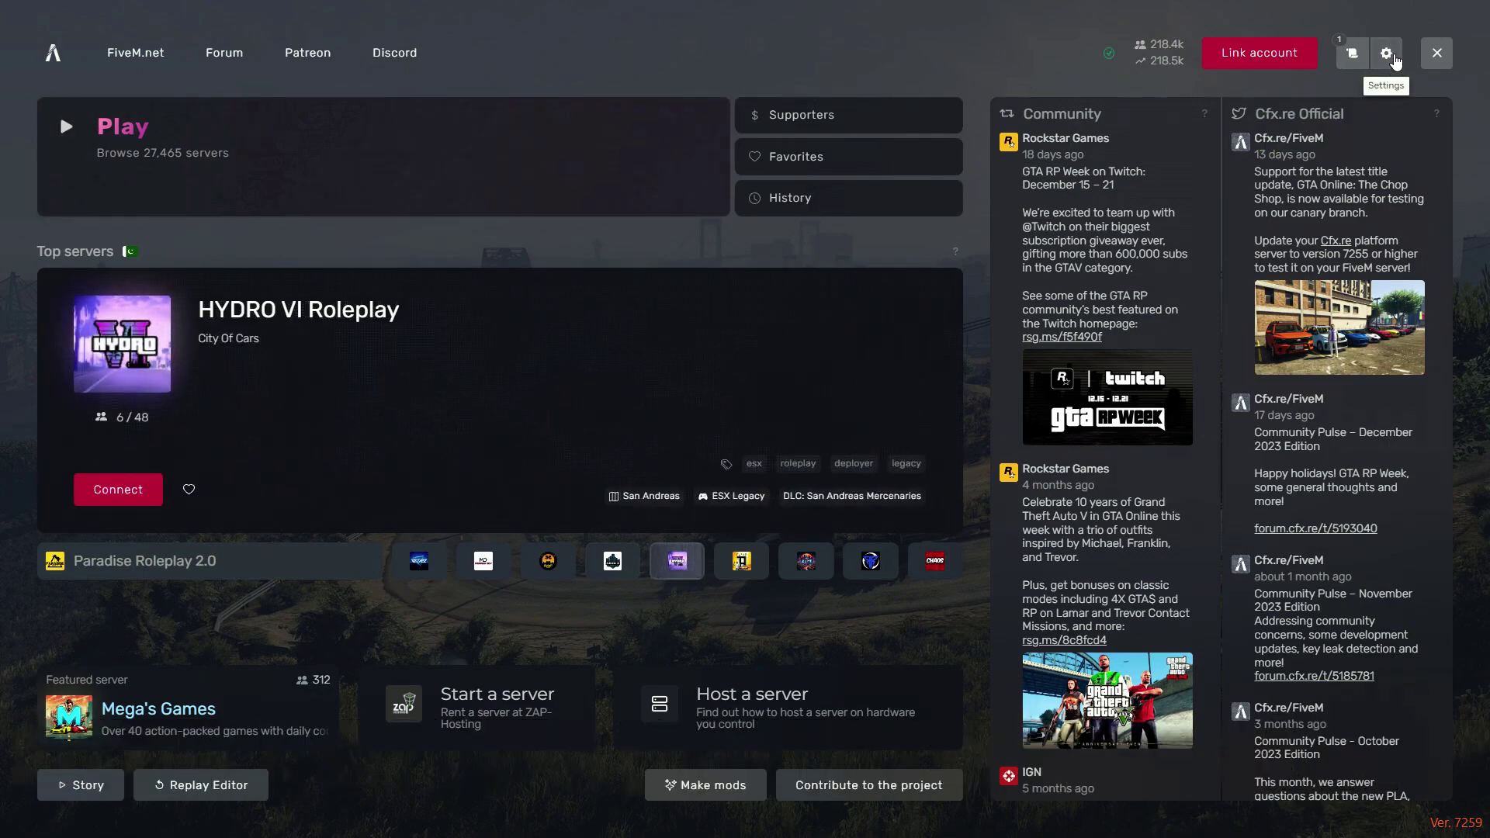
# Turn off NUI in-process GPU and Fixed-size NUI in FiveM's game settings, and exit to the desktop.
pyautogui.click(1387, 54)
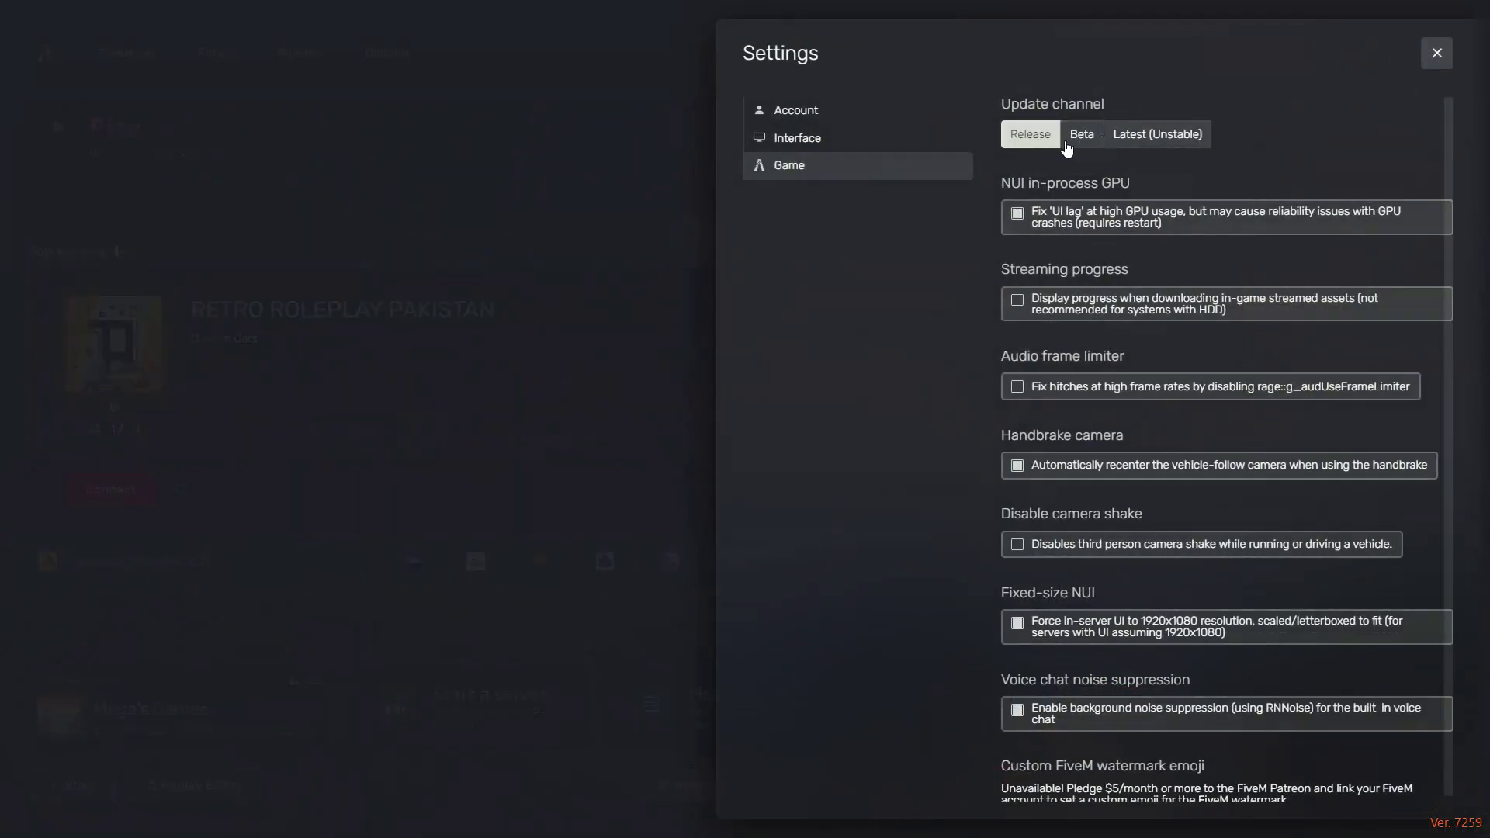
pyautogui.click(865, 143)
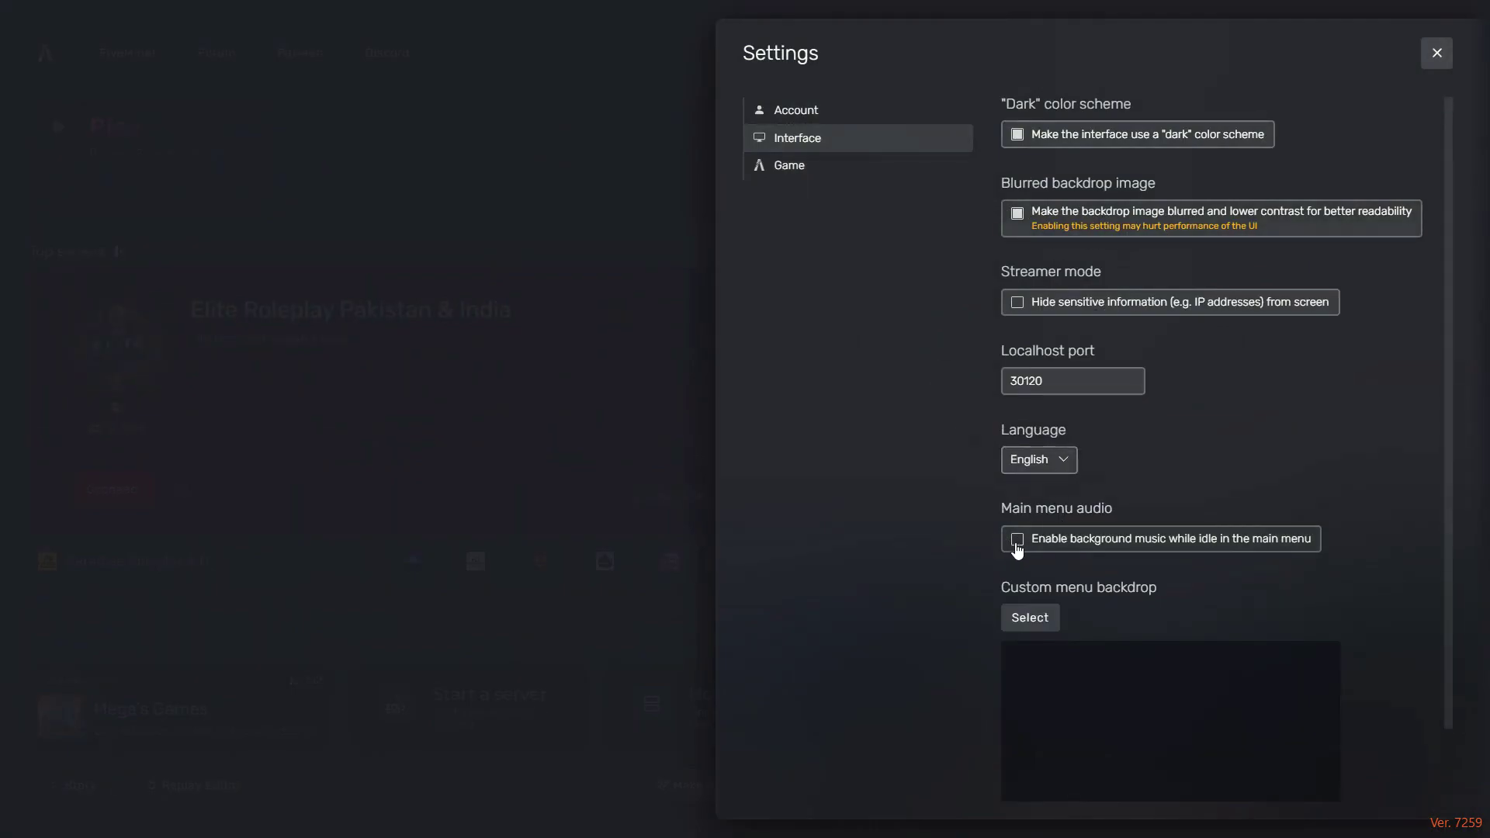
pyautogui.click(808, 171)
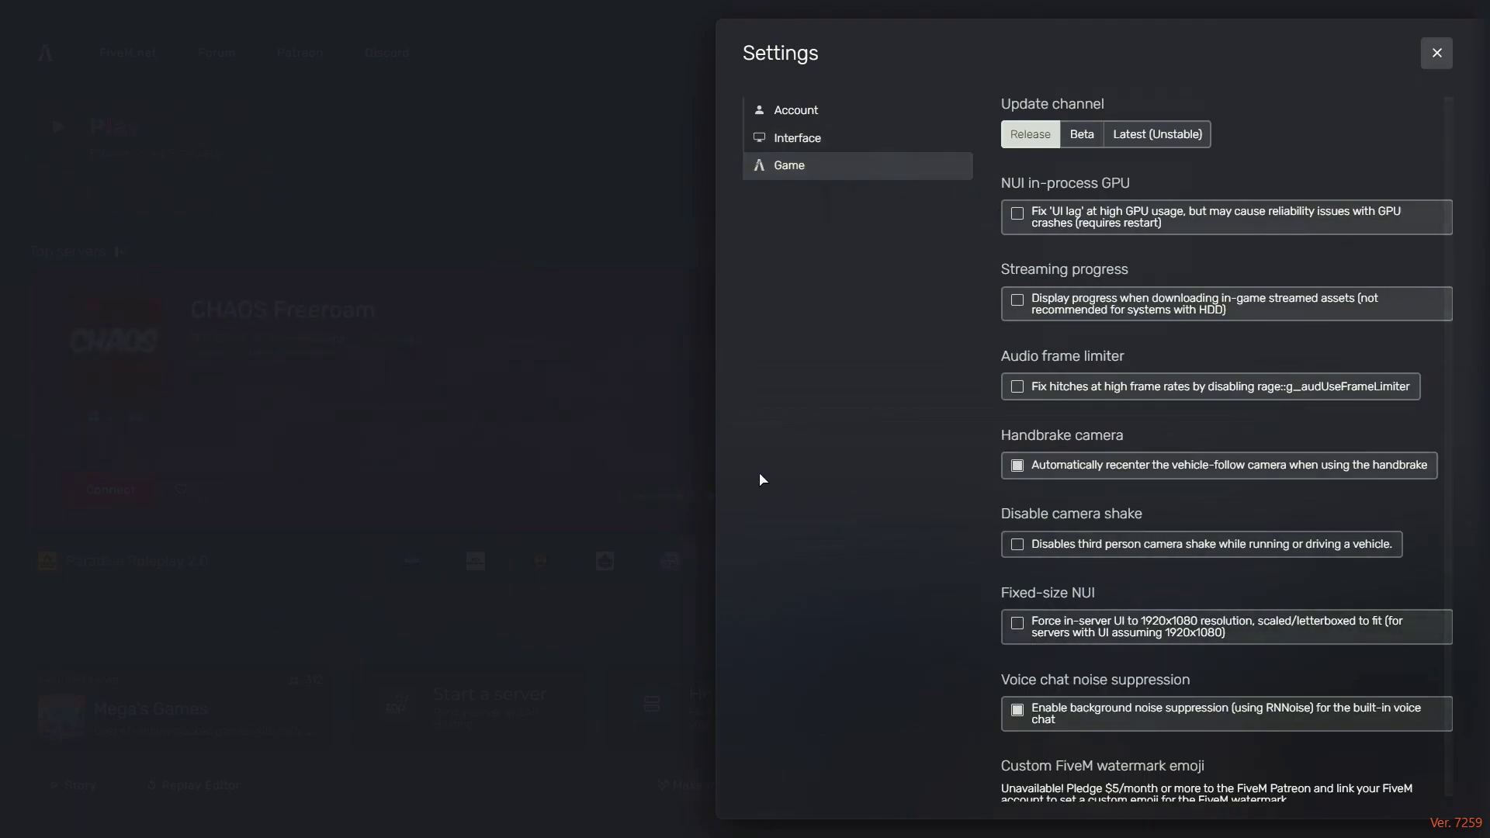
pyautogui.click(1436, 54)
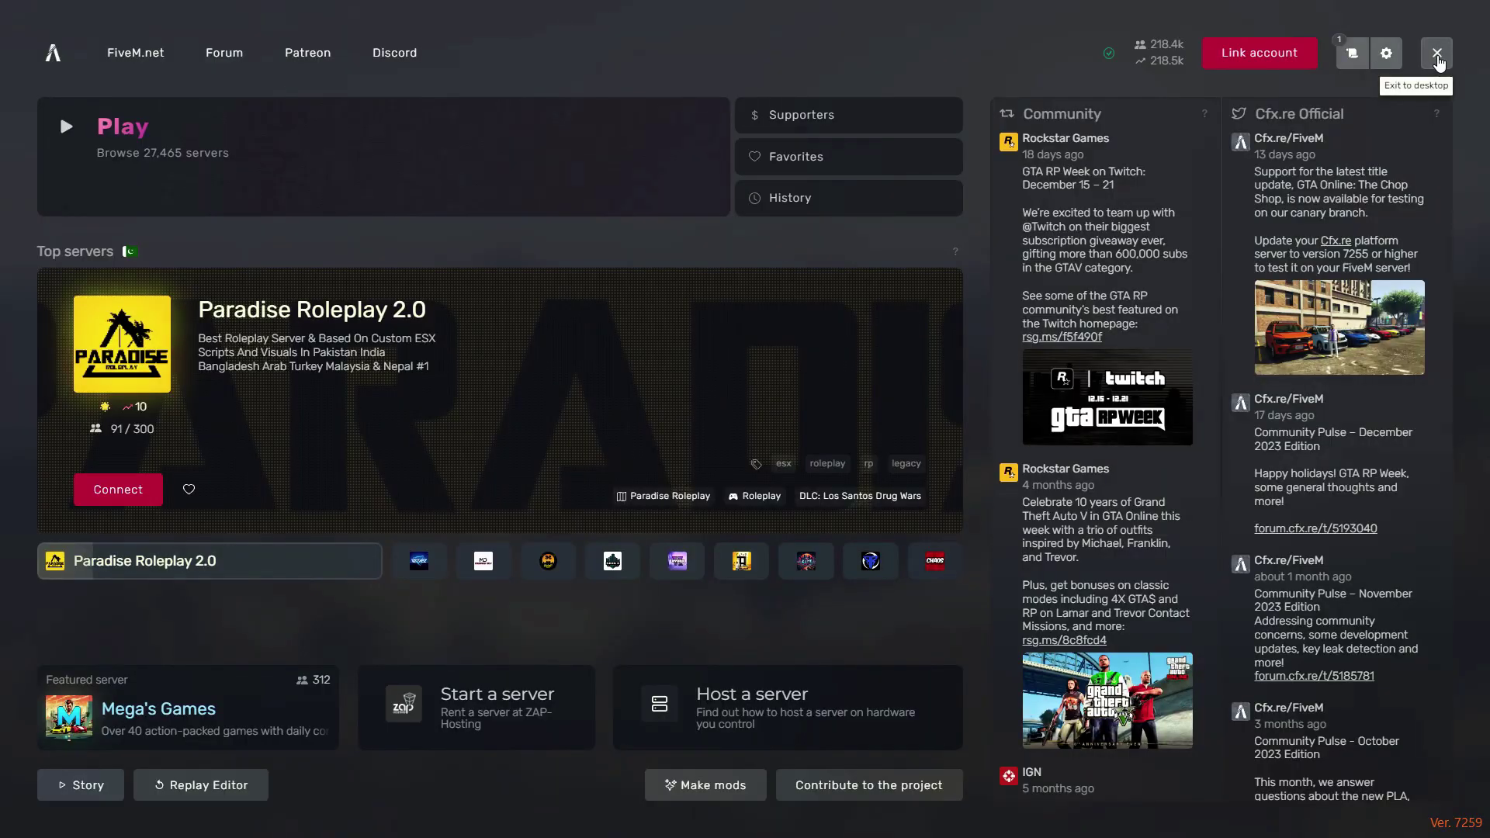
pyautogui.click(1437, 59)
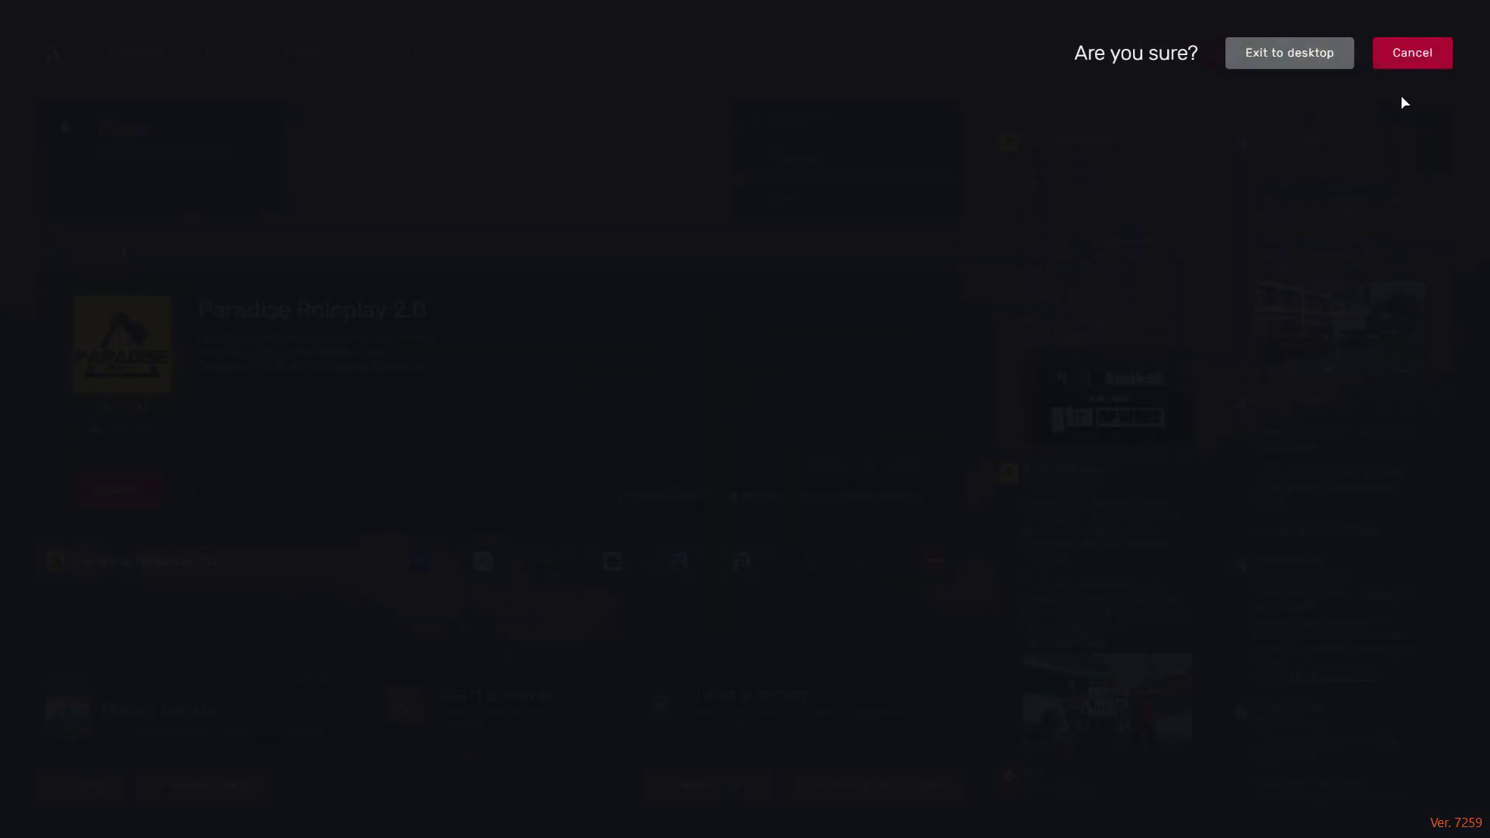
pyautogui.click(1289, 56)
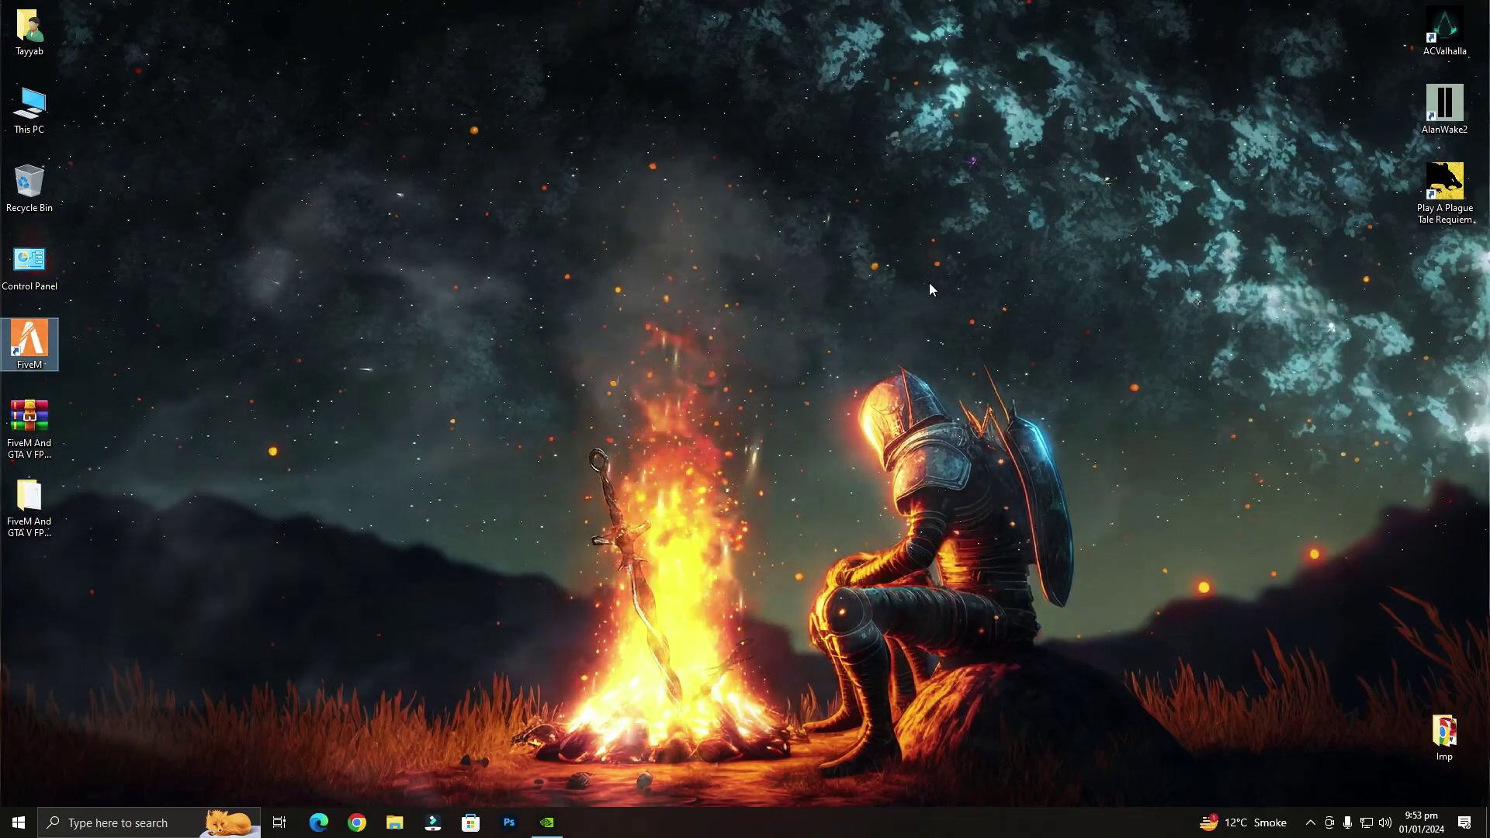
# Open the Graphics settings page from the Gaming section of Windows Settings.
pyautogui.rightClick(975, 284)
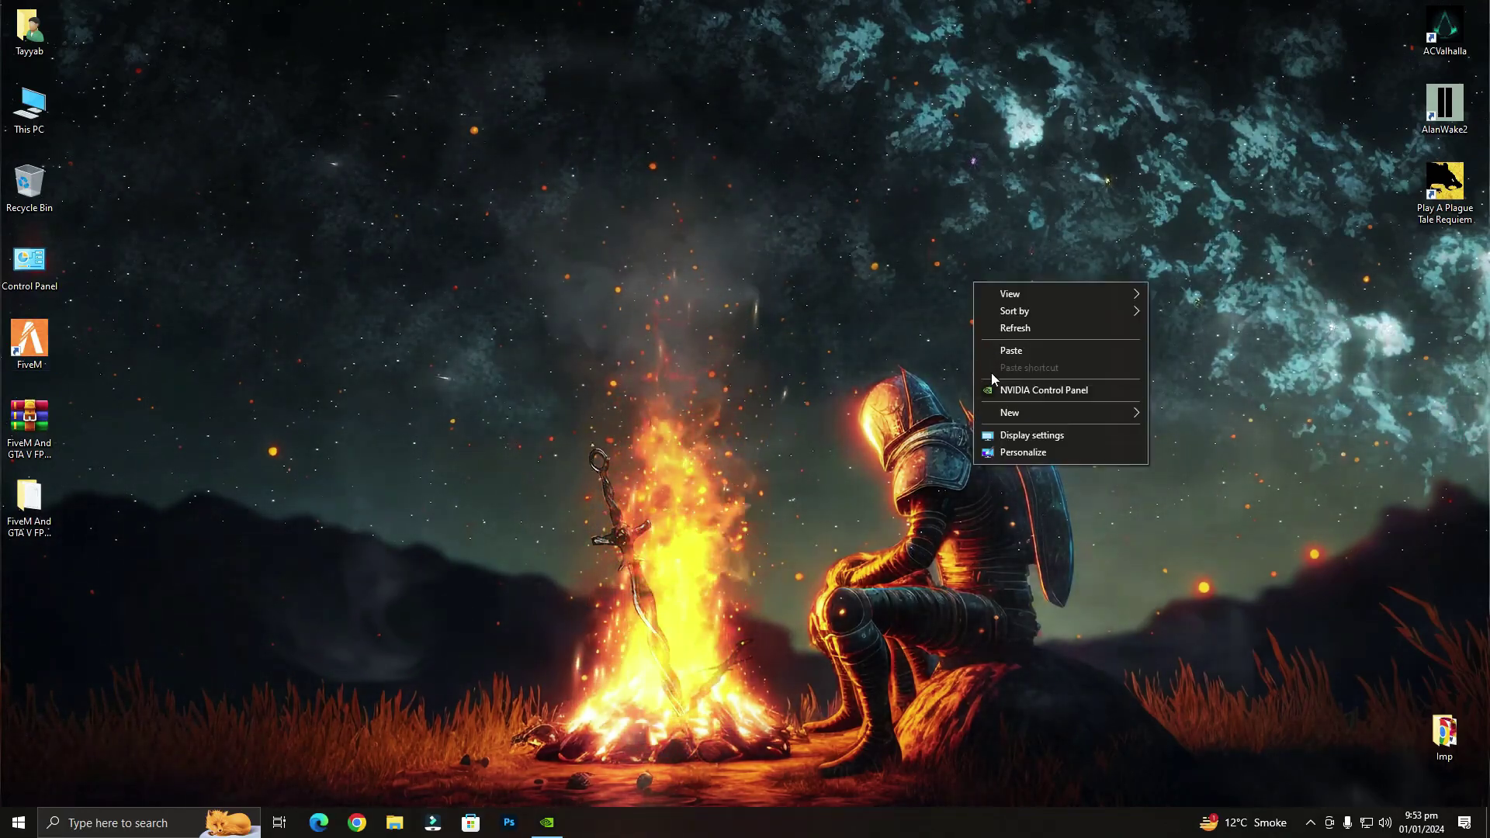
pyautogui.click(1031, 454)
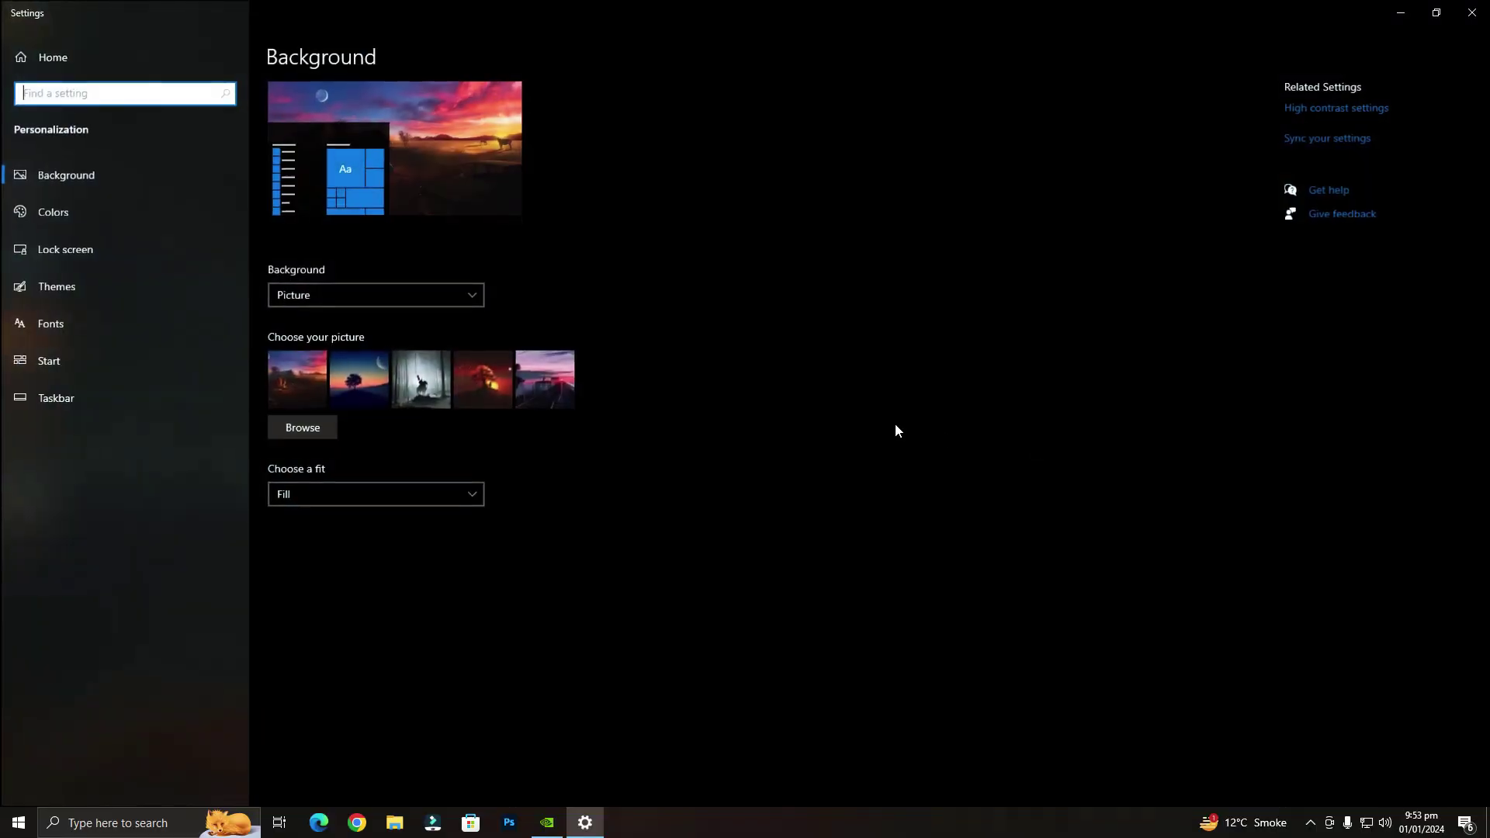
pyautogui.click(49, 59)
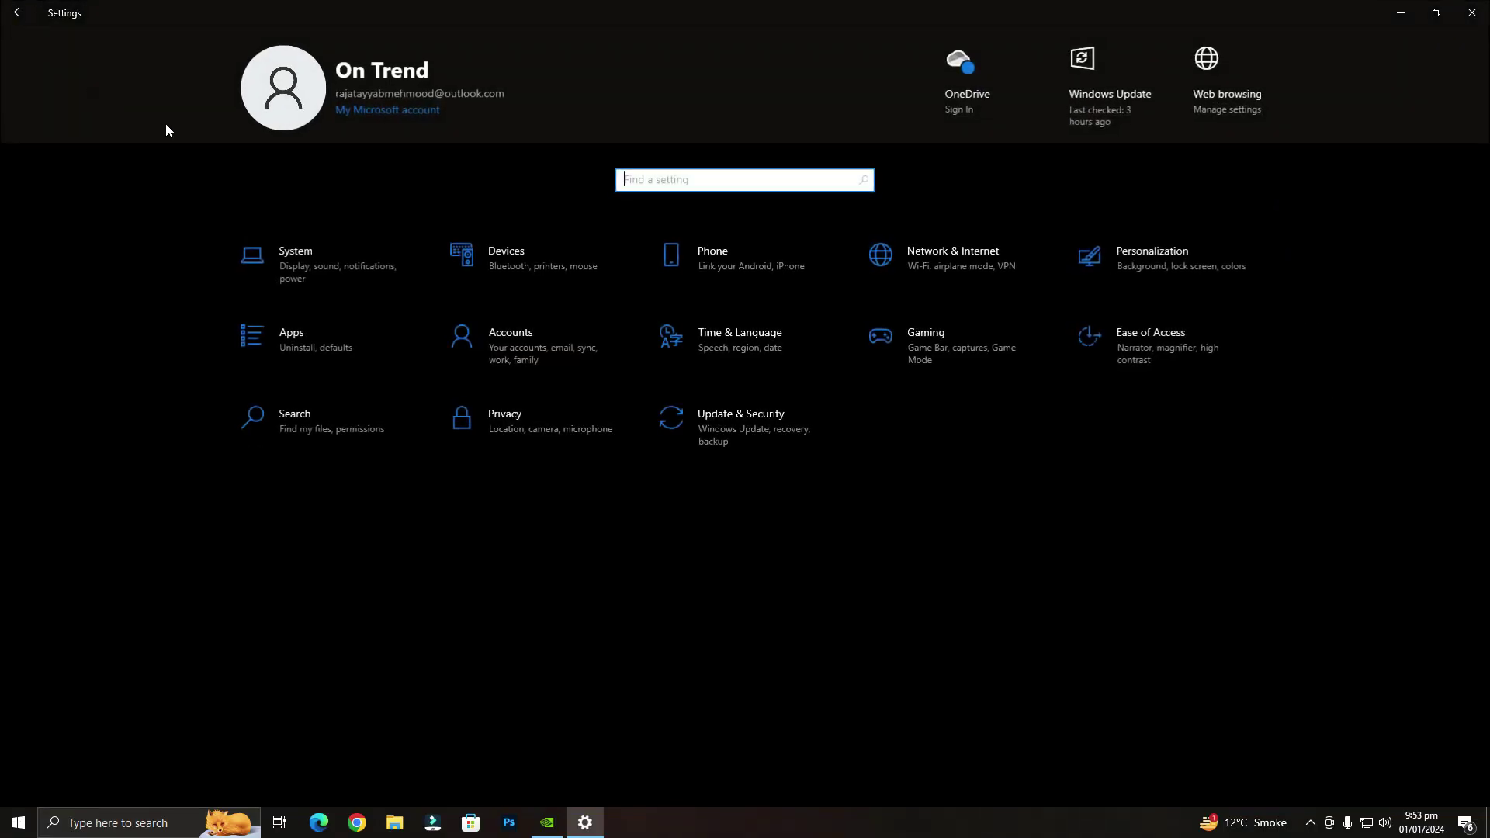
pyautogui.click(943, 359)
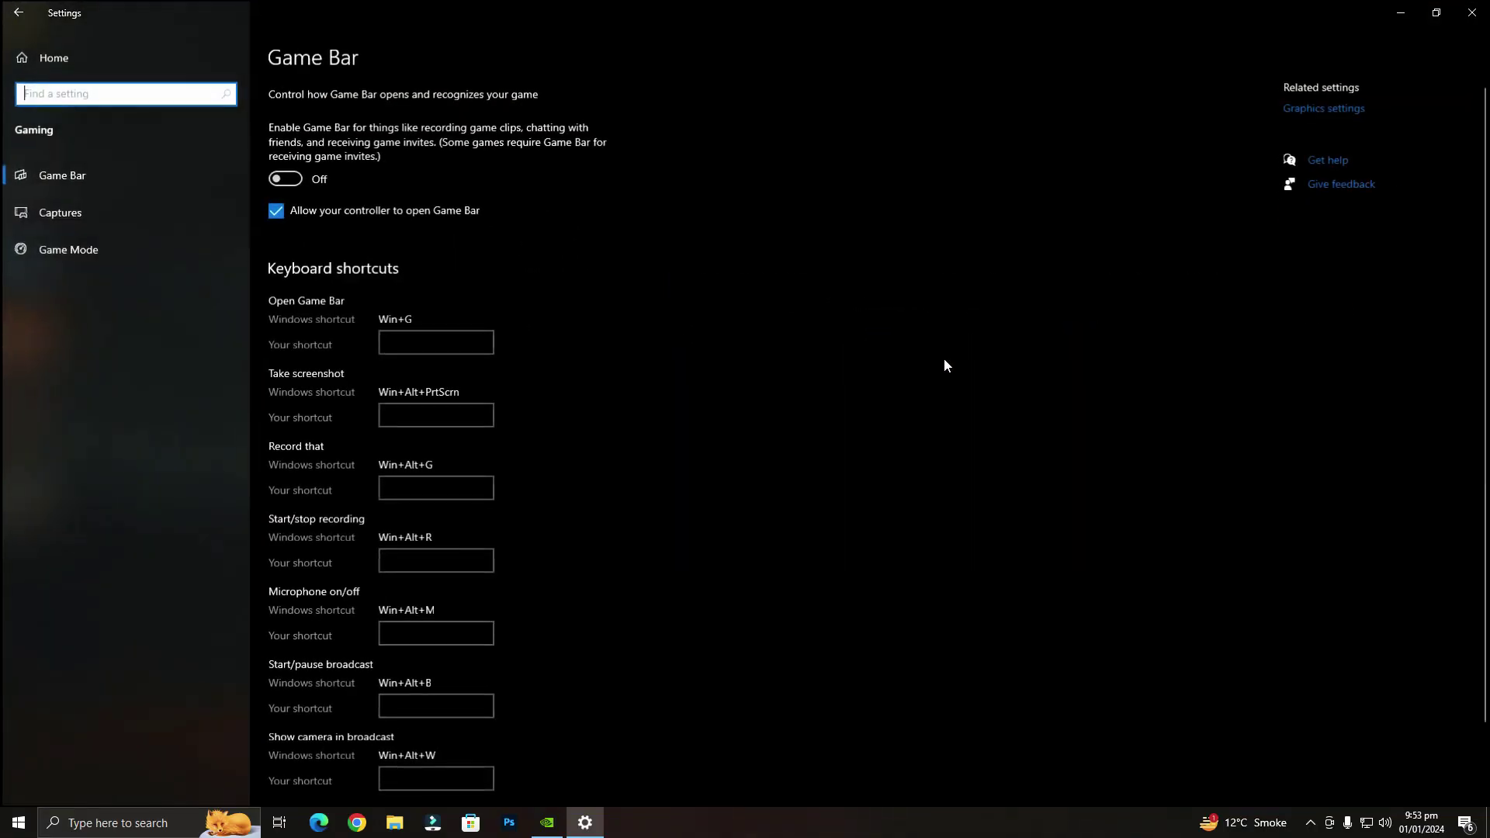
pyautogui.click(129, 174)
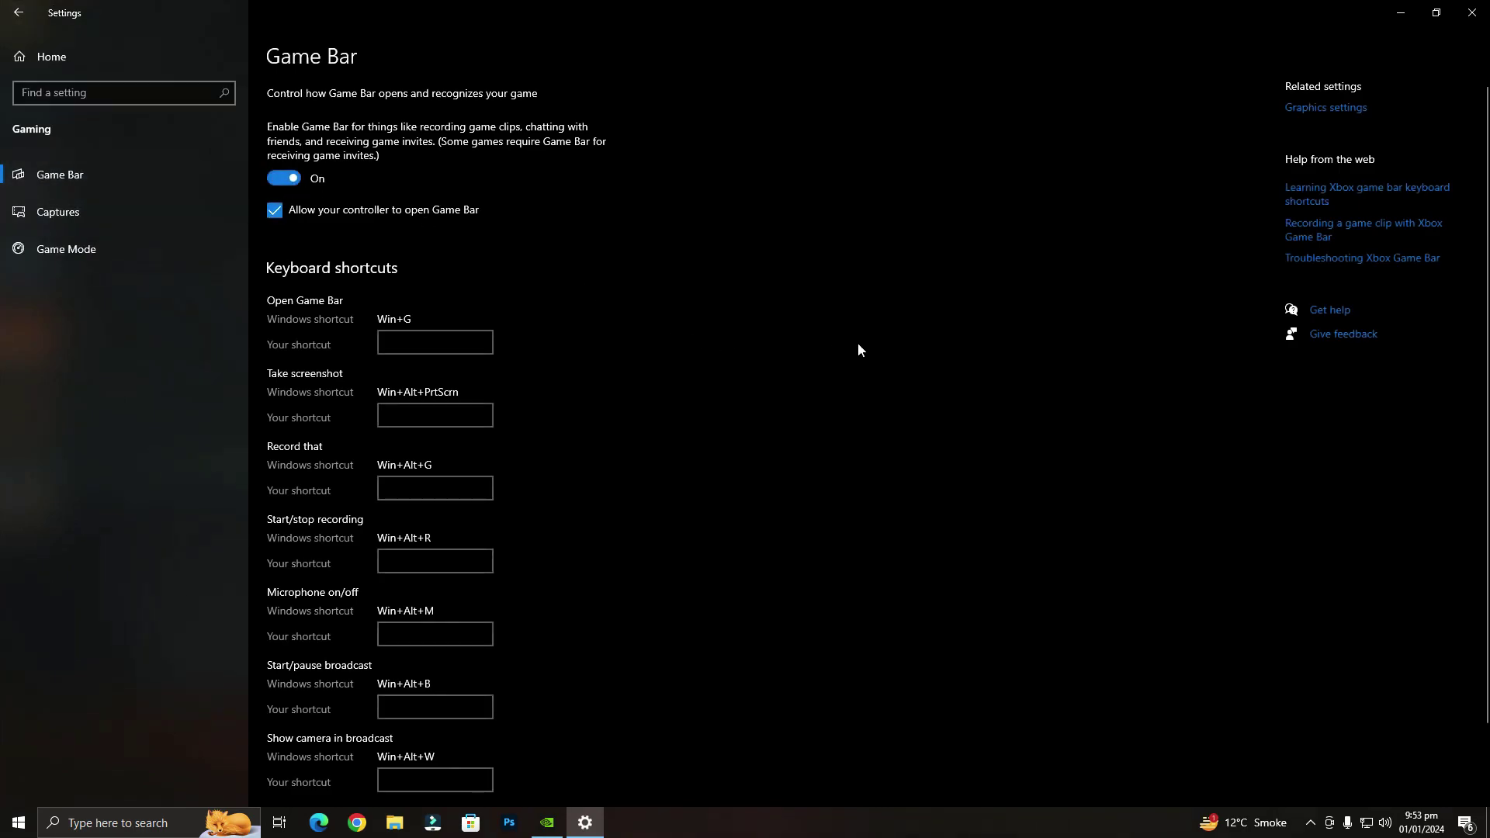
pyautogui.click(1317, 109)
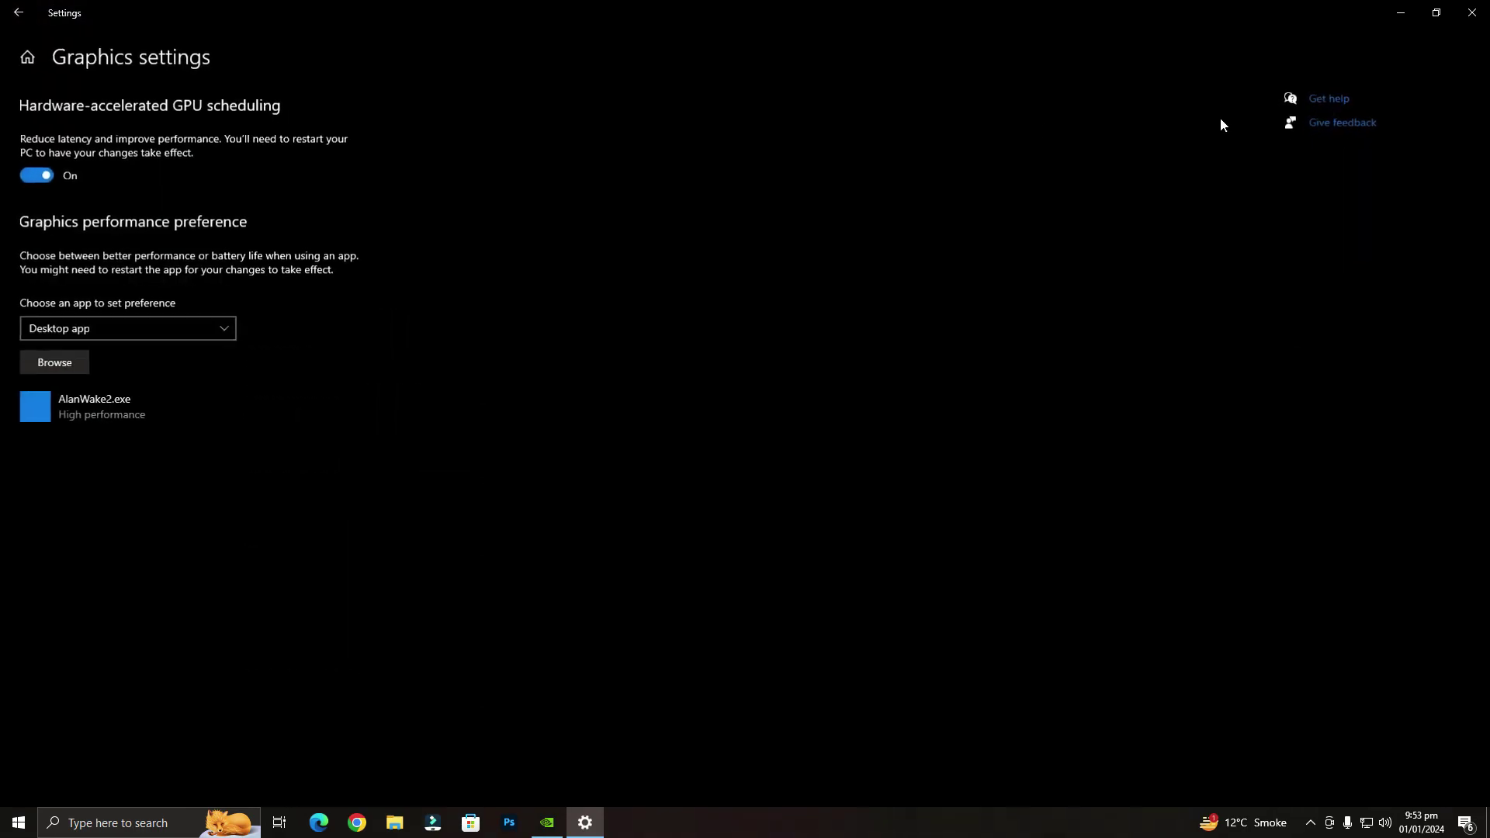
# Add FiveM as a desktop app to the graphics performance preference list, picking it from its desktop shortcut's file location.
pyautogui.click(115, 332)
pyautogui.click(115, 328)
pyautogui.click(53, 362)
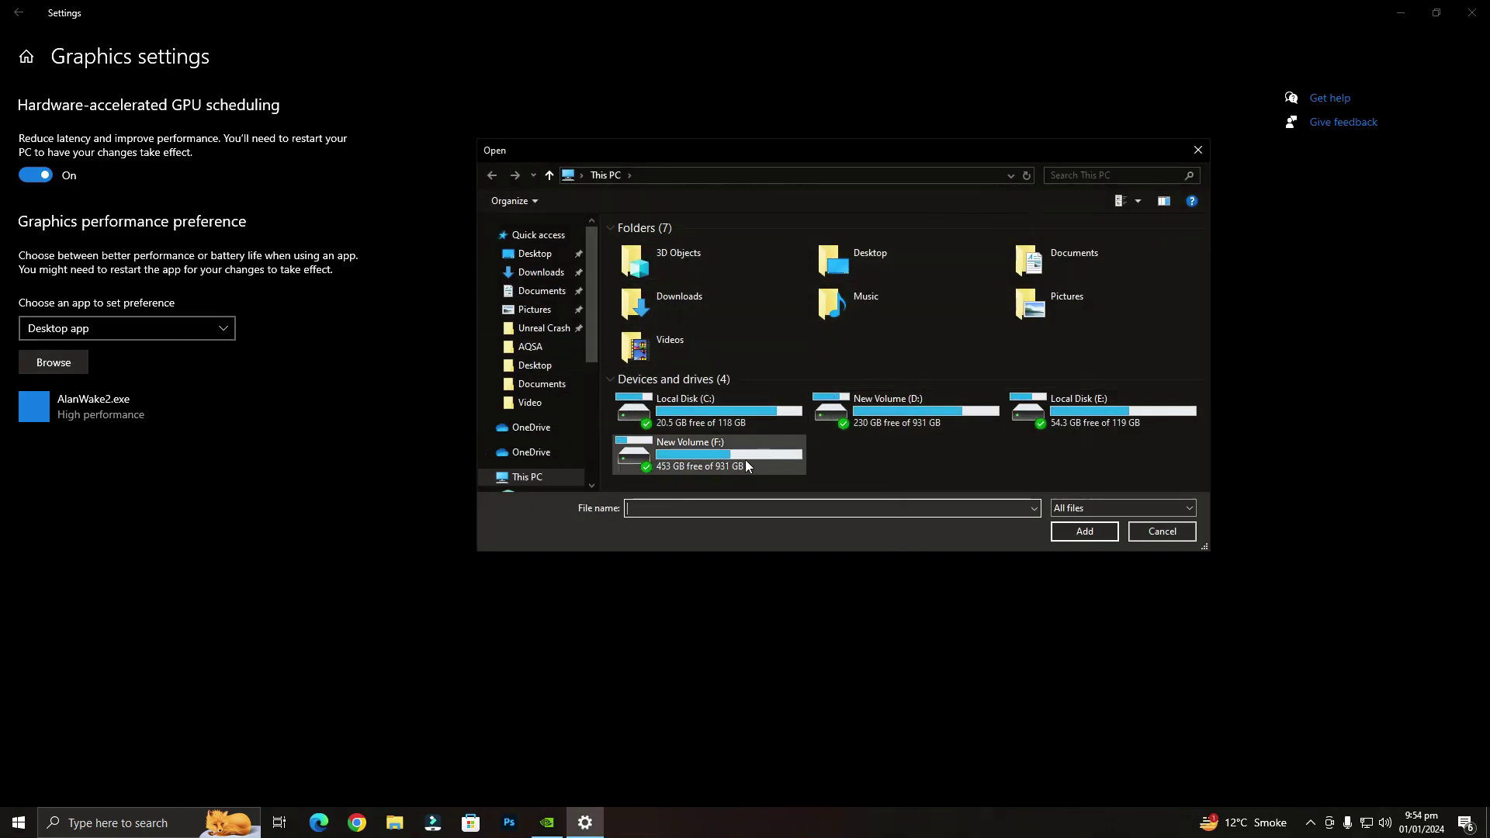
pyautogui.click(552, 259)
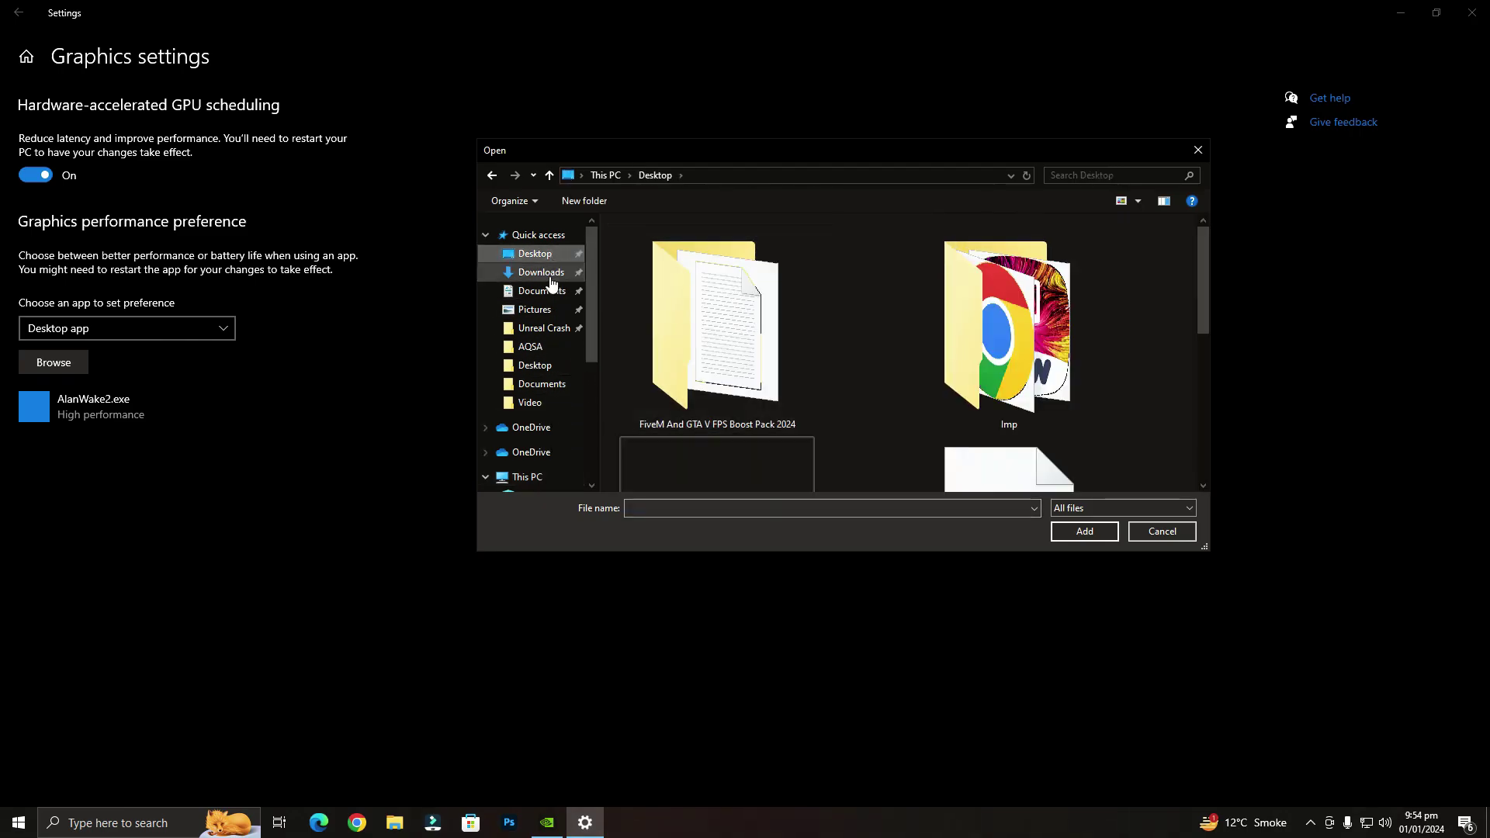
pyautogui.scroll(-5, 799, 341)
pyautogui.click(753, 364)
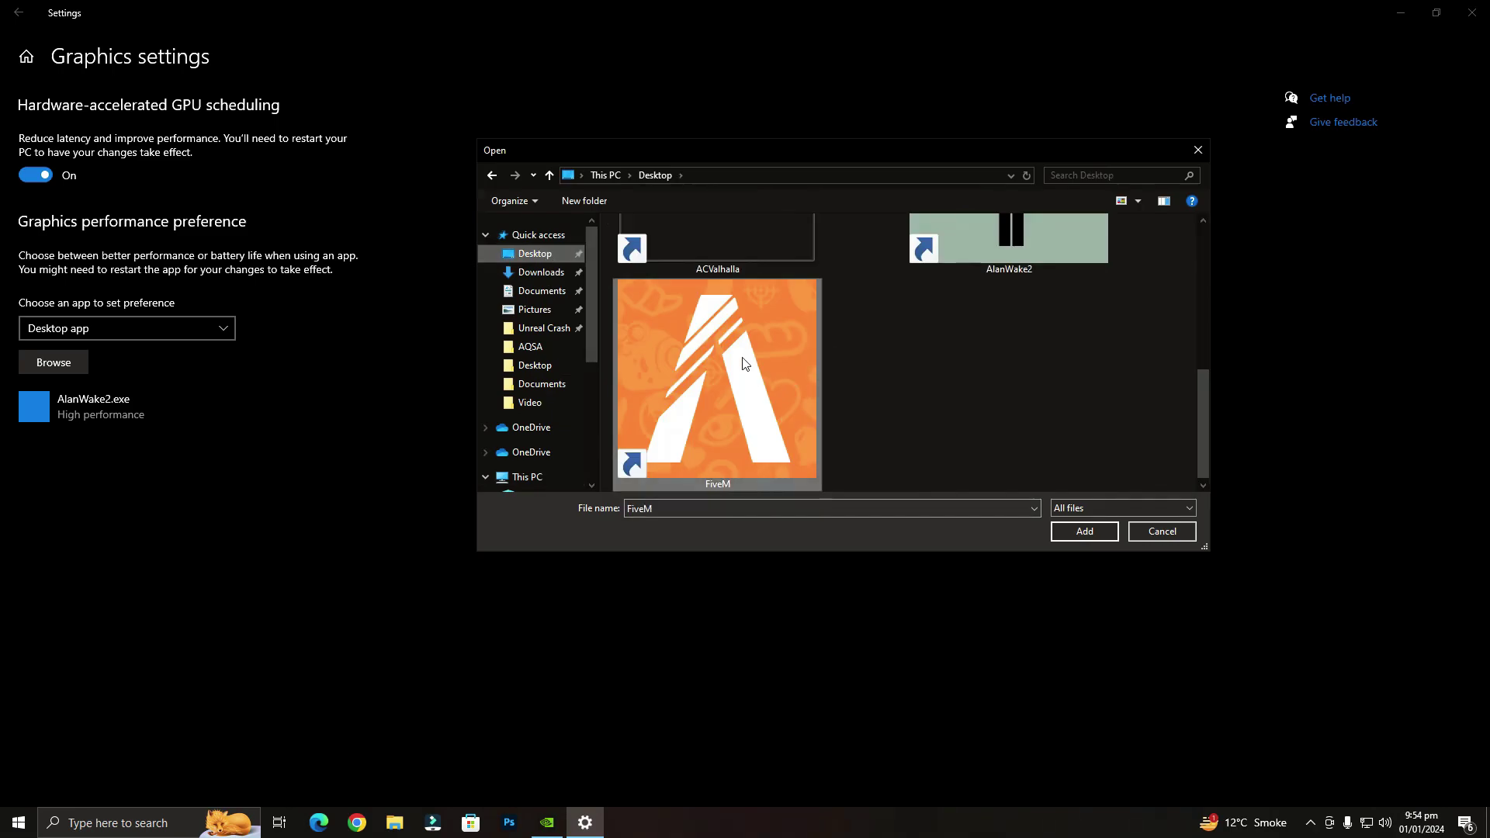
pyautogui.rightClick(752, 363)
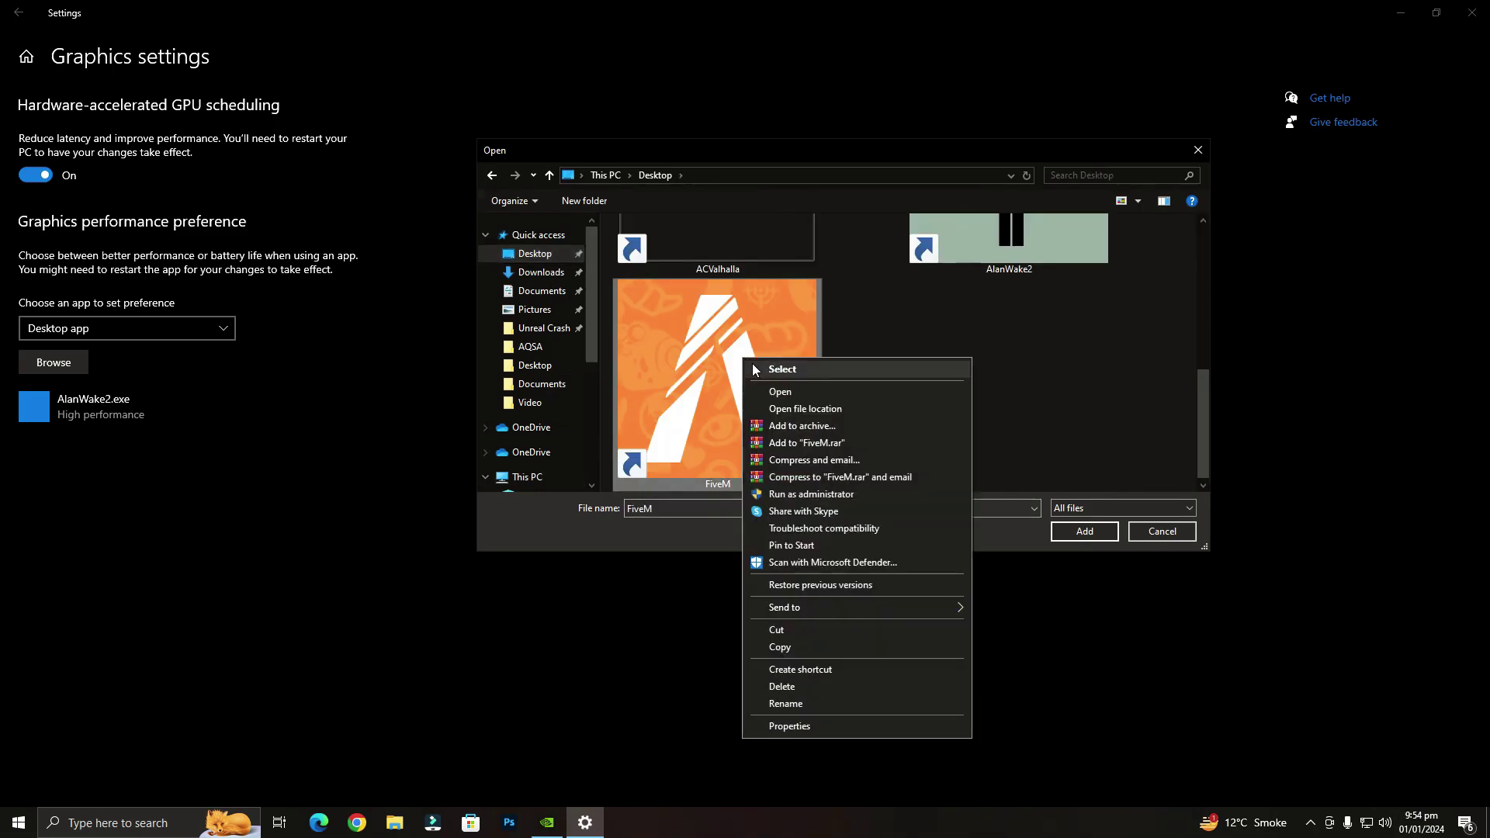
pyautogui.click(823, 408)
pyautogui.doubleClick(658, 278)
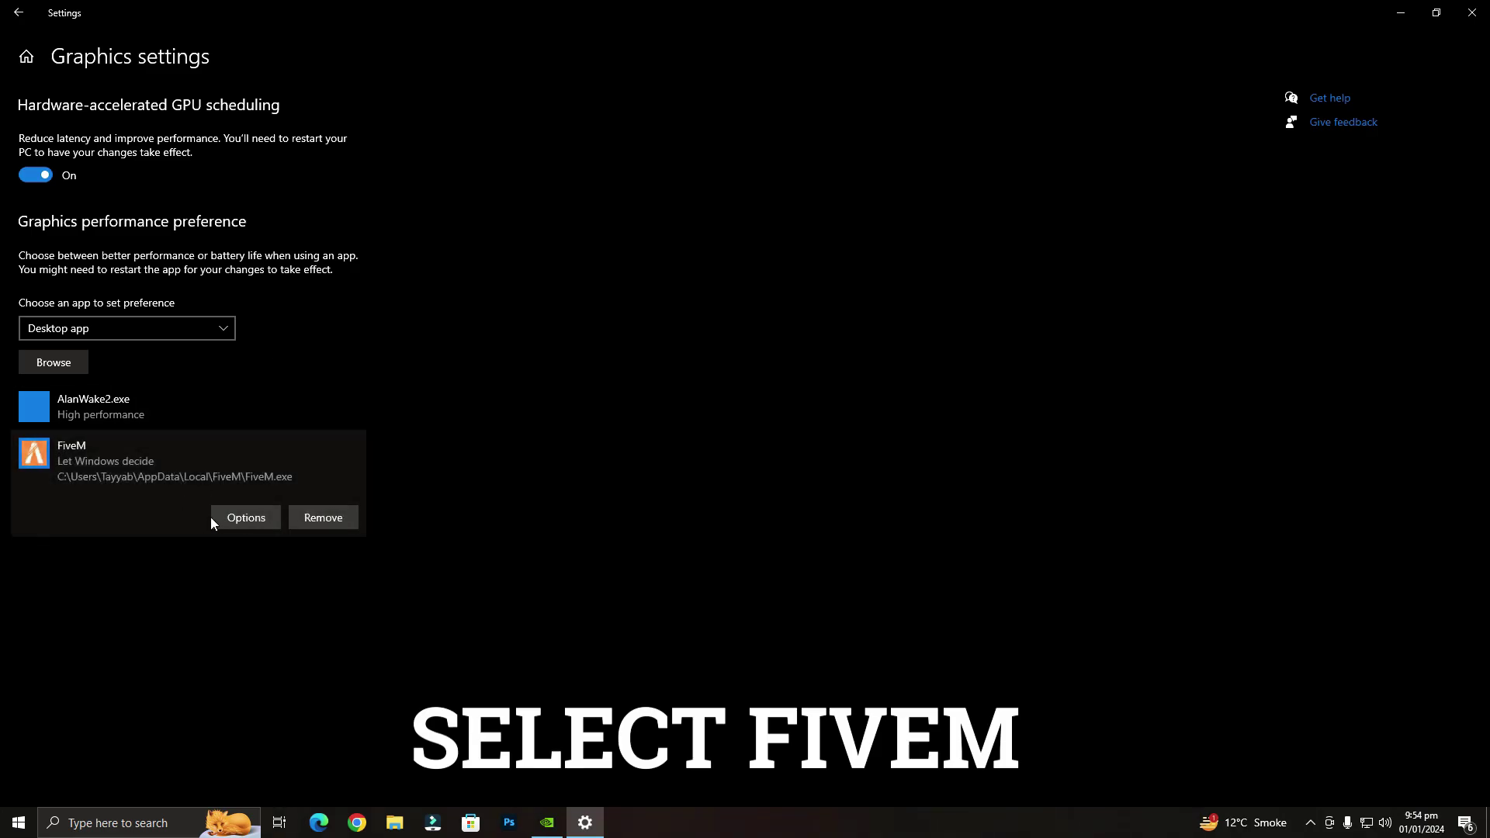
# Set FiveM's graphics preference to High performance, save it and close Settings.
pyautogui.click(229, 518)
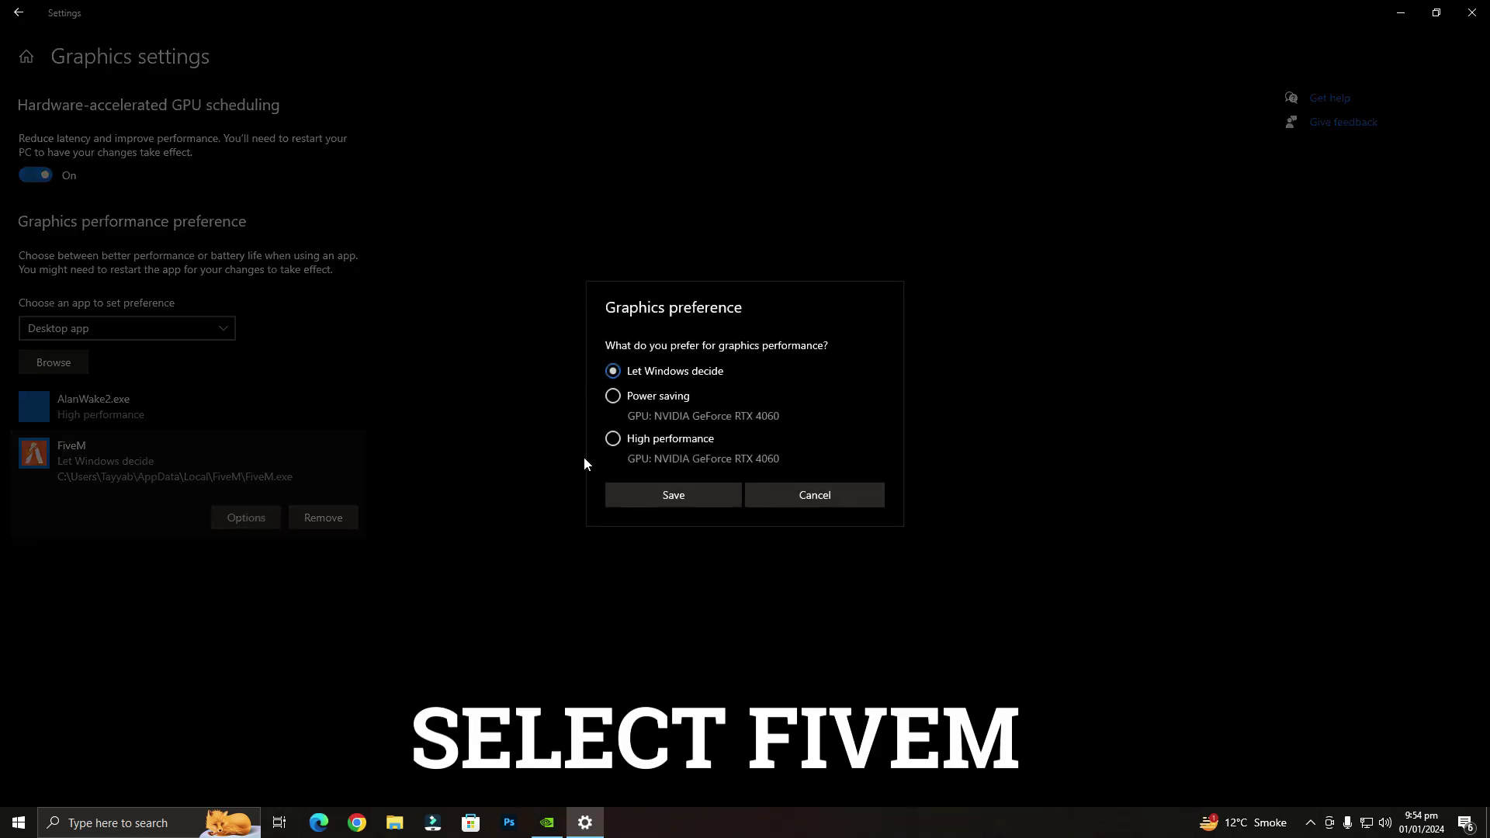
pyautogui.click(649, 496)
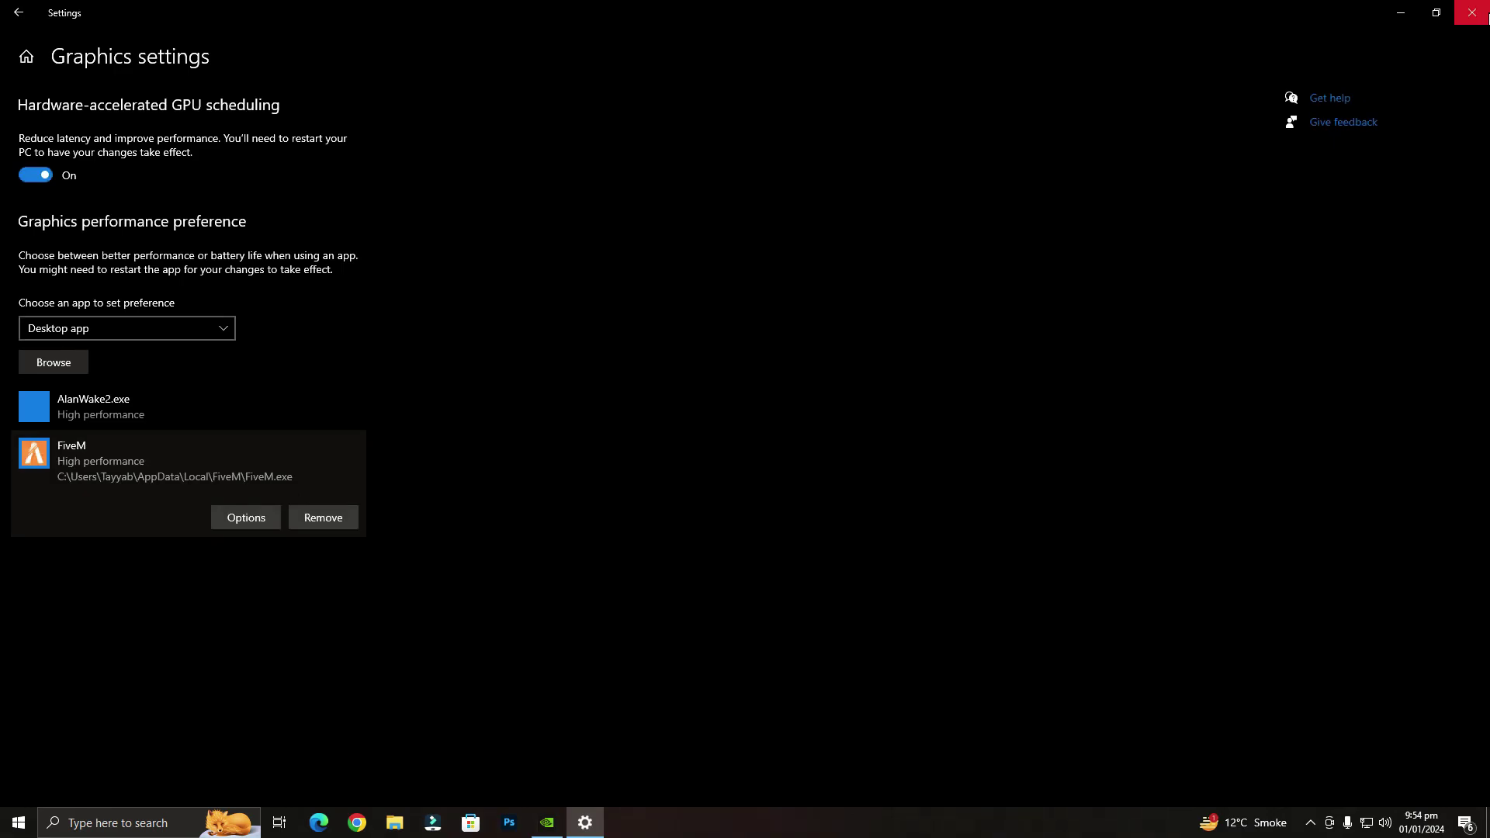
pyautogui.click(1482, 13)
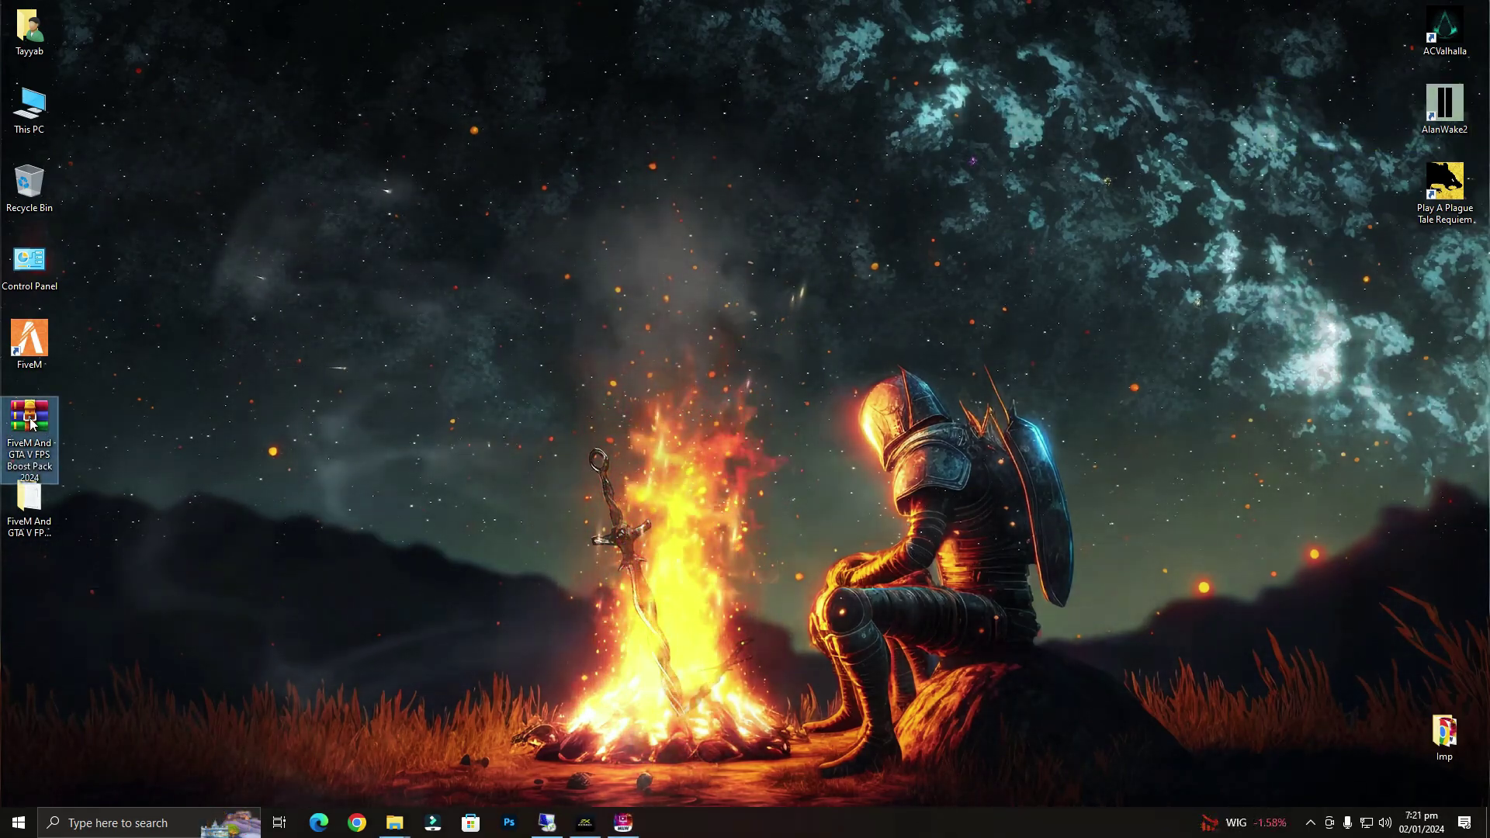
# Extract the FiveM And GTA V FPS Boost Pack 2024 archive on the desktop into a folder of the same name.
pyautogui.rightClick(30, 419)
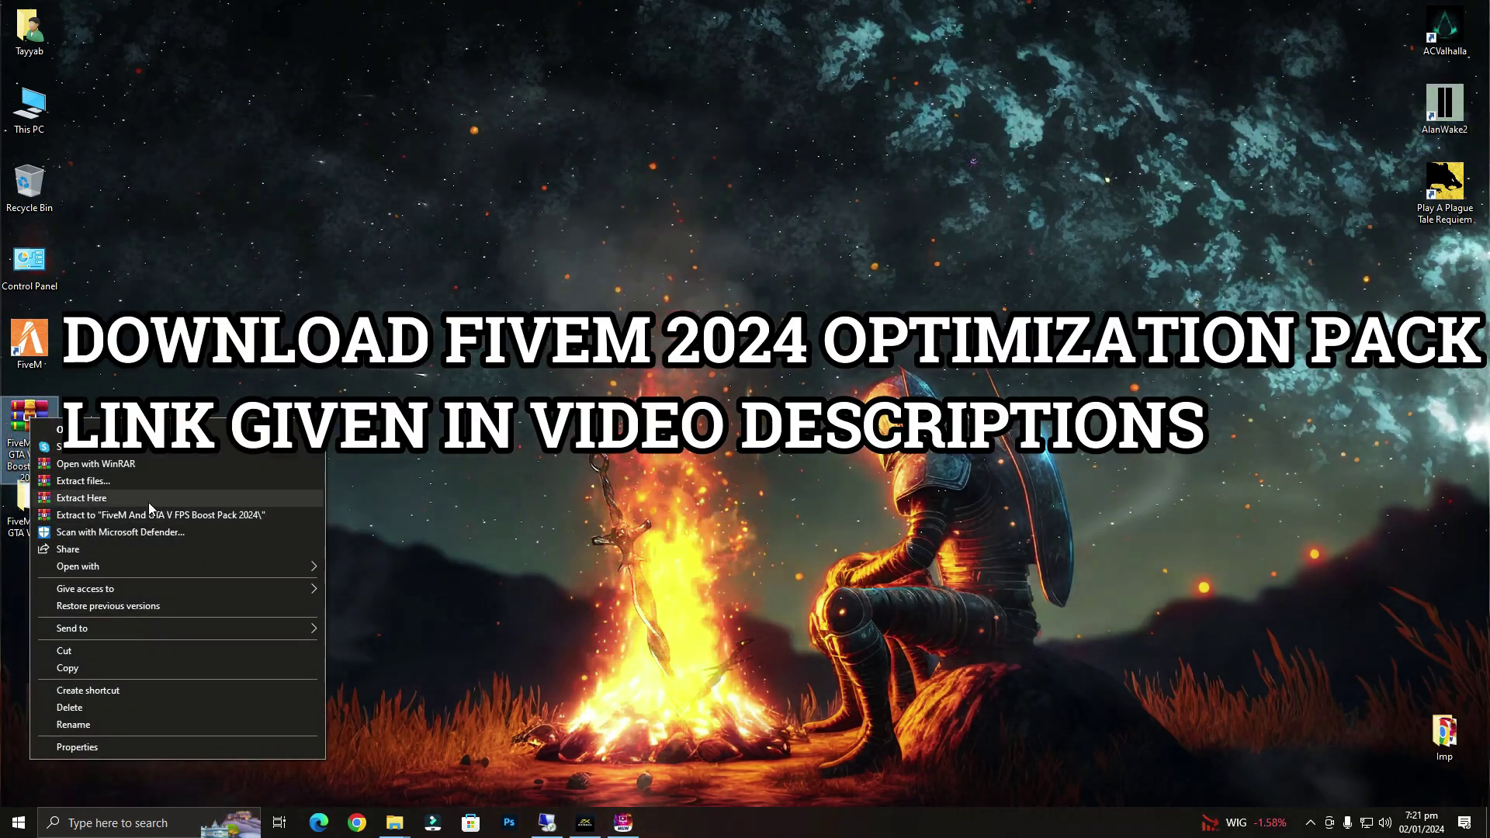
pyautogui.click(156, 515)
pyautogui.click(715, 505)
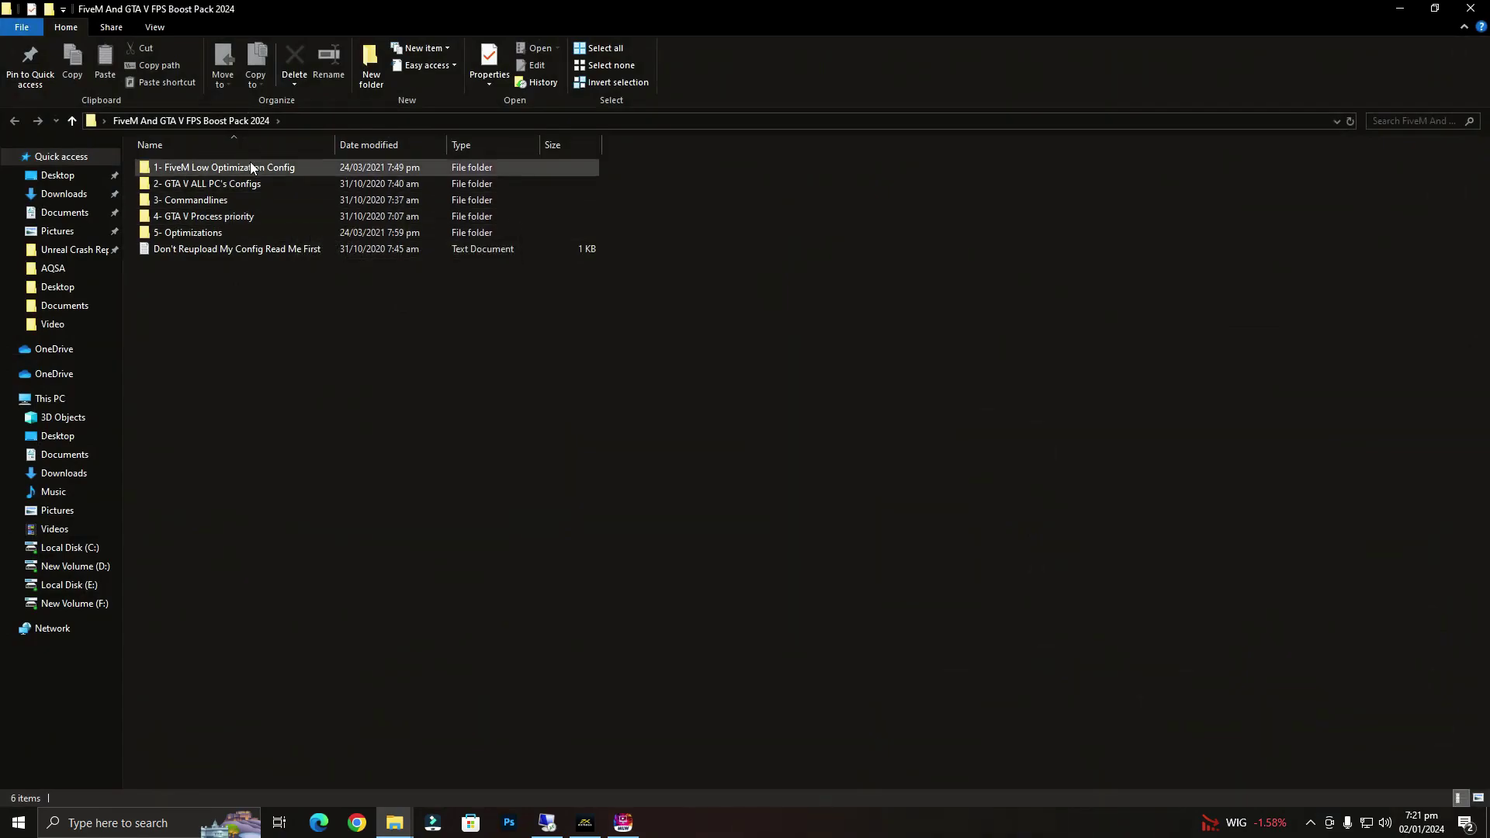
# Copy the citizen folder from the pack's "1- FiveM Low Optimization Config" folder and minimize the window.
pyautogui.doubleClick(245, 166)
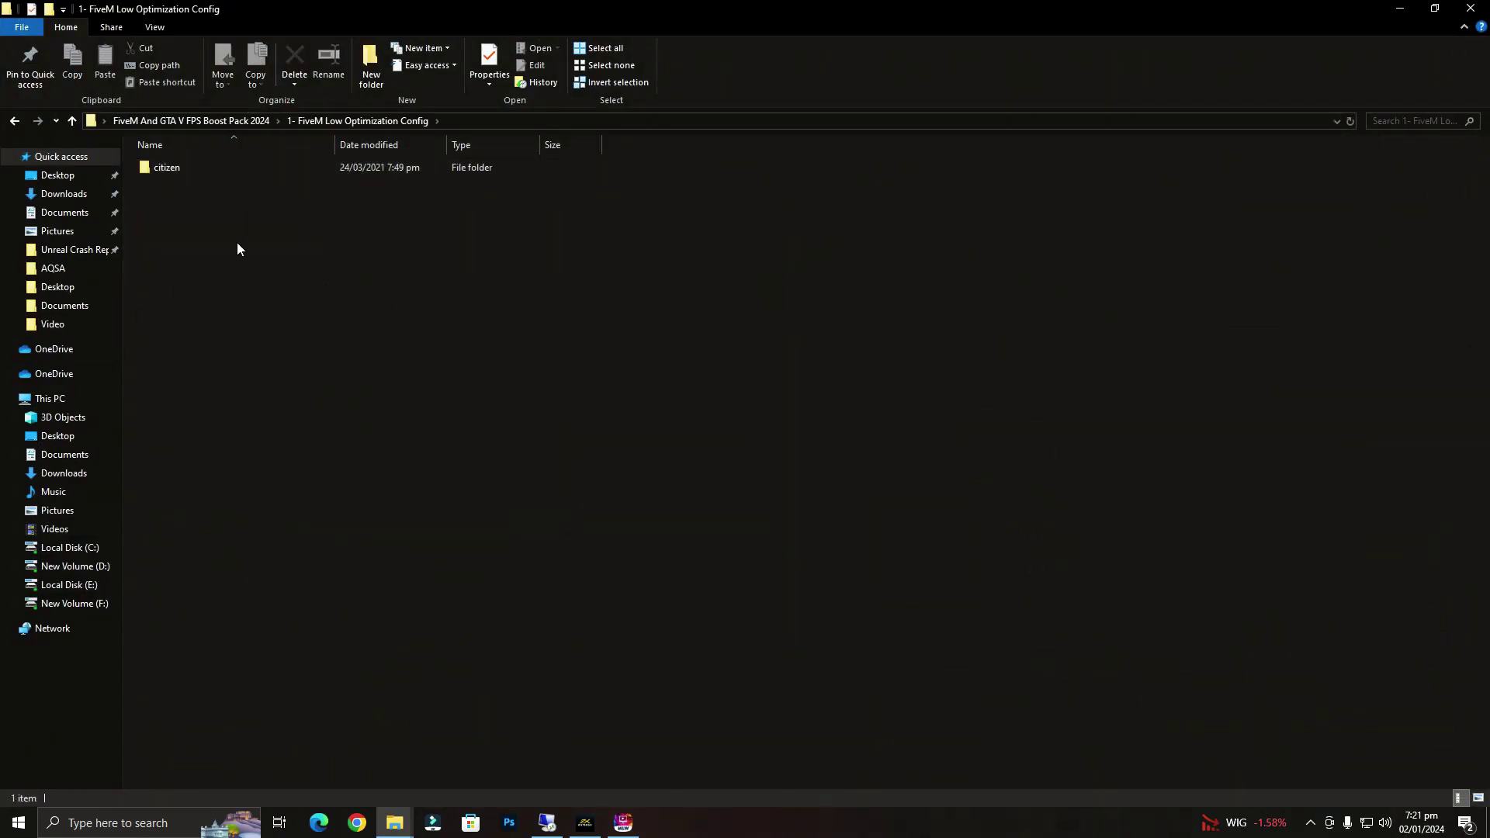
pyautogui.click(162, 166)
pyautogui.rightClick(161, 165)
pyautogui.click(217, 465)
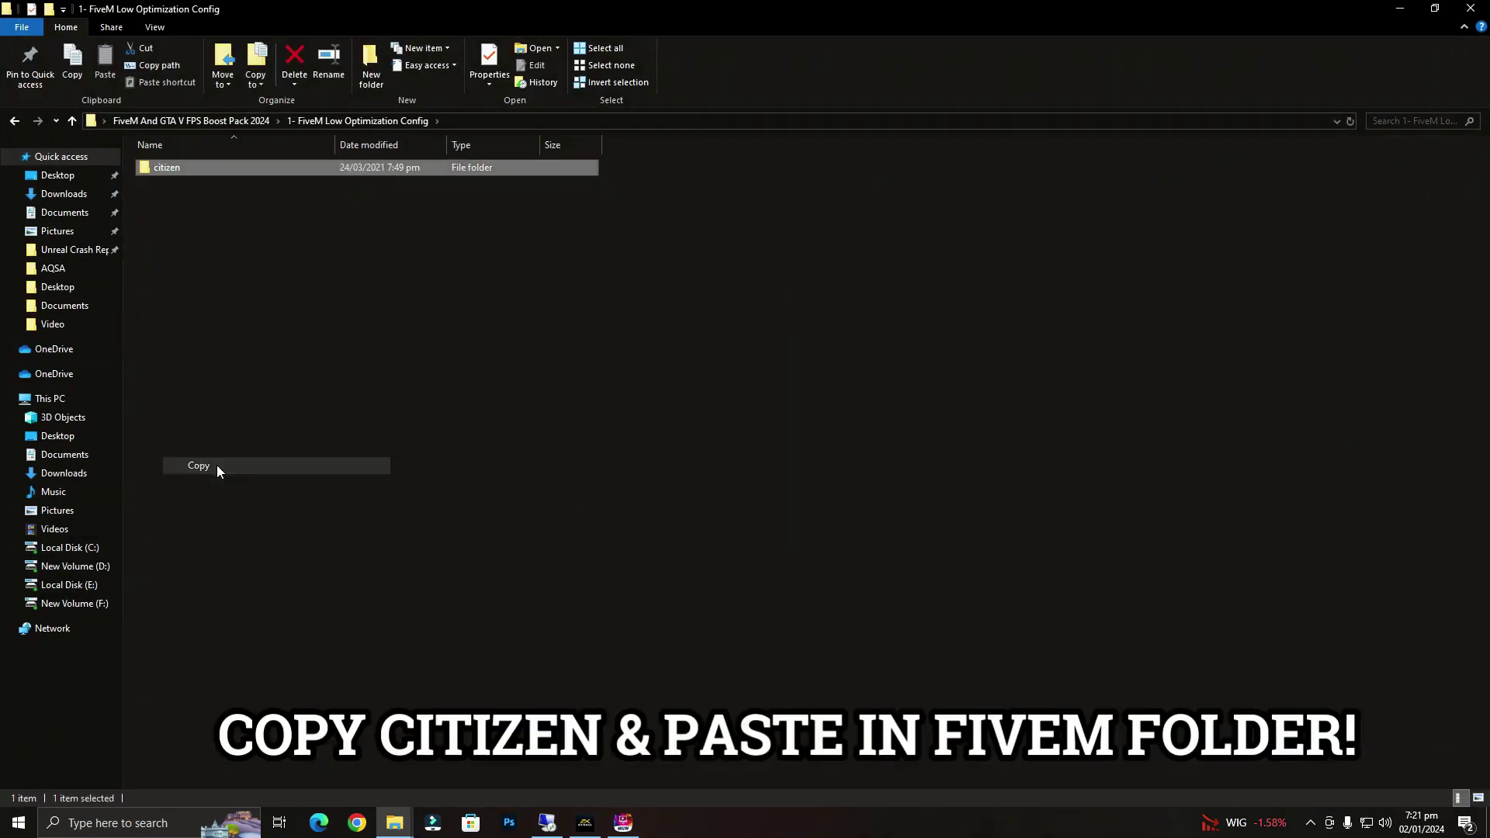
pyautogui.click(848, 348)
pyautogui.click(1407, 7)
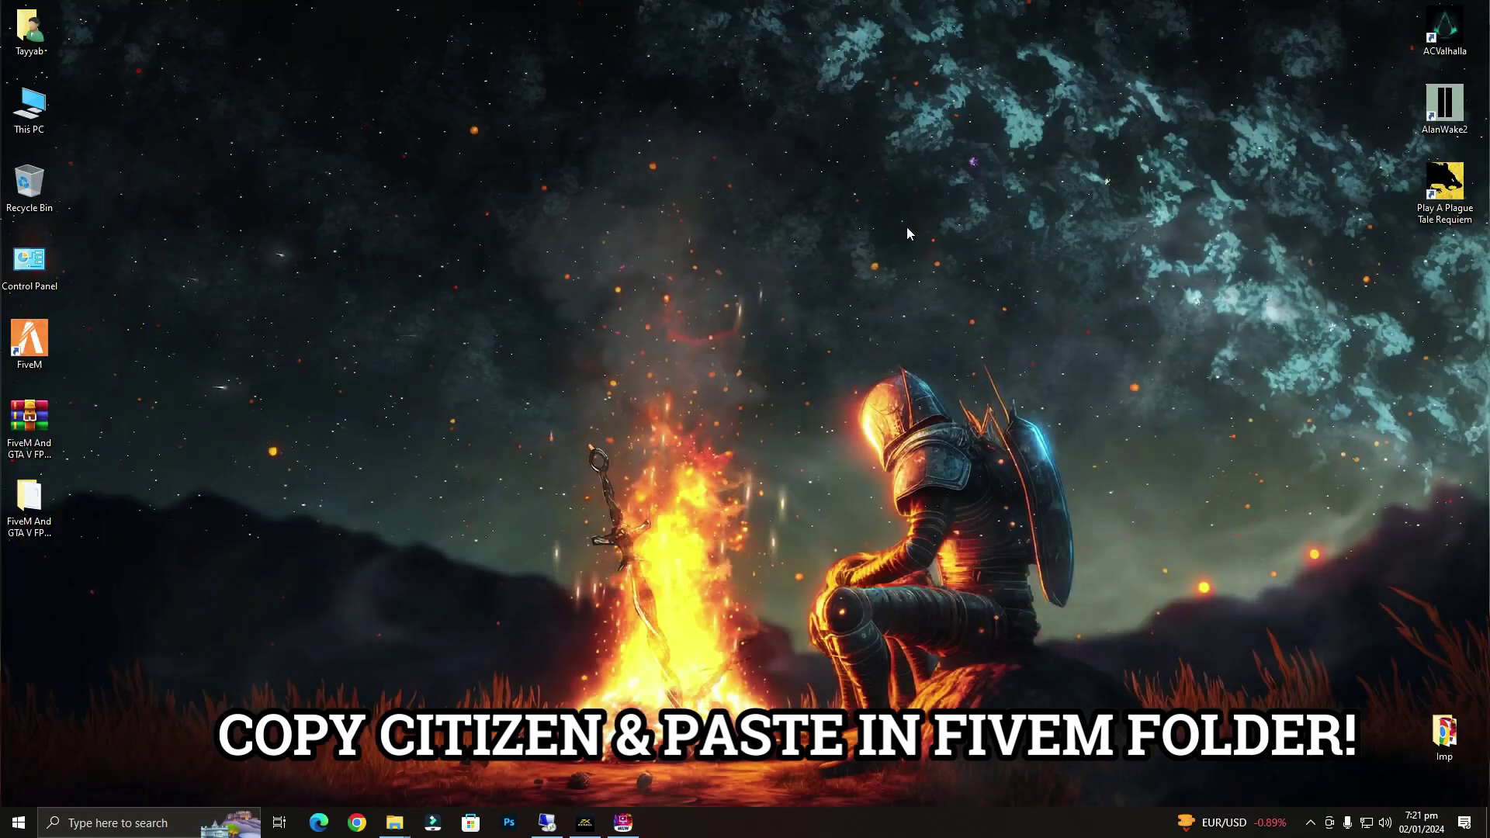
# Paste the copied citizen folder into FiveM Application Data inside FiveM's install location, and close the window.
pyautogui.rightClick(29, 333)
pyautogui.click(156, 359)
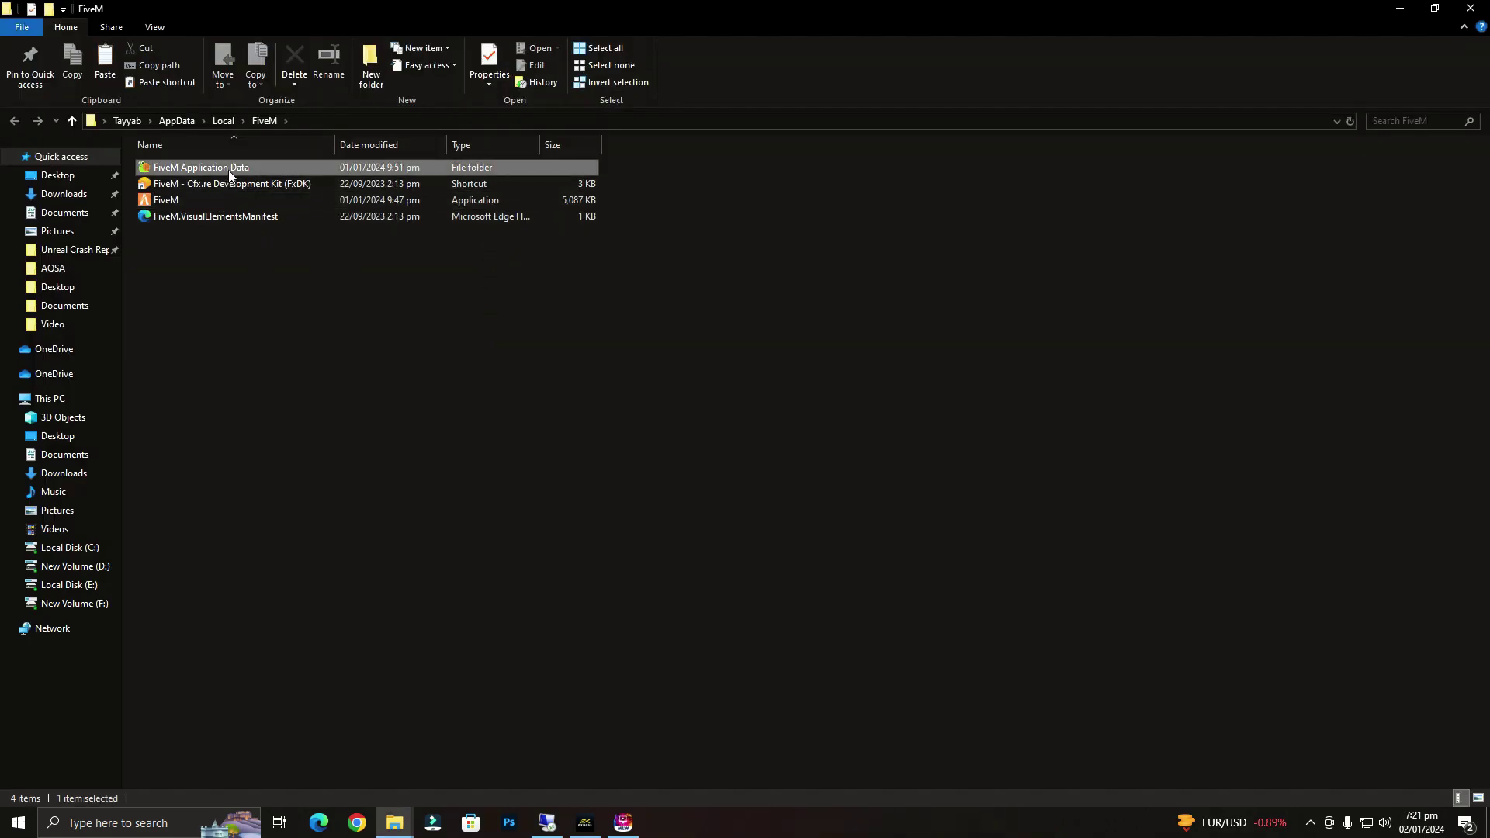
pyautogui.doubleClick(228, 168)
pyautogui.rightClick(864, 241)
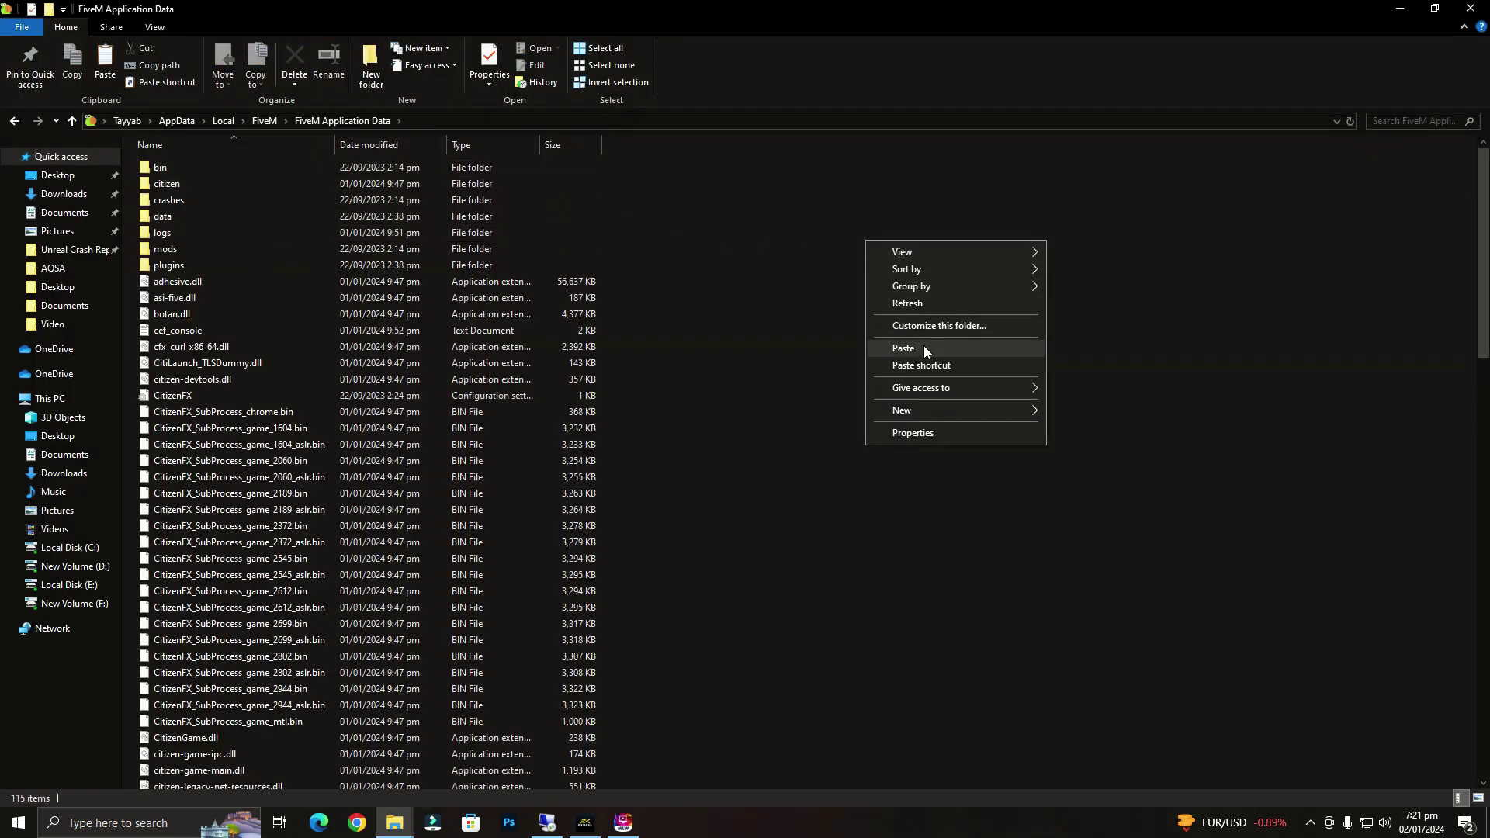
pyautogui.click(924, 347)
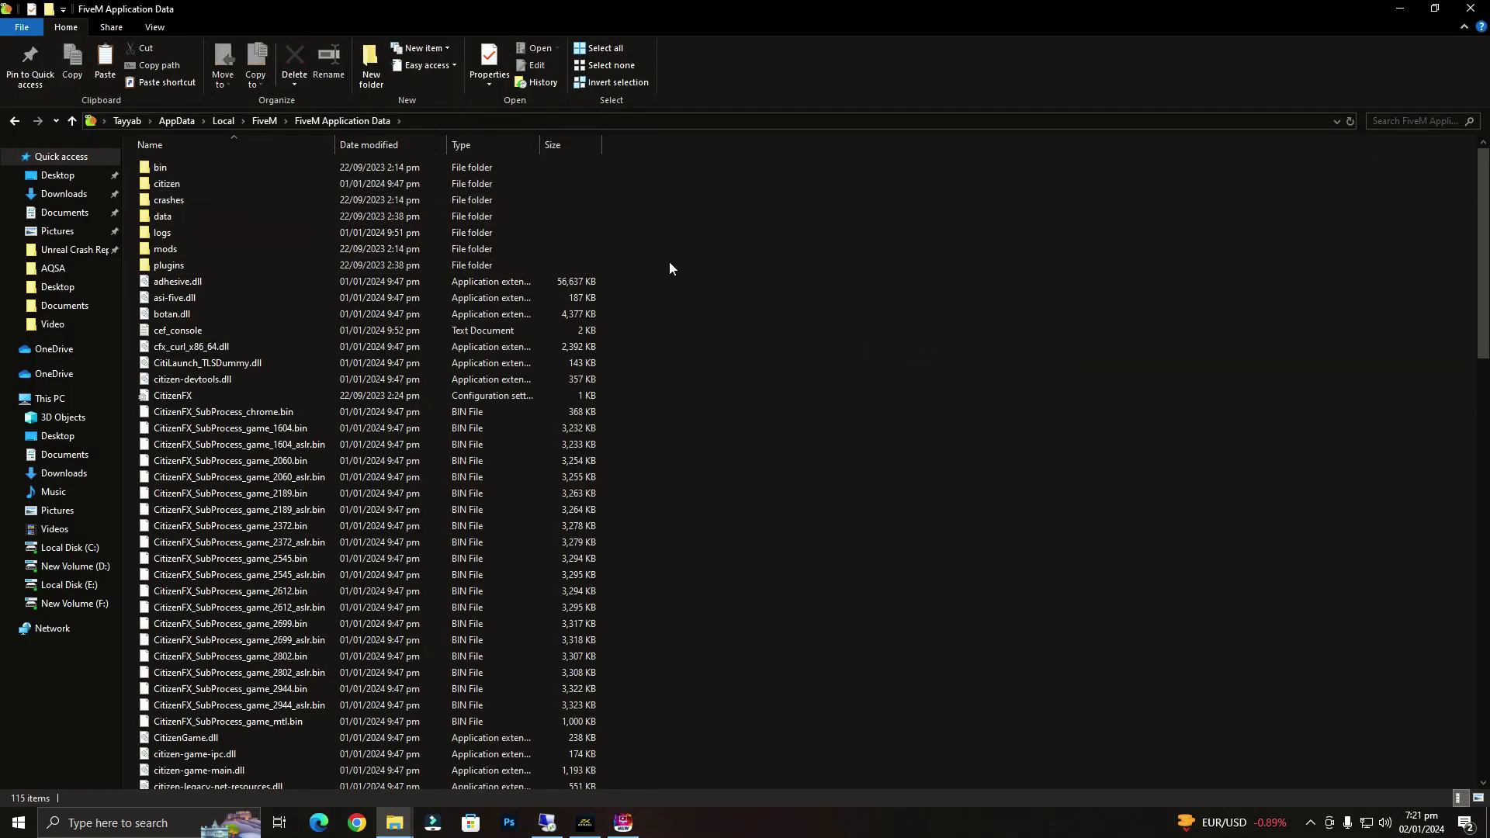
pyautogui.click(1484, 6)
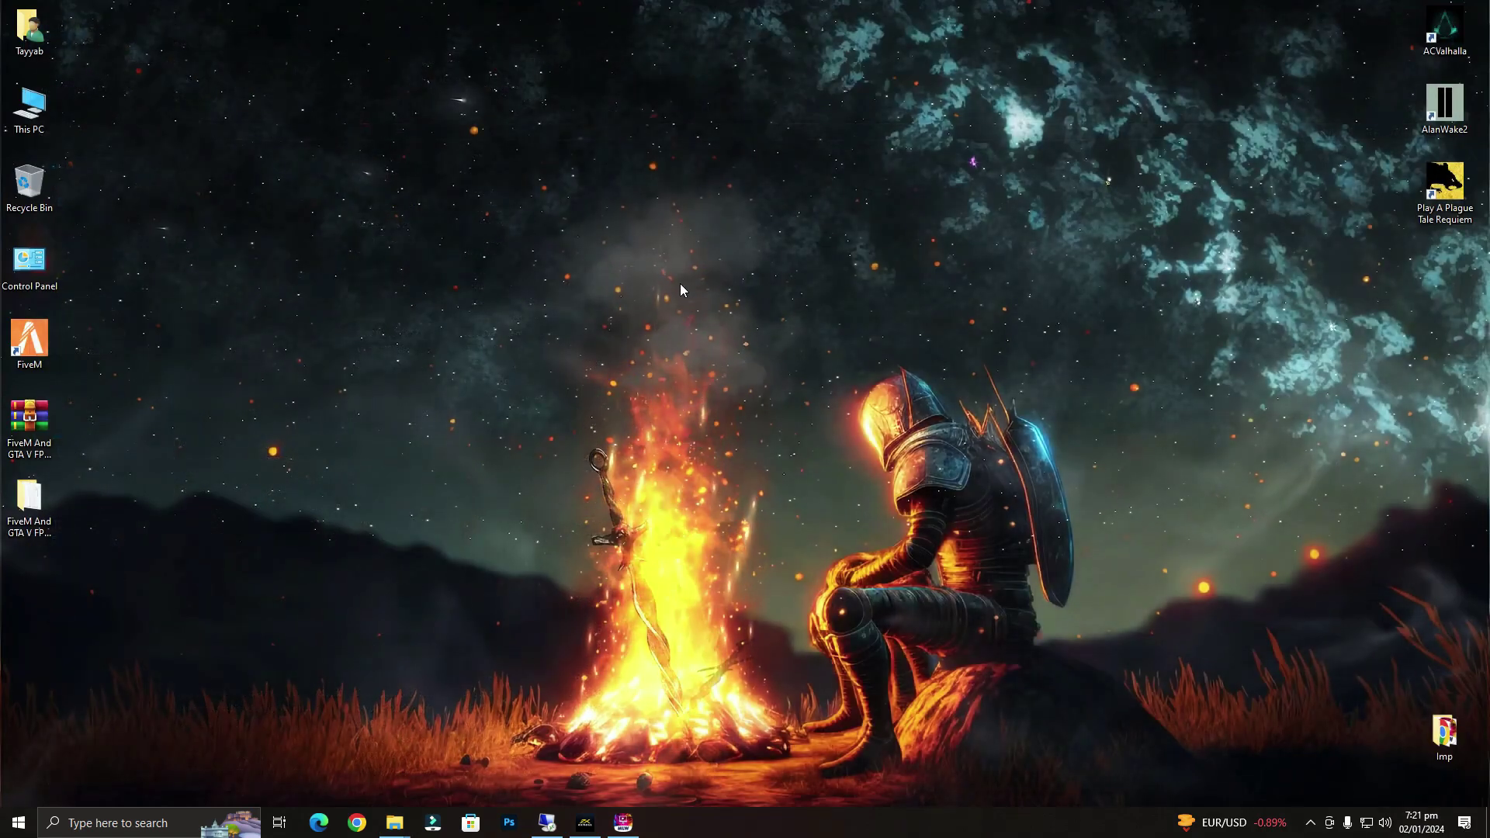
# Open the boost pack's "2- GTA V ALL PC's Configs" folder and read the "READ THIS IF YOUR GPU IS NOT THERE" note.
pyautogui.doubleClick(27, 512)
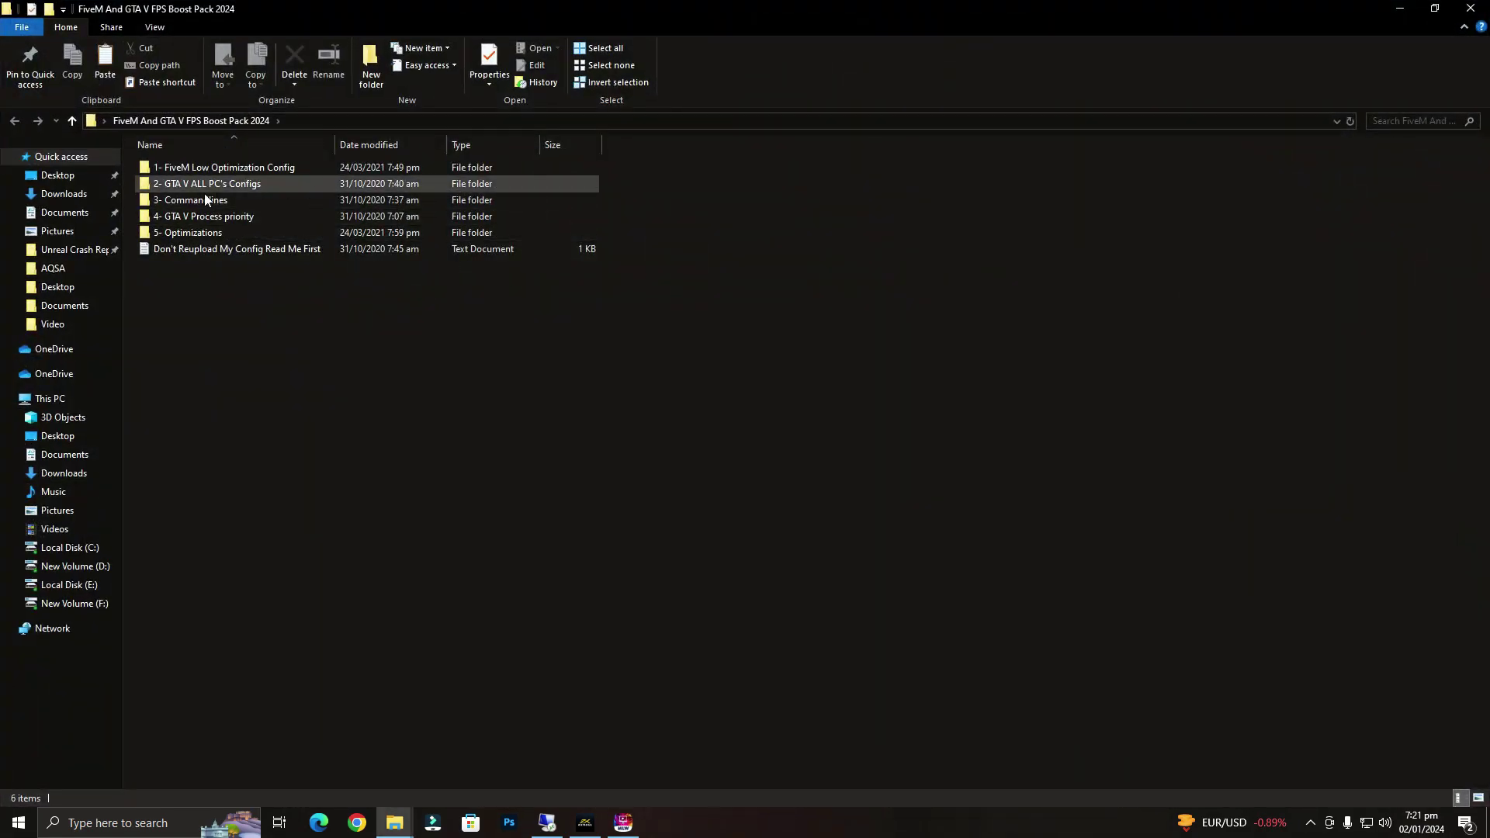
pyautogui.doubleClick(203, 187)
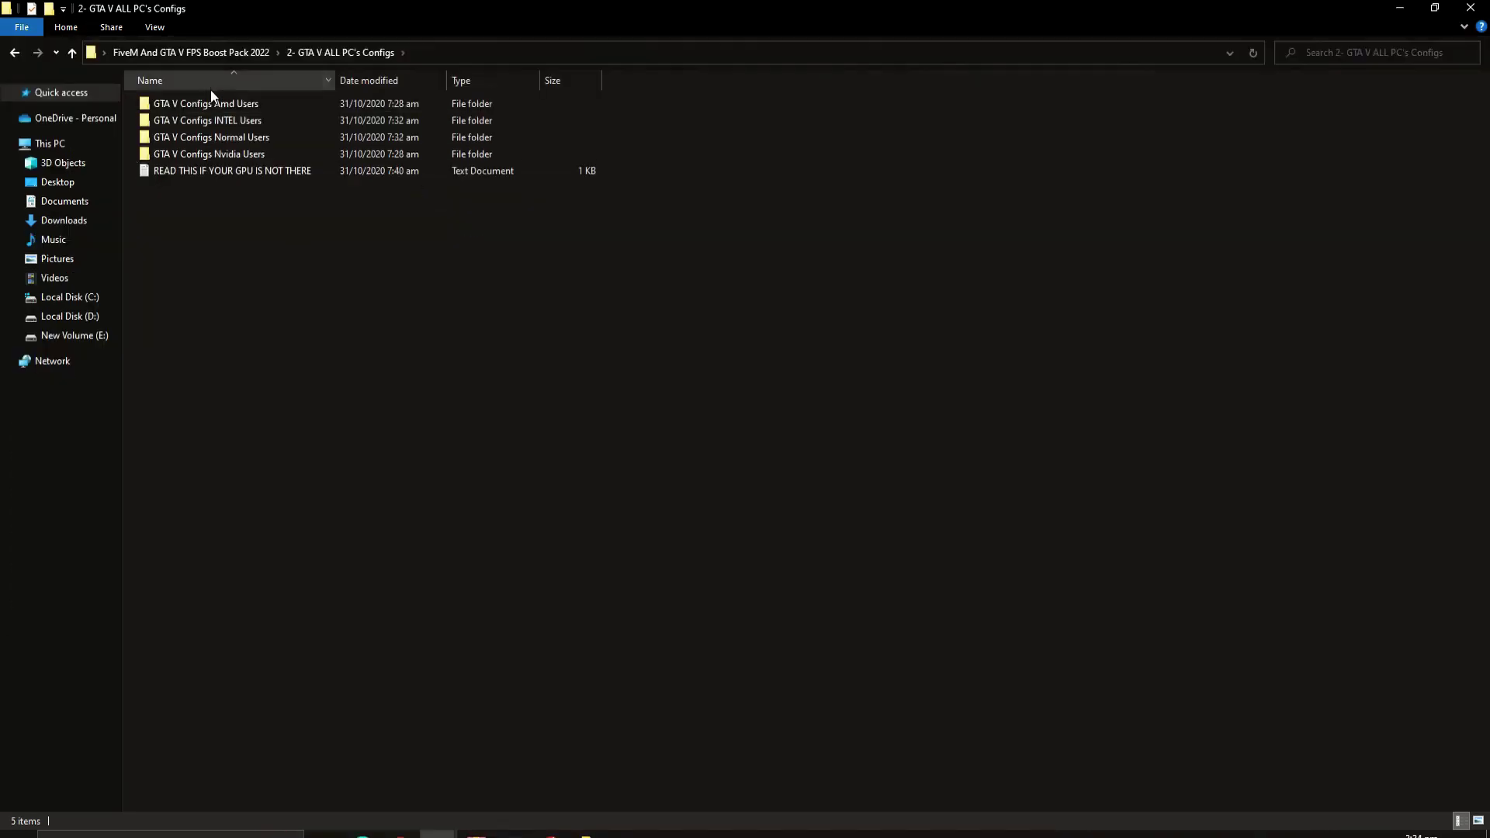
pyautogui.click(208, 120)
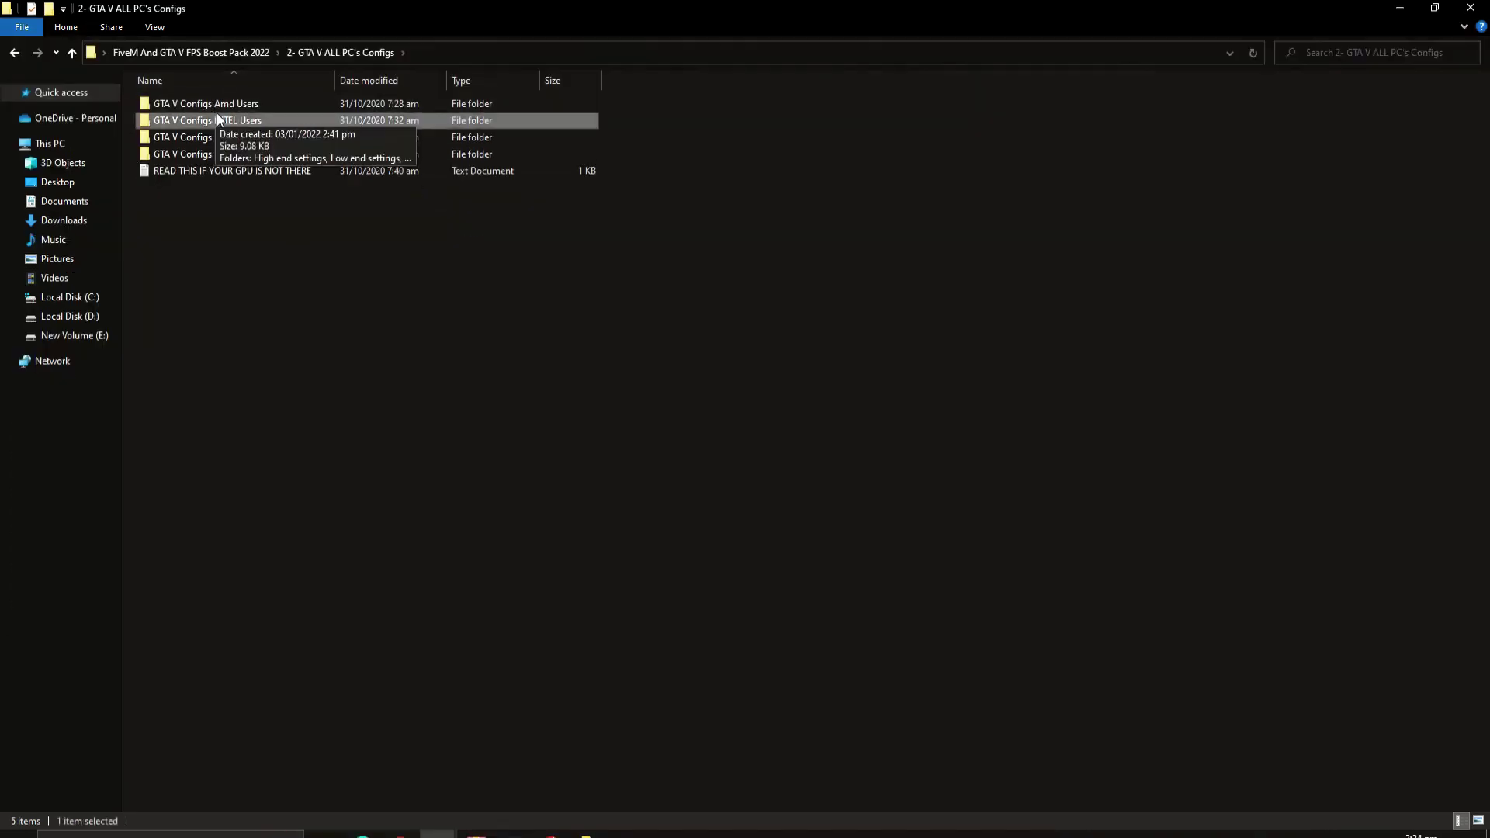
pyautogui.doubleClick(244, 171)
pyautogui.moveTo(780, 66); pyautogui.dragTo(294, 68)
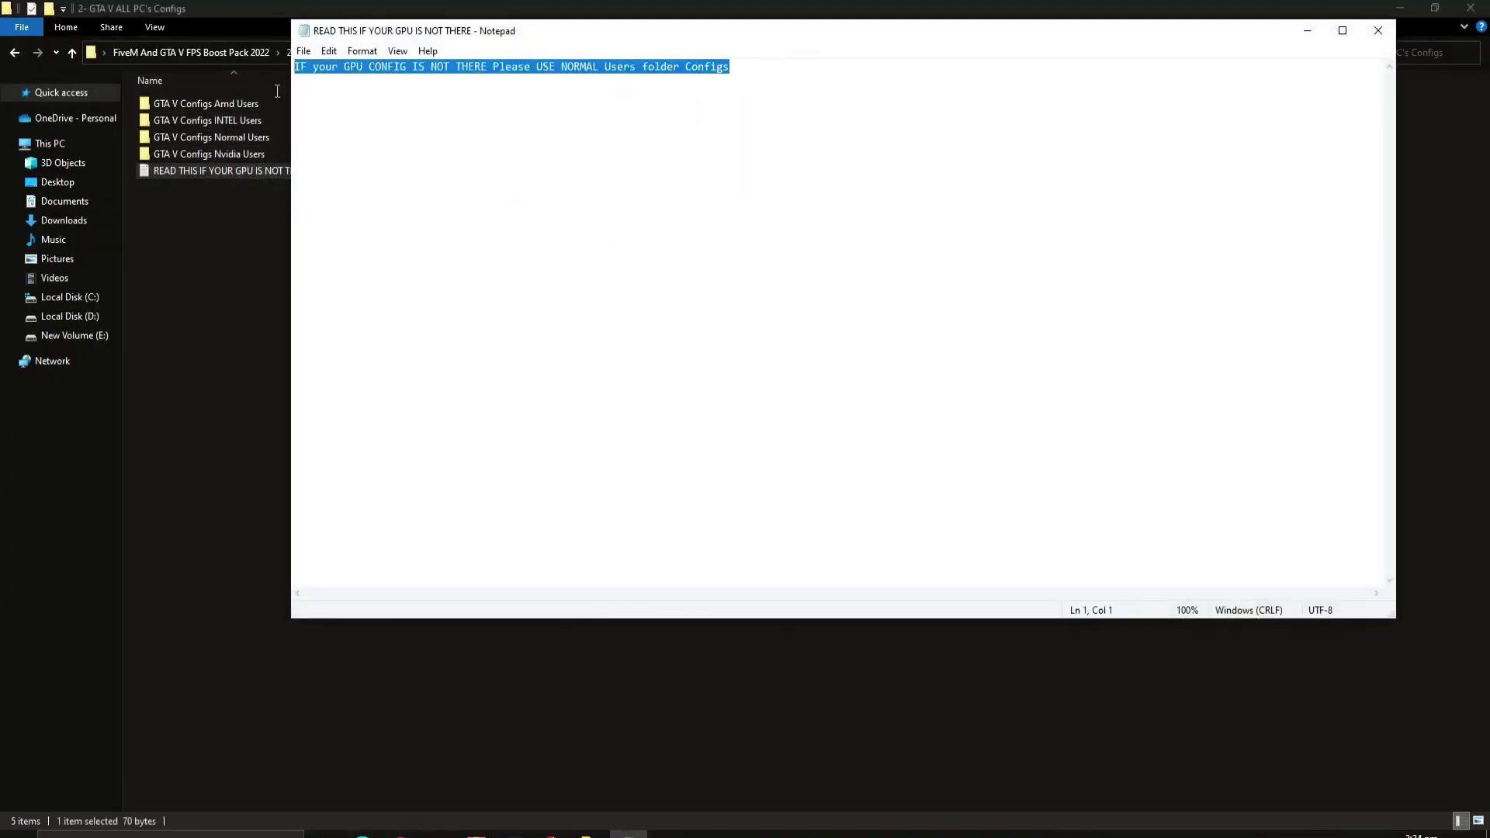
pyautogui.click(516, 98)
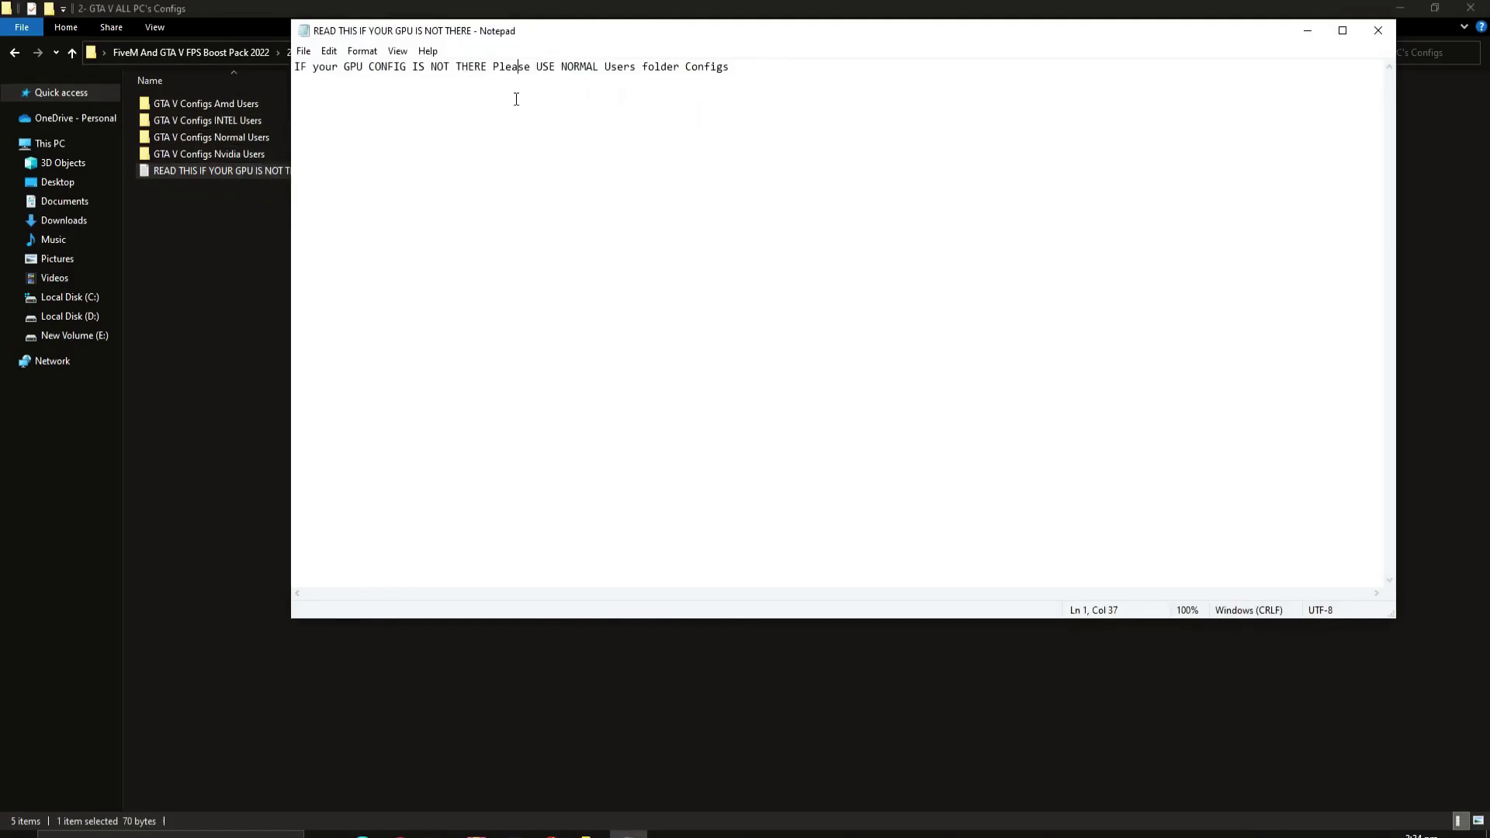
pyautogui.click(1377, 31)
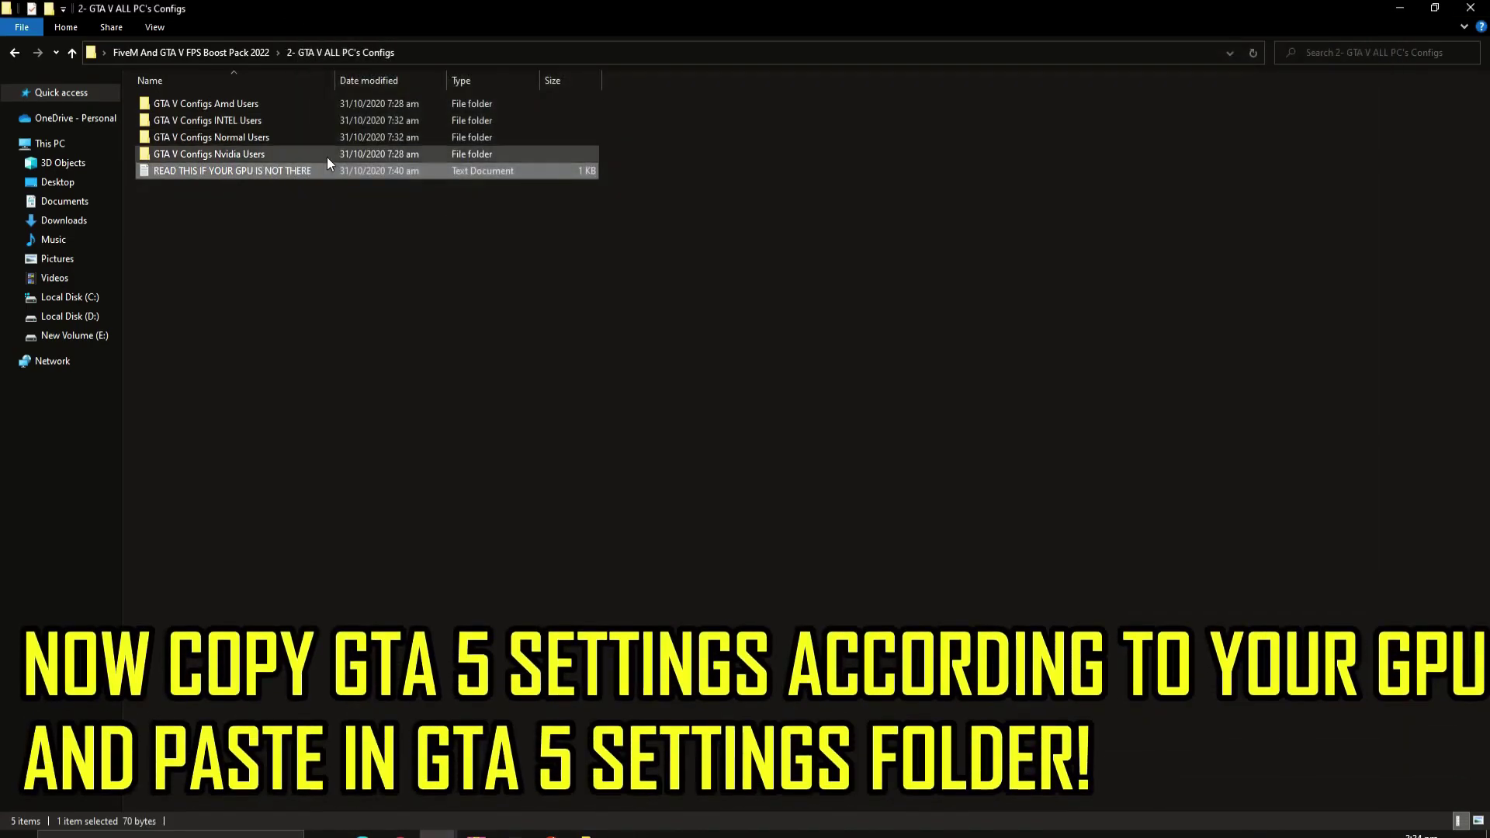
# Open the settings file from the pack's Nvidia configs, in the GTX 950 folder's "High end settings".
pyautogui.doubleClick(202, 153)
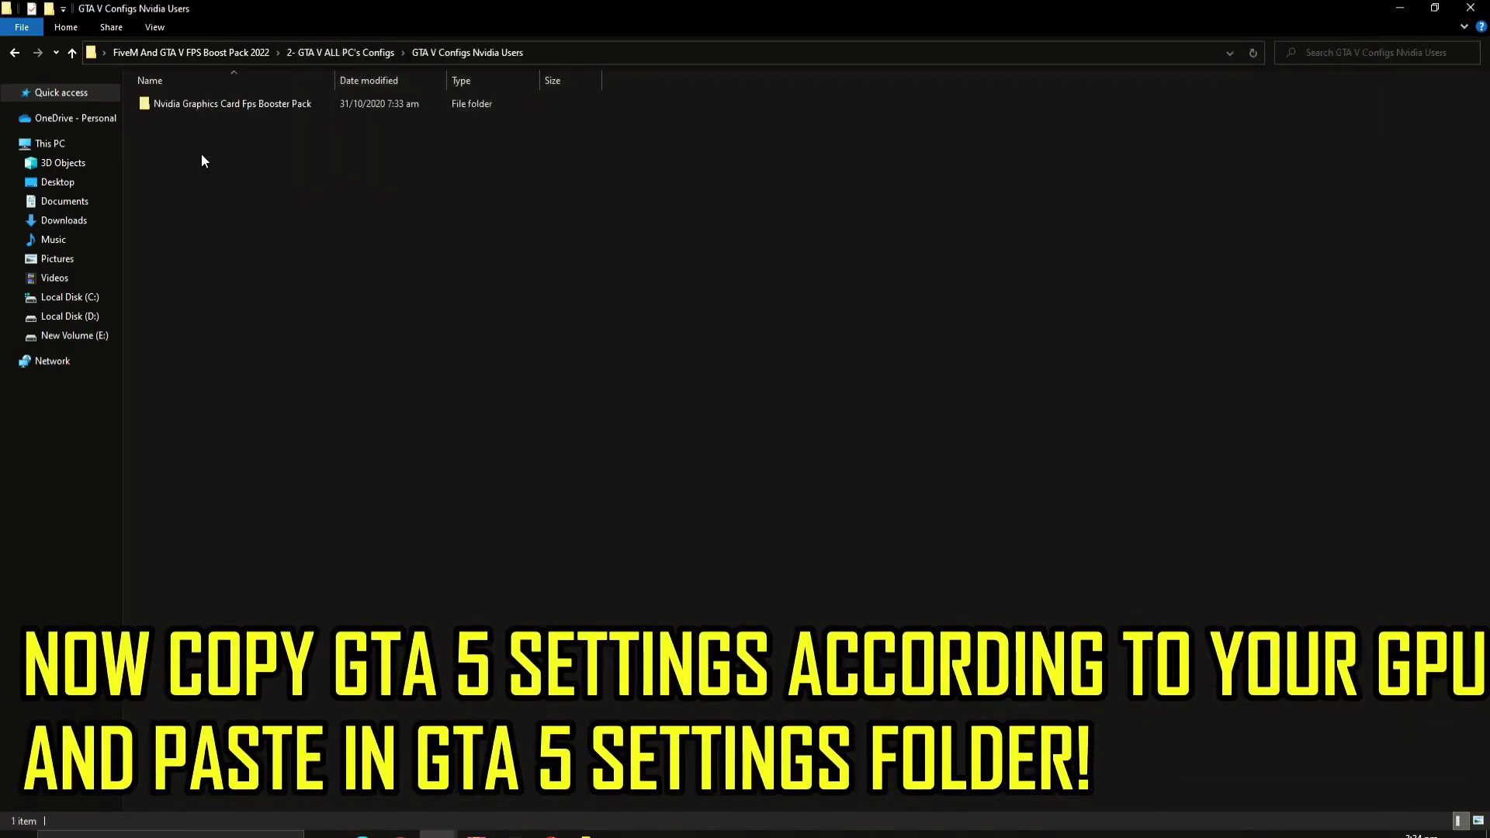
pyautogui.doubleClick(198, 104)
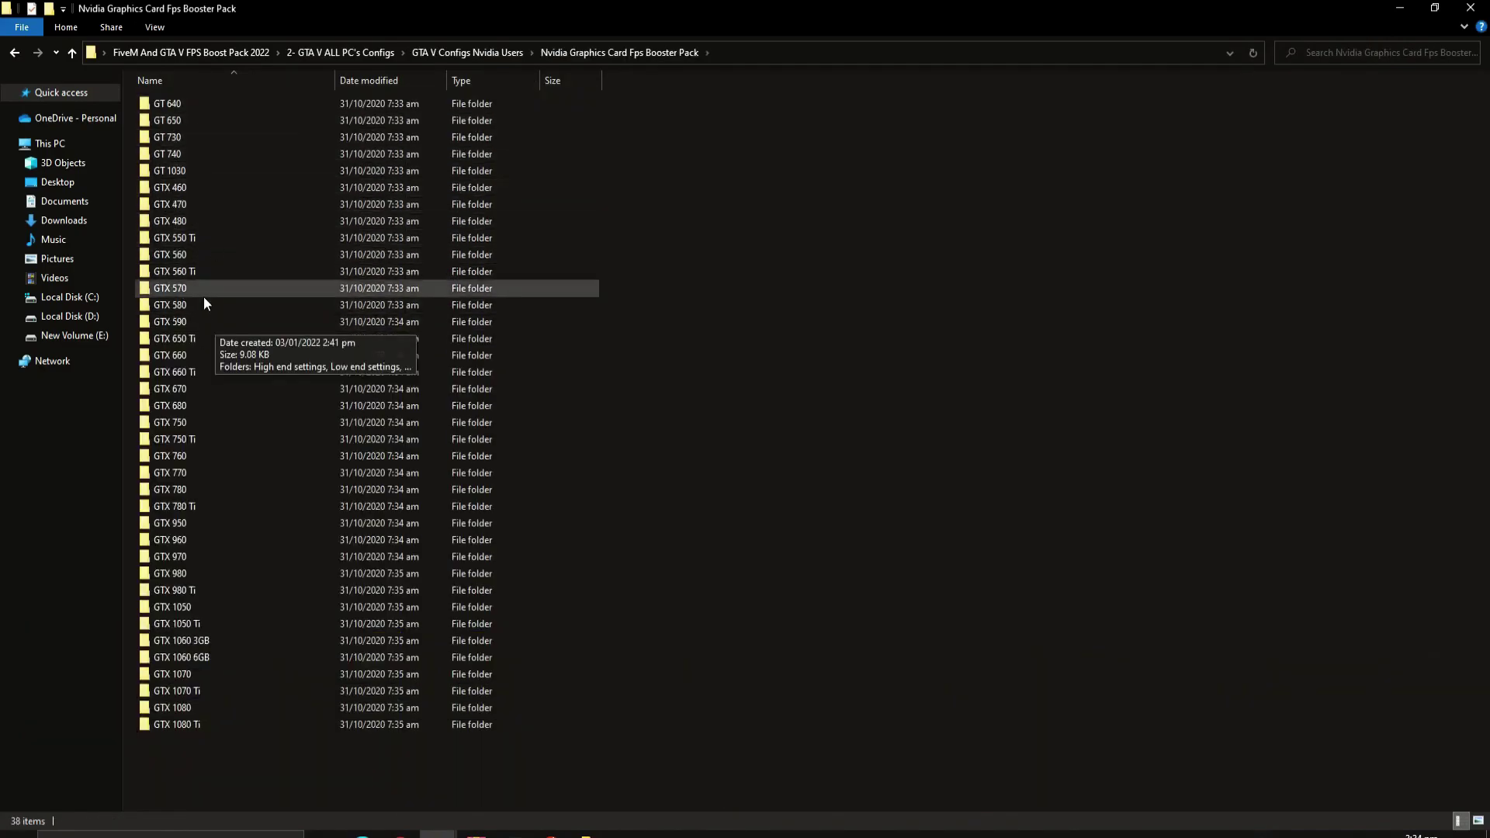
pyautogui.doubleClick(186, 522)
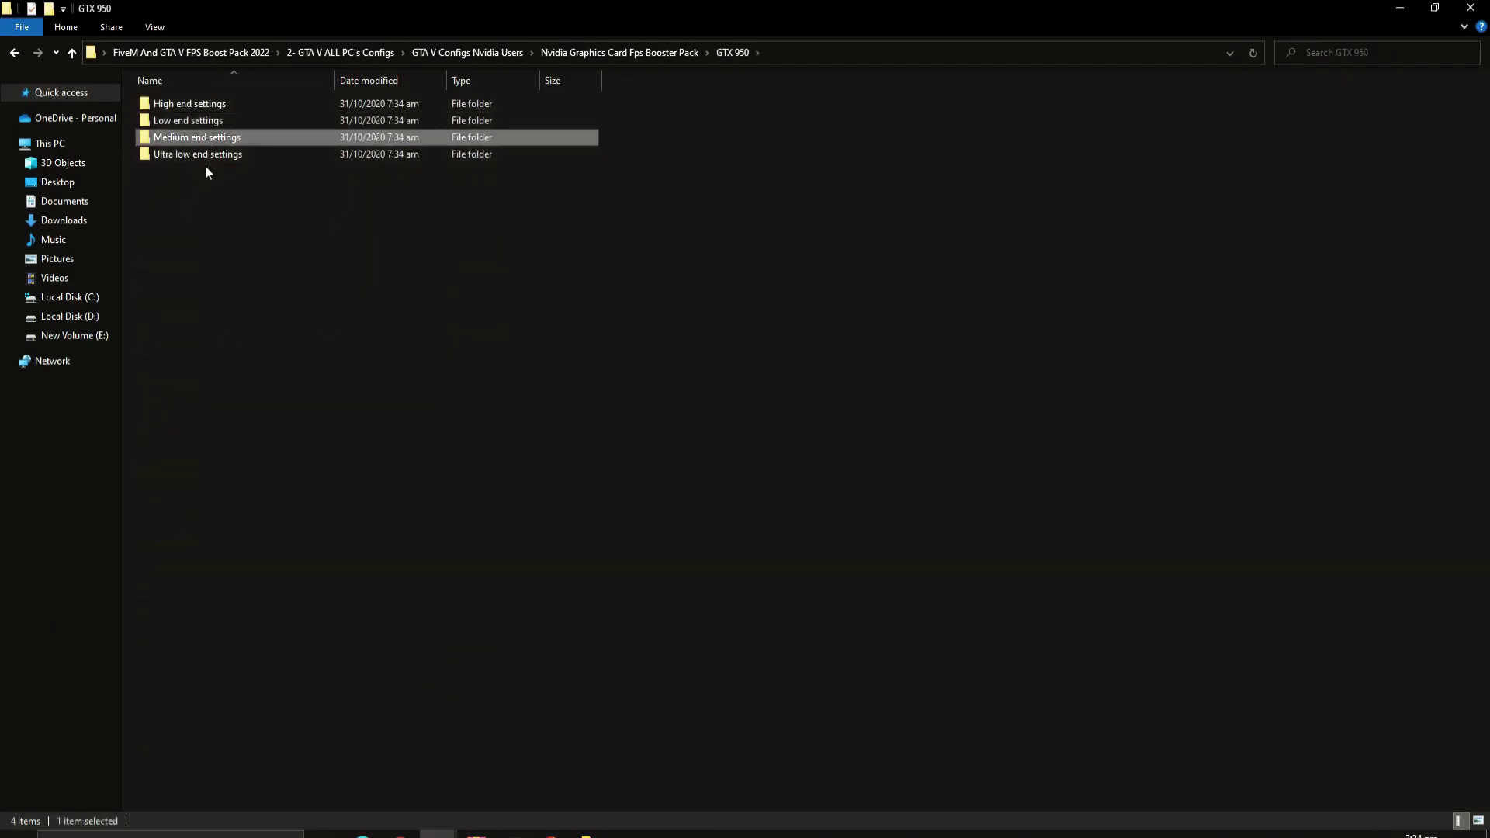
pyautogui.click(206, 101)
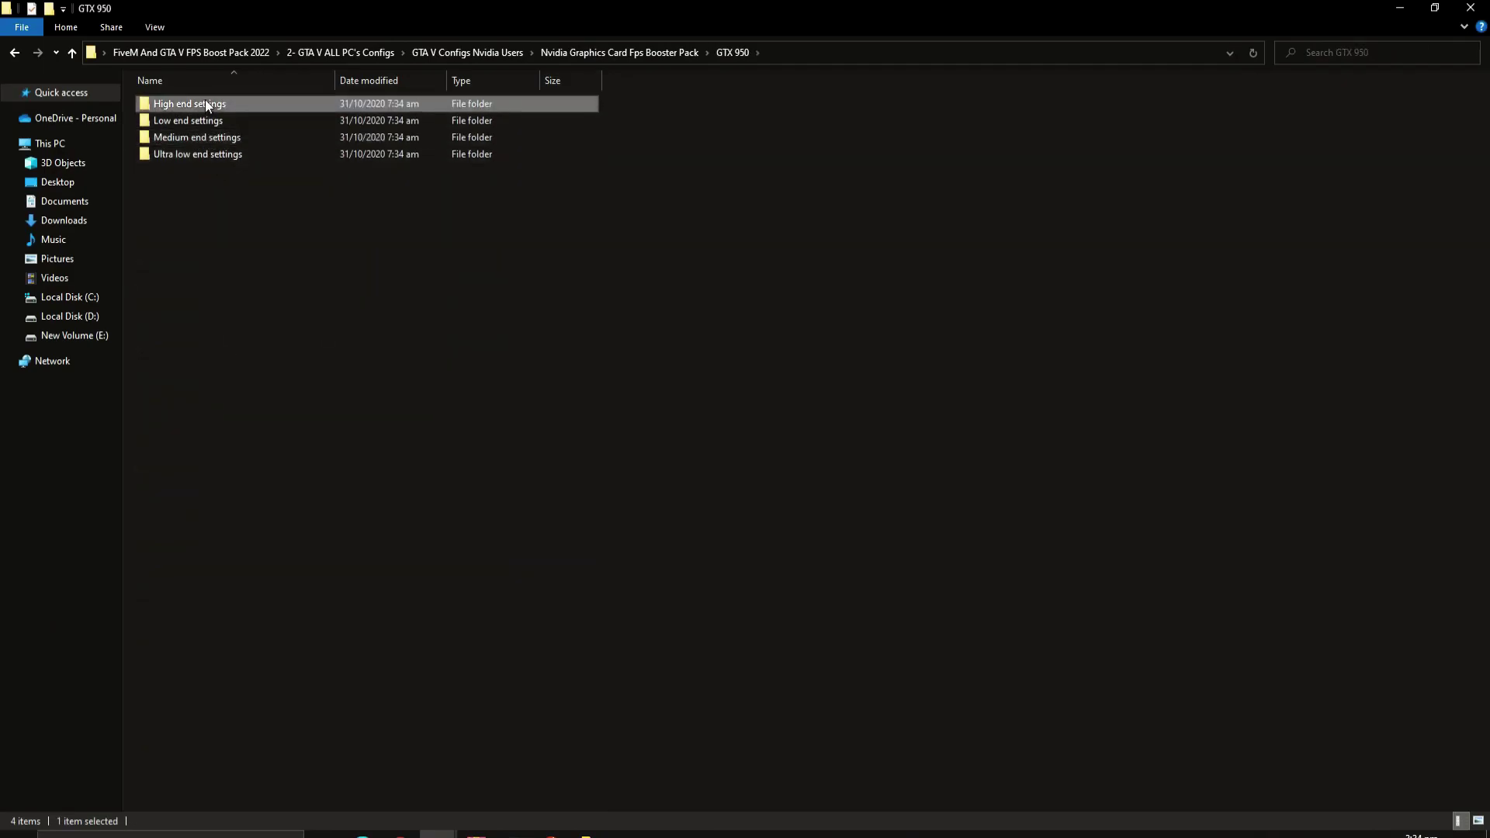
pyautogui.click(199, 138)
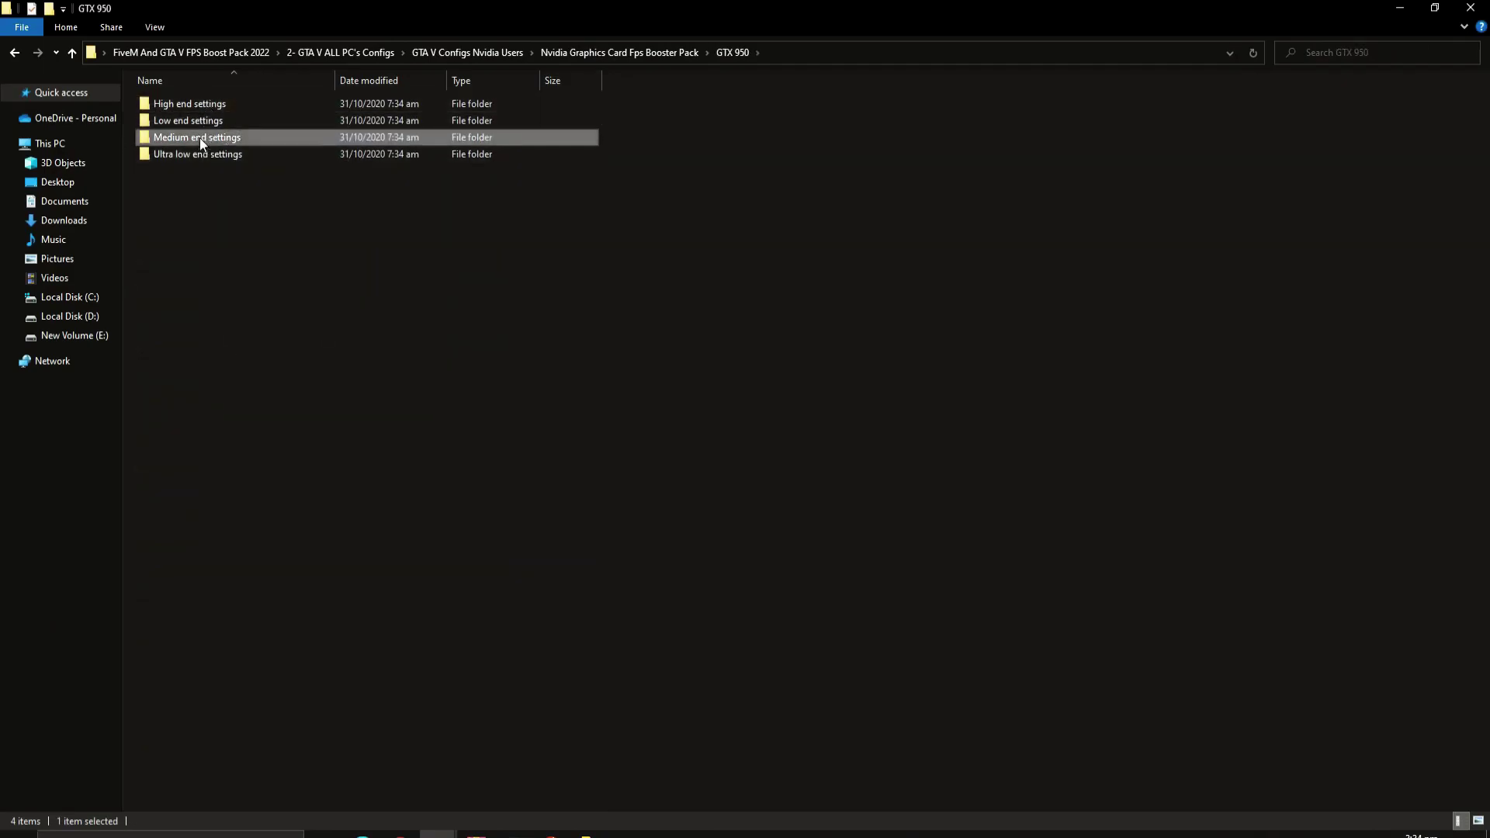
pyautogui.doubleClick(206, 98)
pyautogui.doubleClick(165, 101)
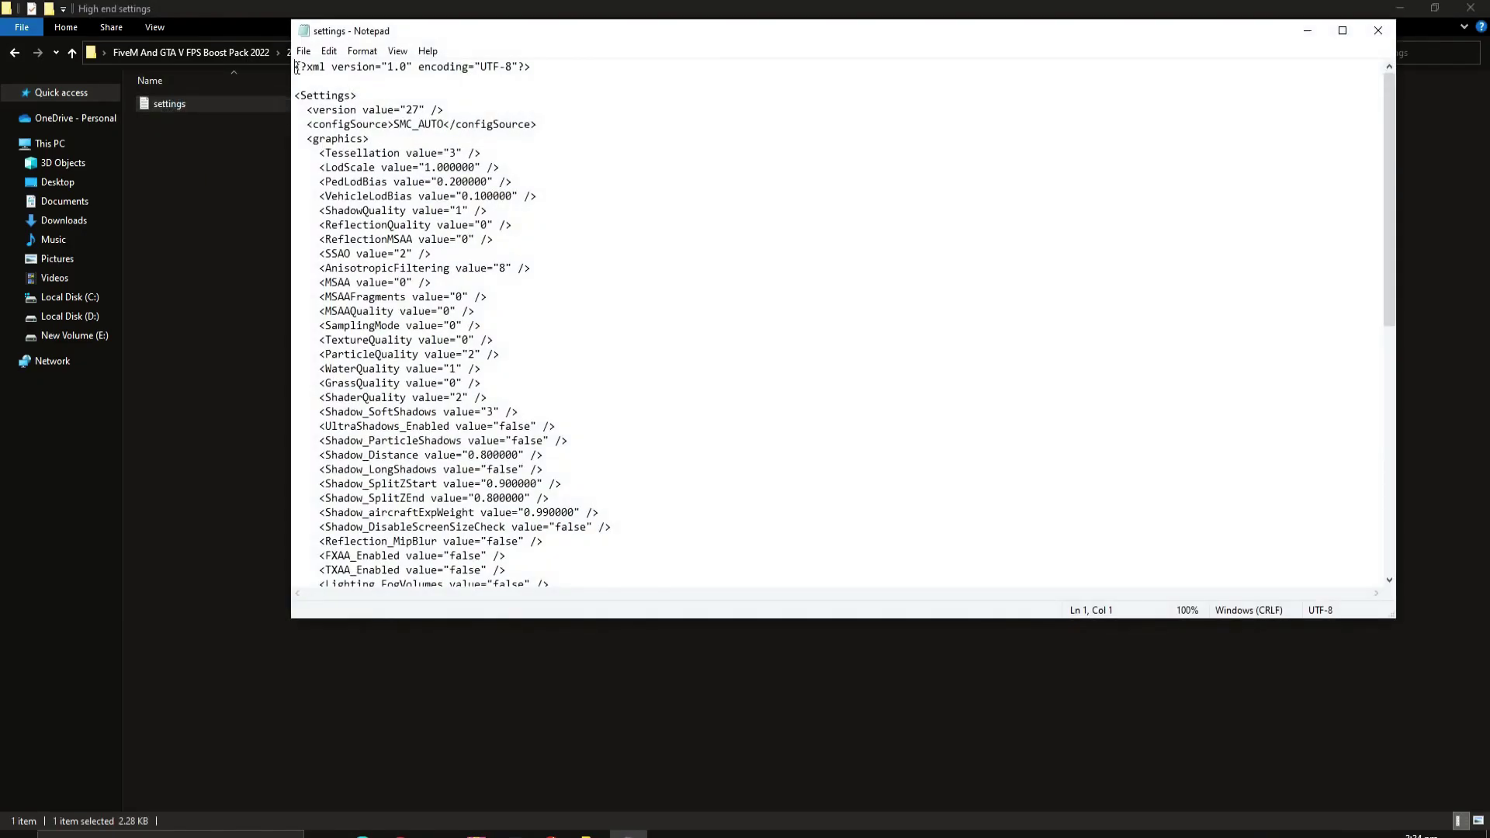
# Copy the settings text from the first line through the AspectRatio line, and minimize the file and folder windows.
pyautogui.click(1337, 29)
pyautogui.keyDown('ctrl'); pyautogui.scroll(5, 729, 245); pyautogui.keyUp('ctrl')
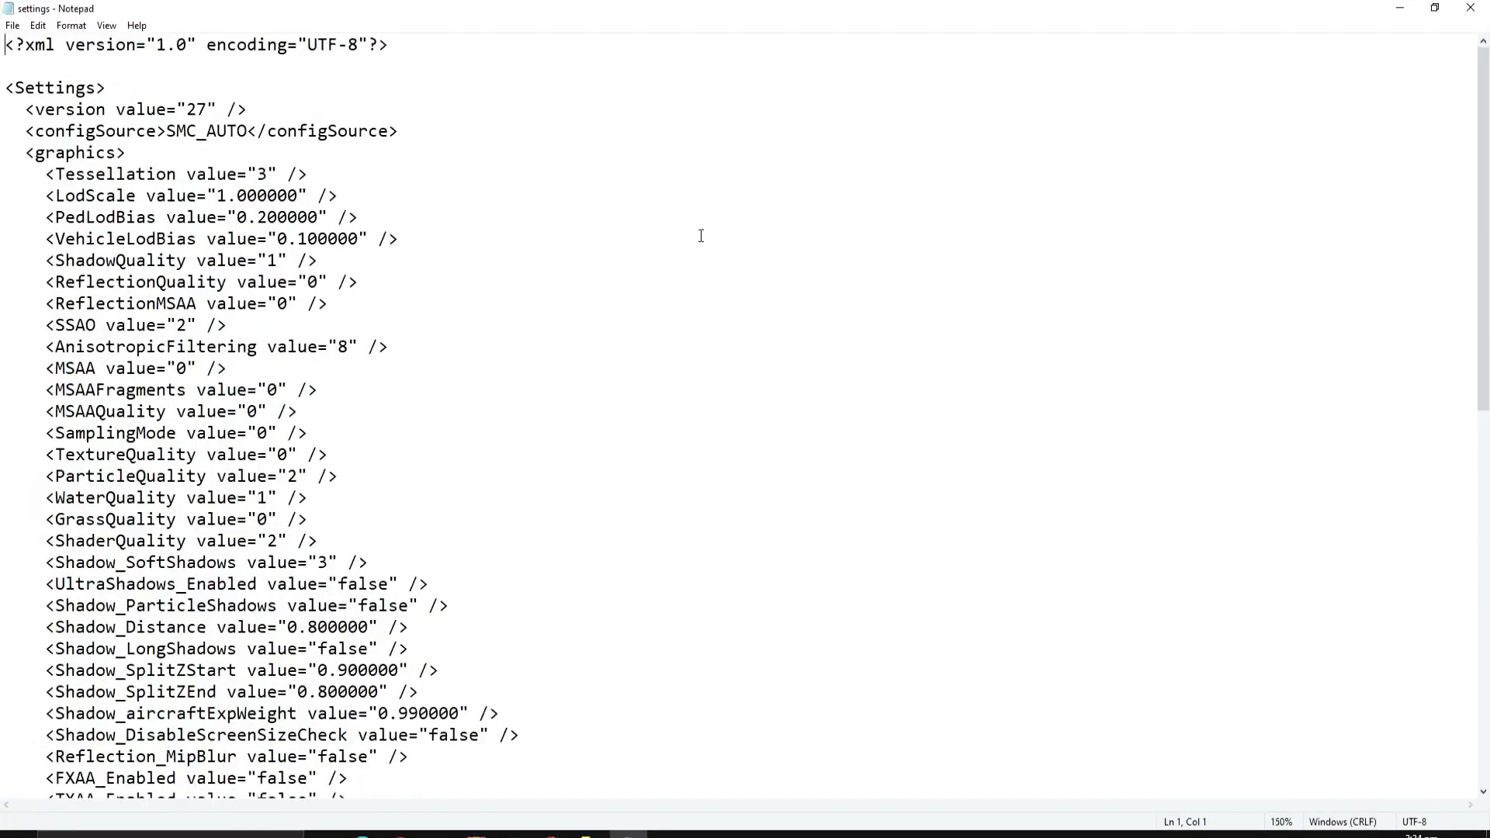
pyautogui.moveTo(2, 50); pyautogui.dragTo(513, 763)
pyautogui.rightClick(215, 519)
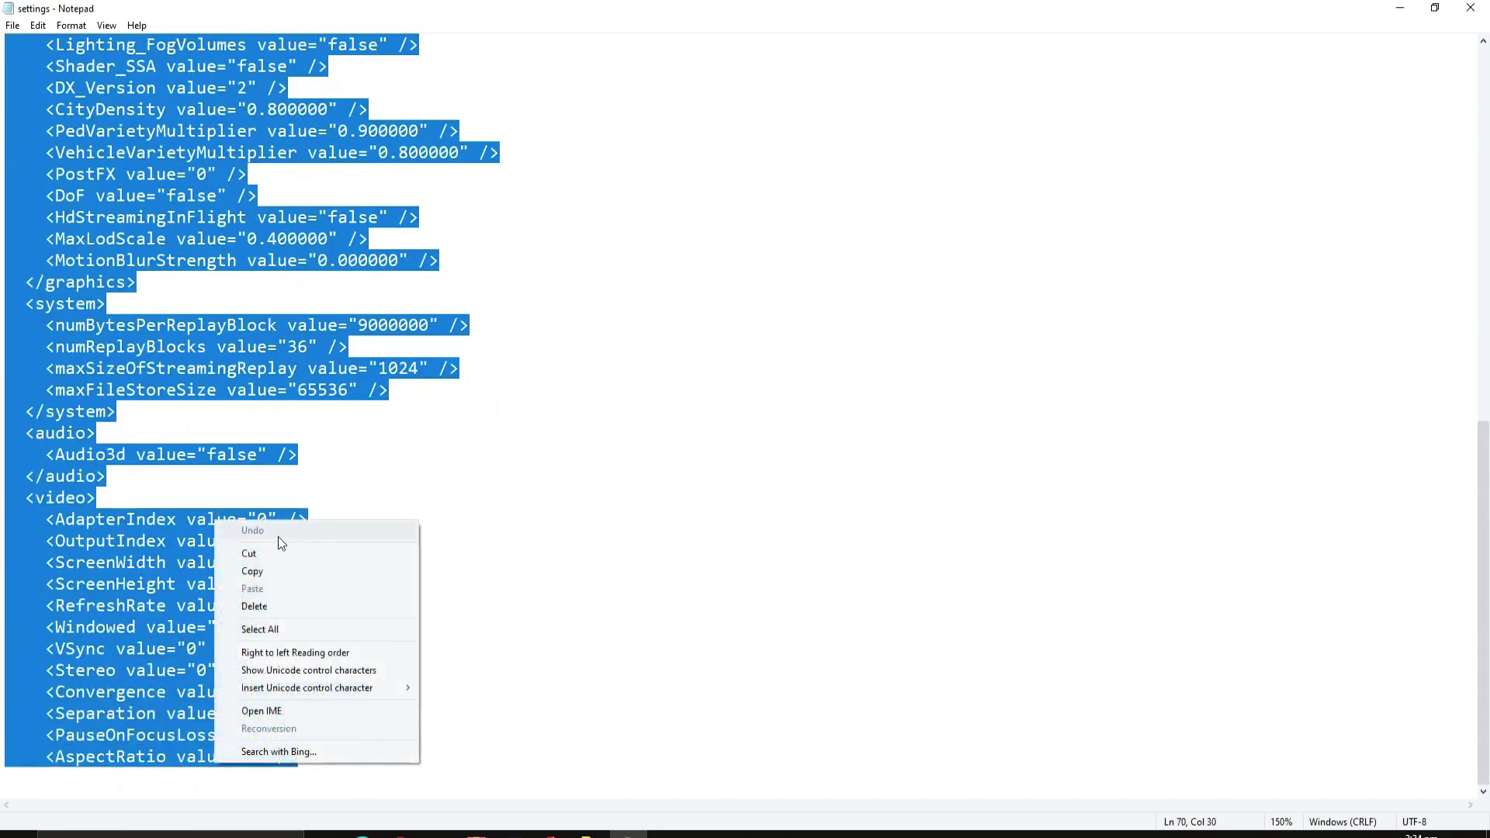
pyautogui.click(294, 572)
pyautogui.moveTo(1485, 467); pyautogui.dragTo(1484, 85)
pyautogui.click(1400, 9)
pyautogui.click(1400, 9)
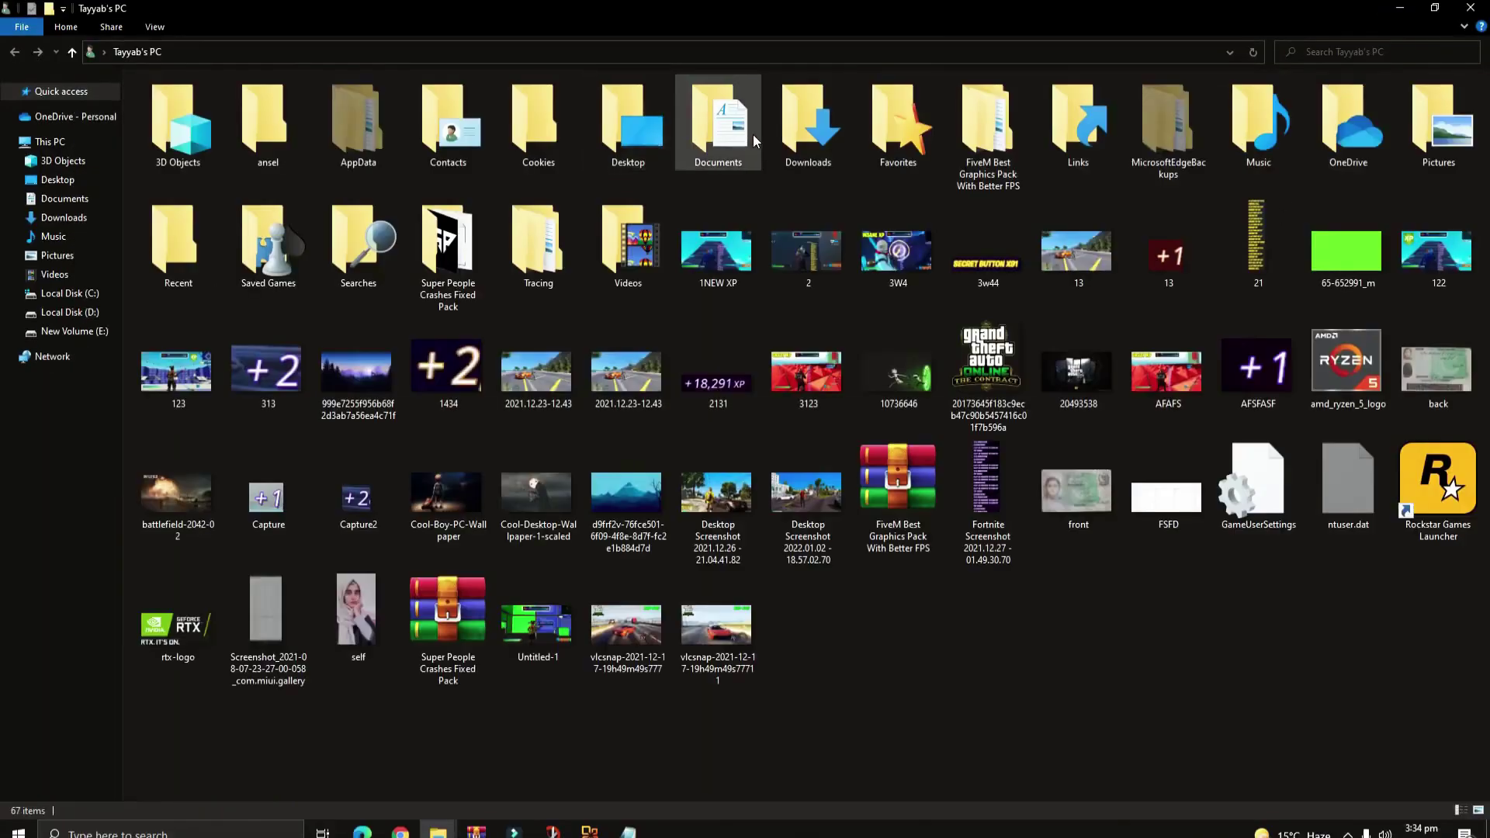
# Open the user profile folder inside Documents > Rockstar Games > GTA V > Profiles.
pyautogui.doubleClick(753, 134)
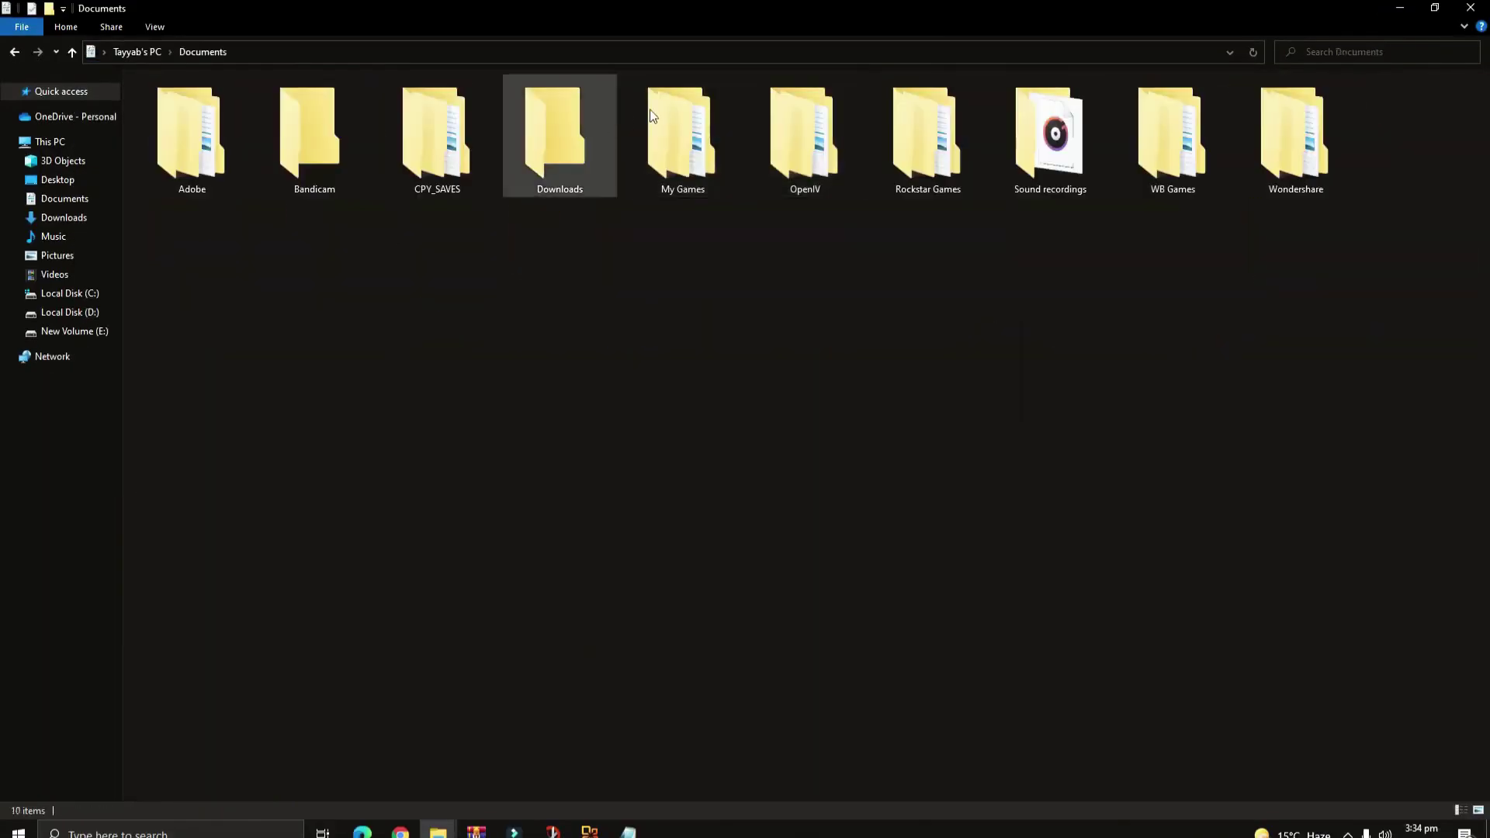
pyautogui.doubleClick(926, 143)
pyautogui.click(170, 135)
pyautogui.doubleClick(170, 136)
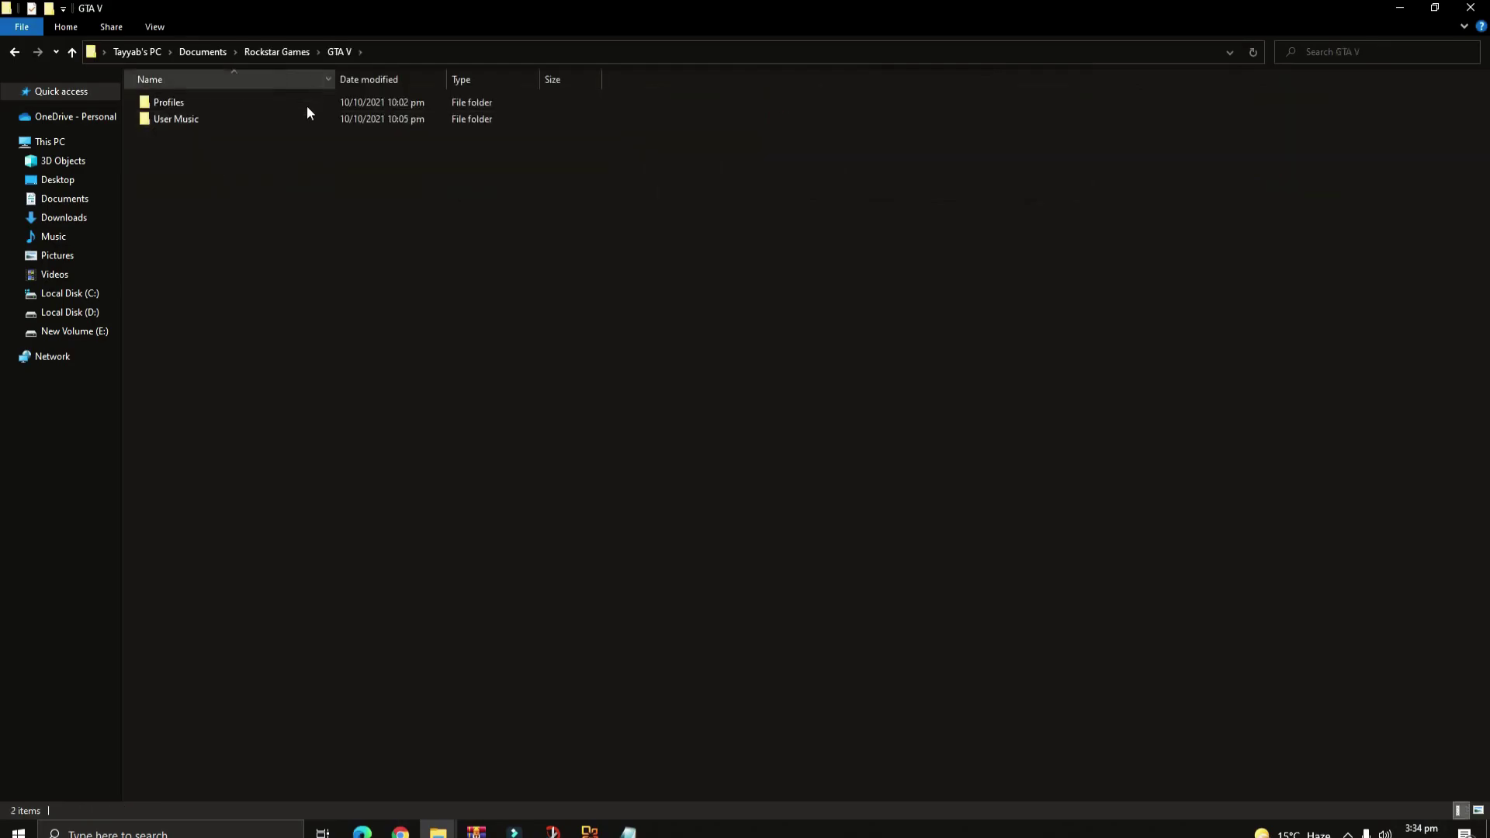
pyautogui.doubleClick(174, 109)
pyautogui.doubleClick(179, 103)
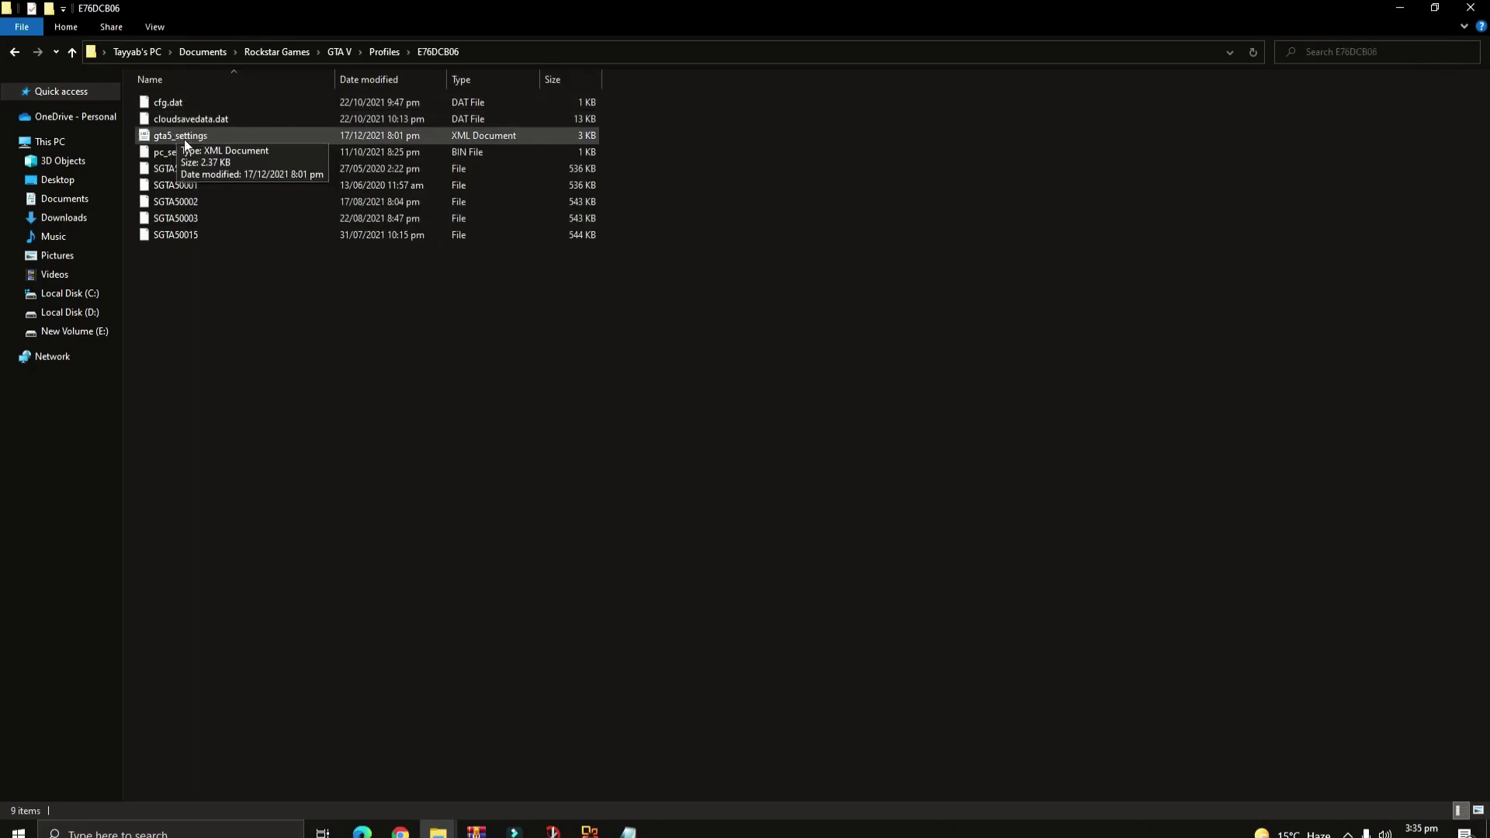
# Open the profile's gta5_settings file in Notepad, maximized with enlarged text.
pyautogui.rightClick(185, 143)
pyautogui.moveTo(304, 241)
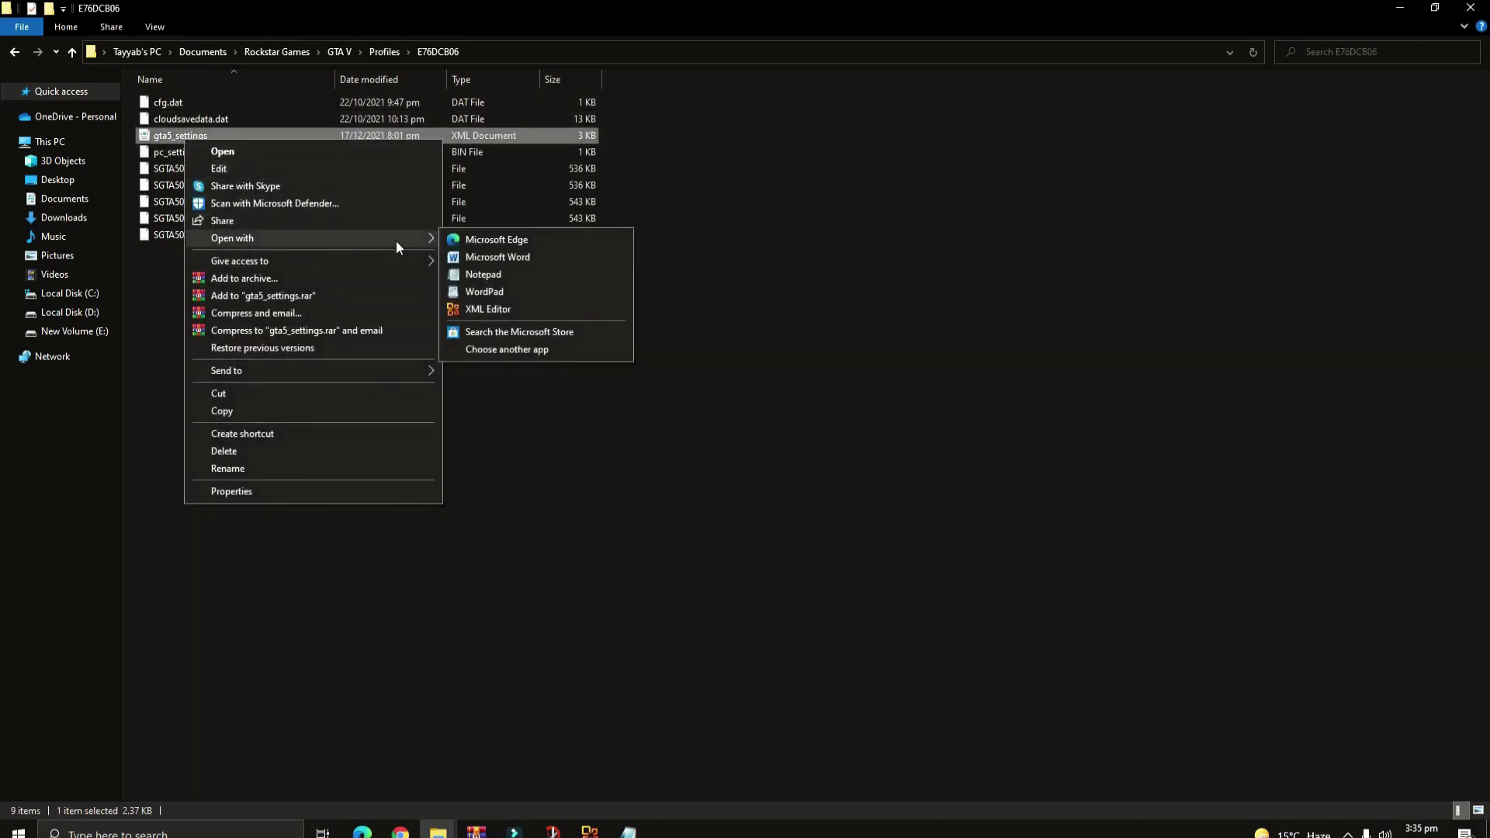
pyautogui.click(523, 277)
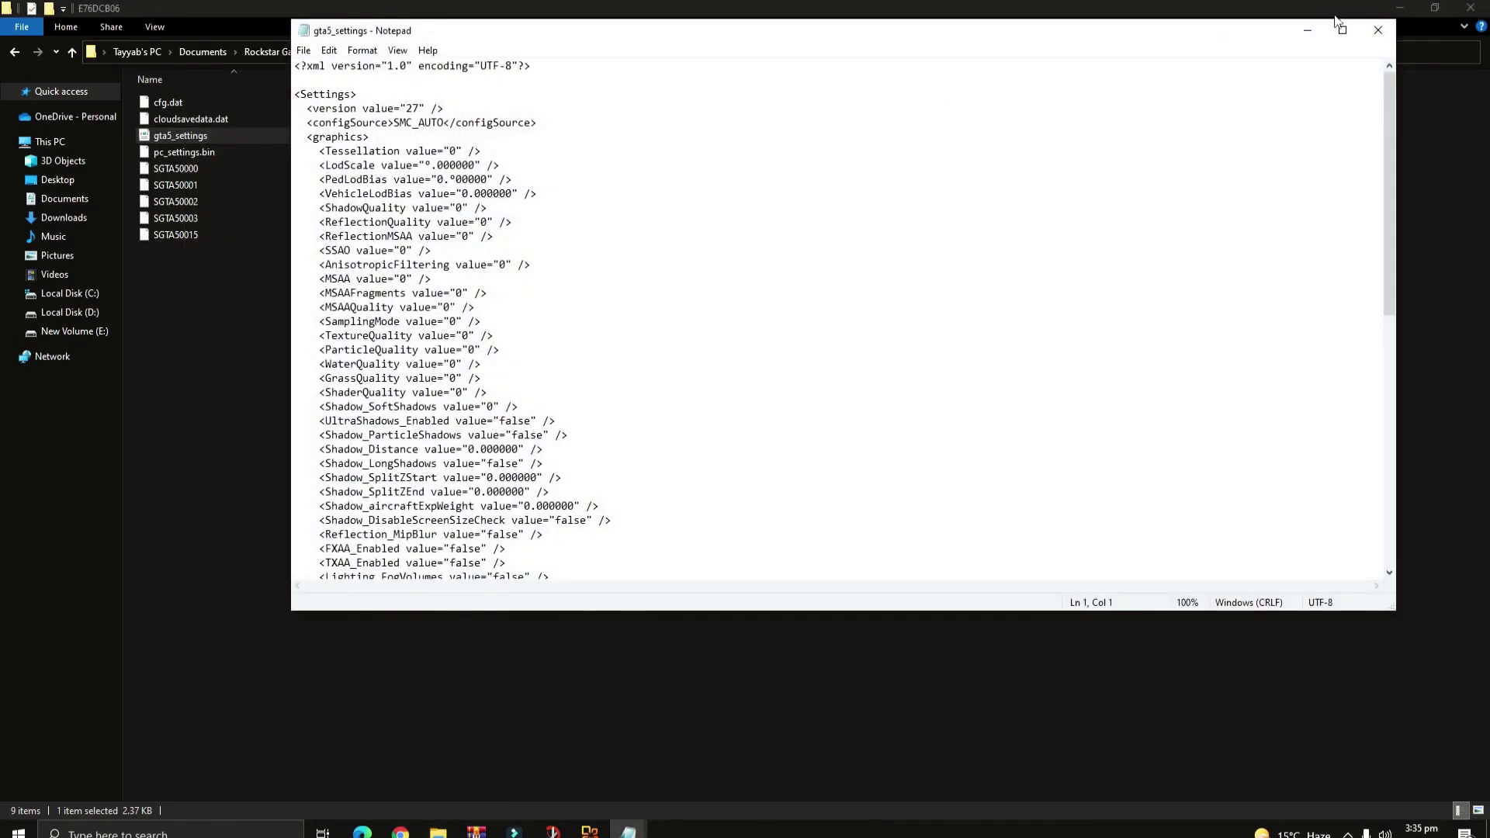
pyautogui.click(1333, 31)
pyautogui.scroll(7, 578, 314)
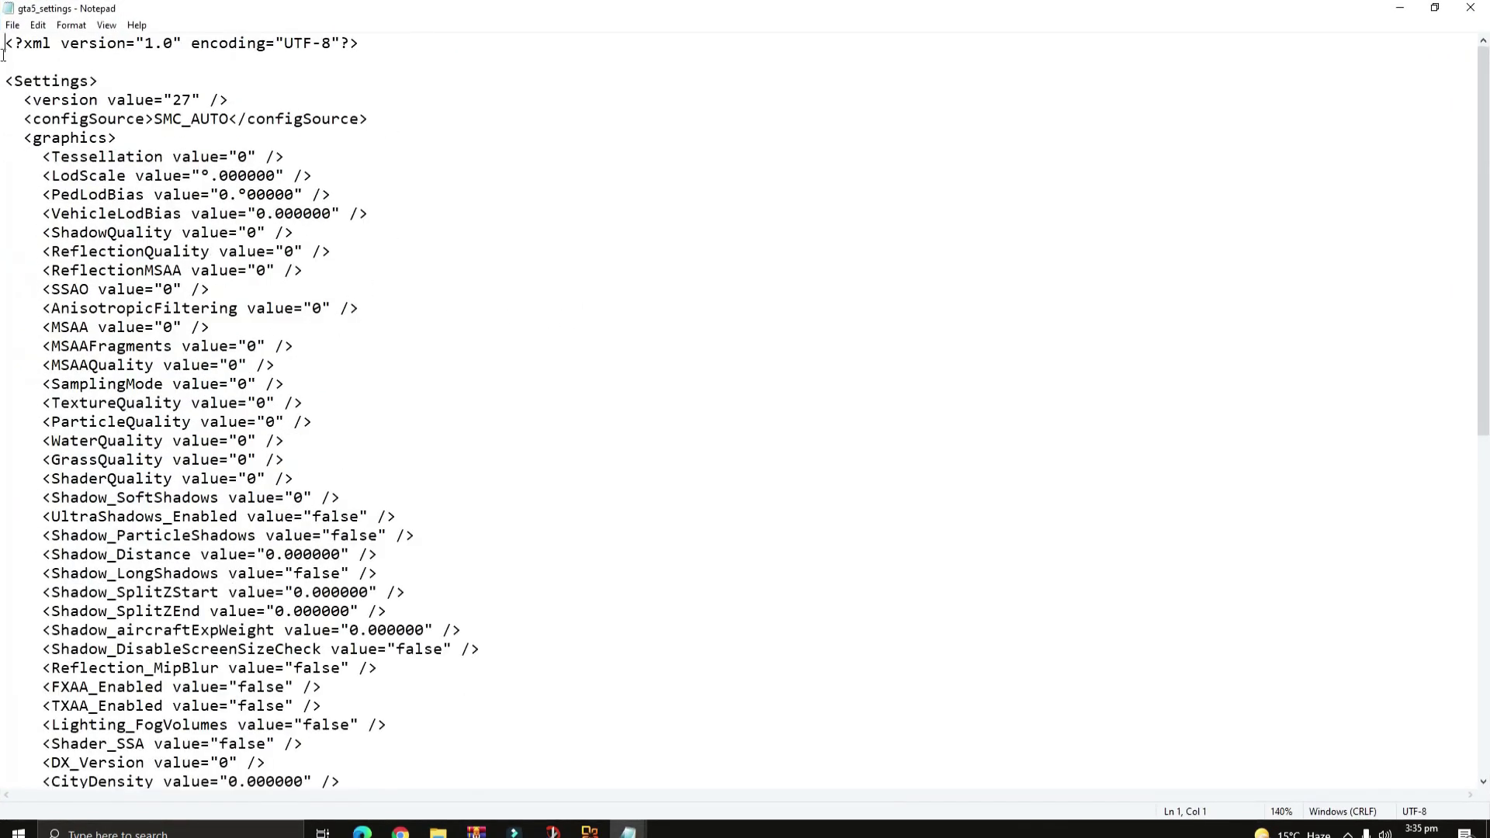
# Replace everything in gta5_settings except the last three lines with the copied high end settings.
pyautogui.moveTo(6, 45); pyautogui.dragTo(579, 701)
pyautogui.scroll(2, 571, 687)
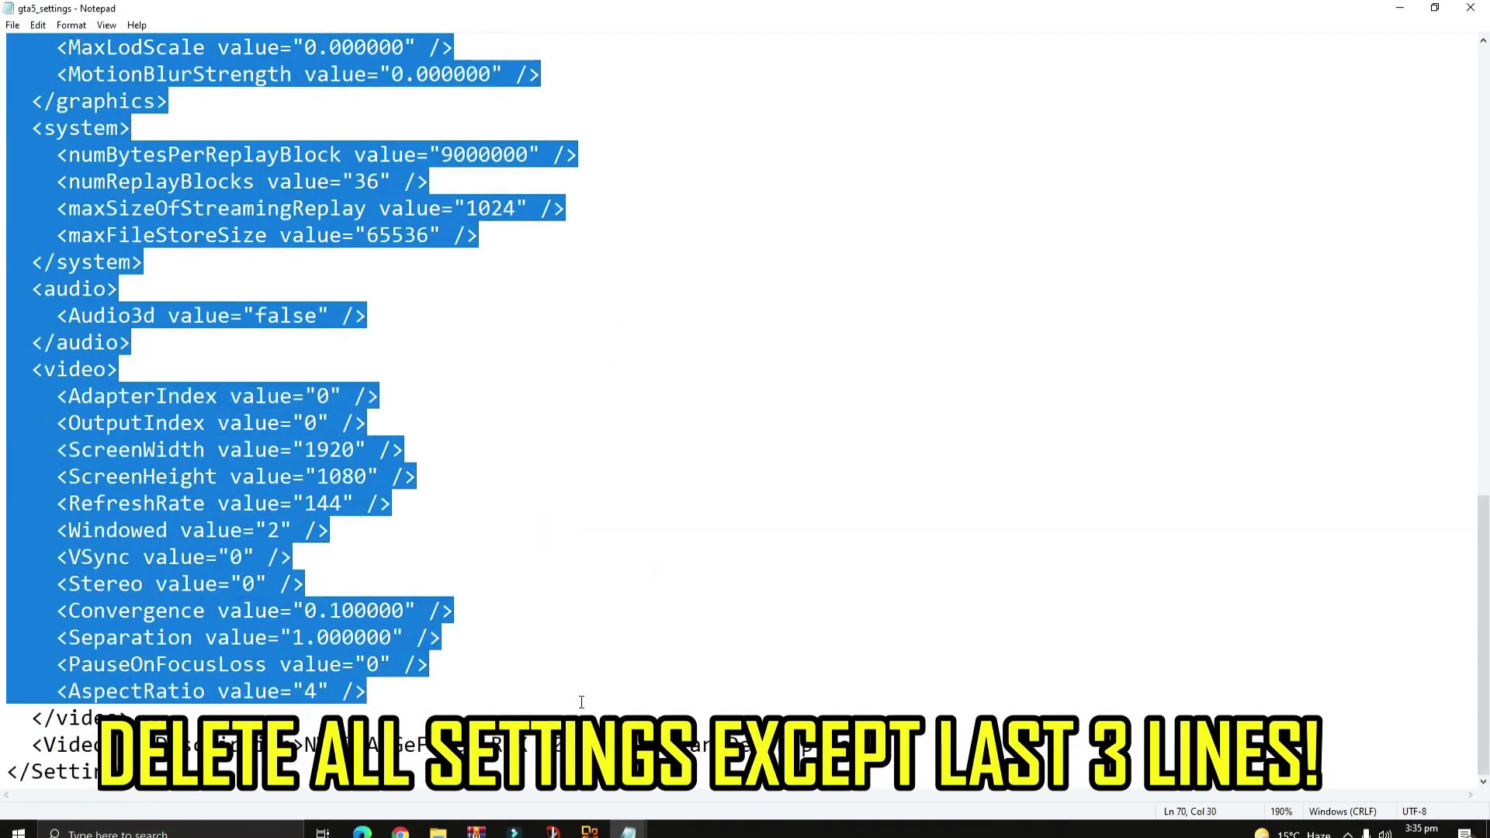
pyautogui.rightClick(9, 44)
pyautogui.click(58, 113)
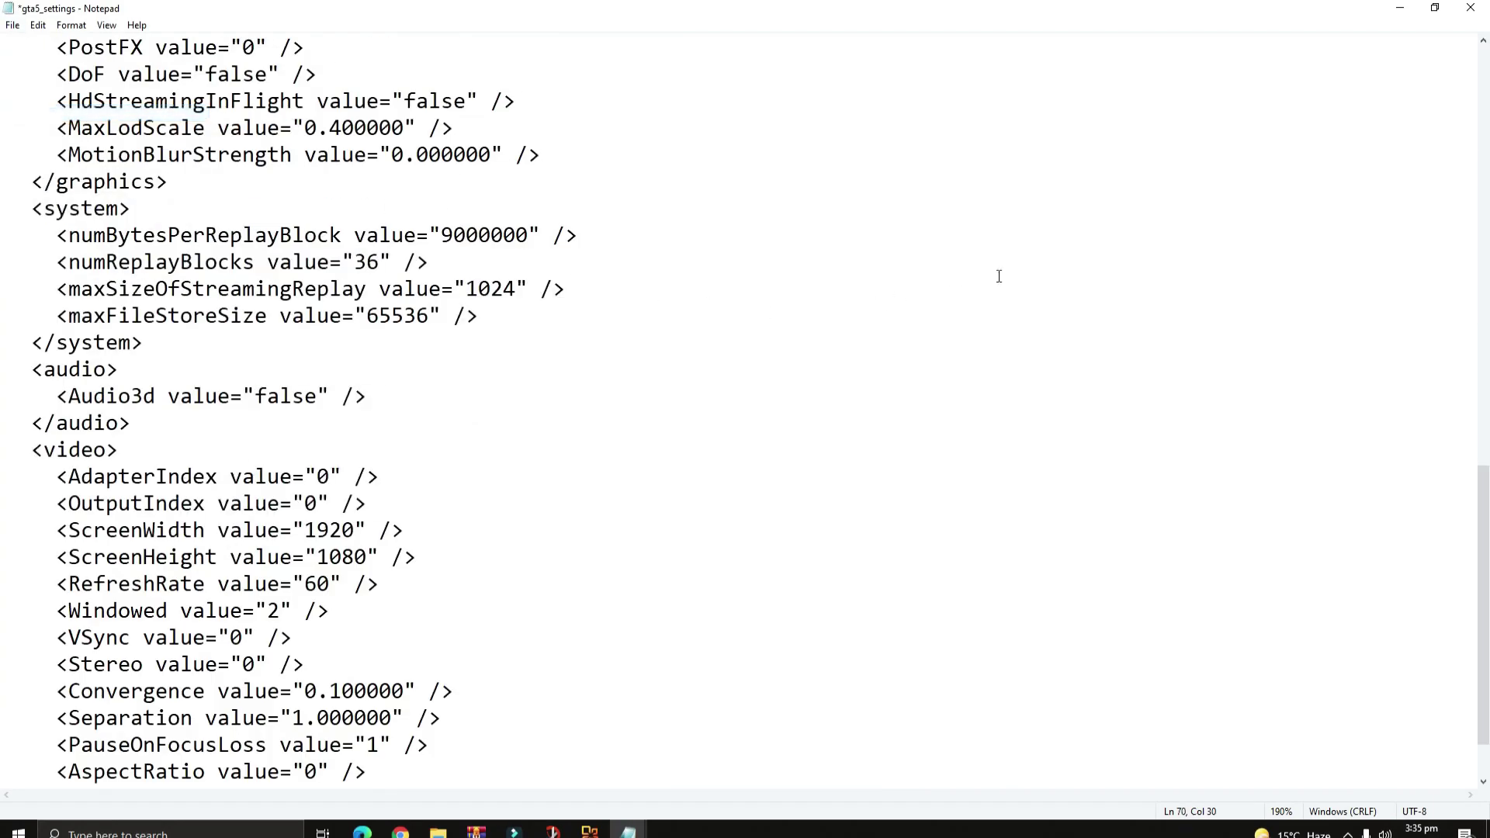
pyautogui.scroll(-1, 1486, 667)
pyautogui.scroll(15, 1486, 667)
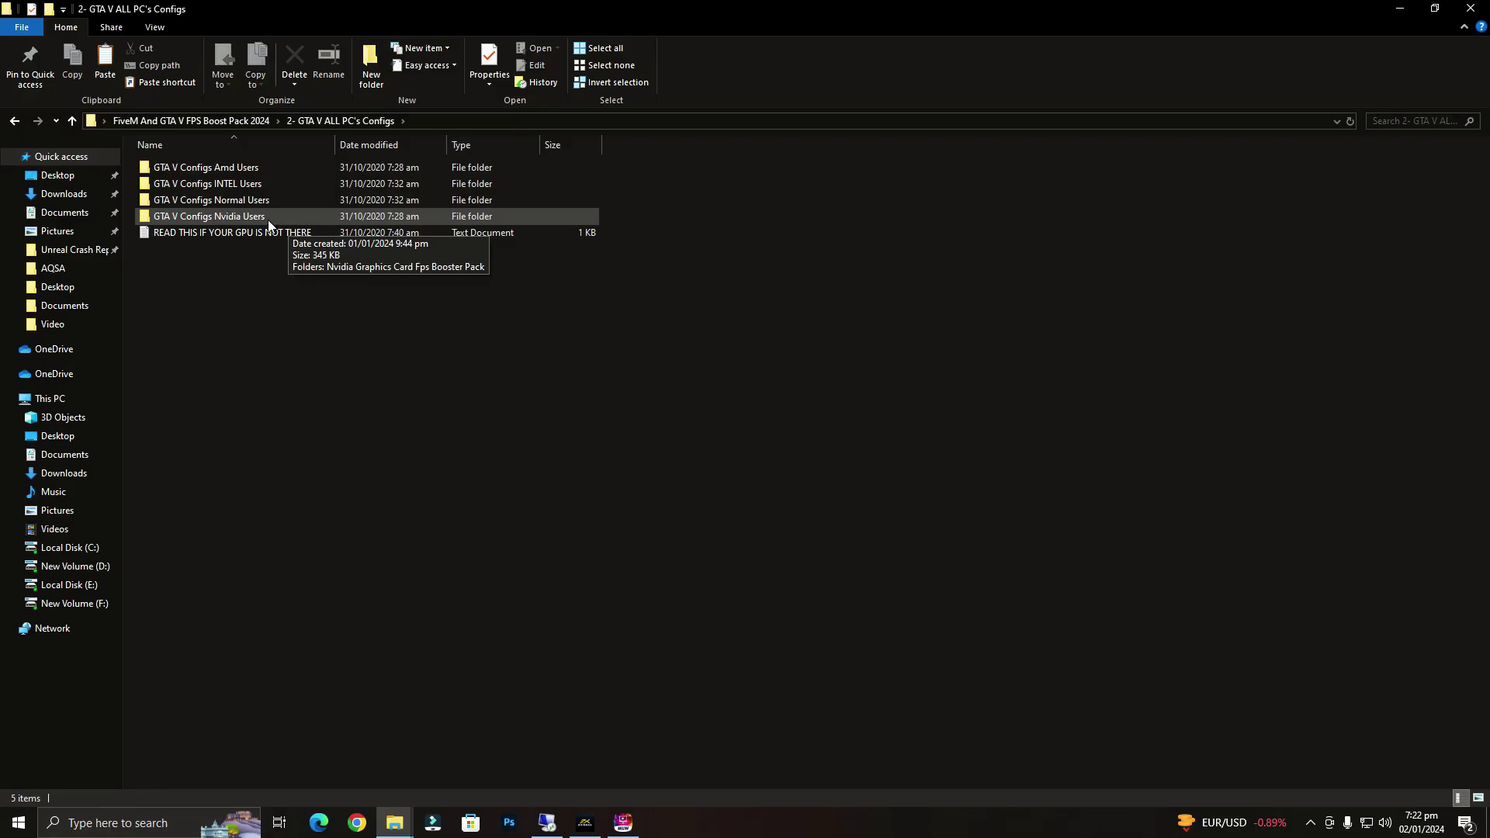
# Copy the commandline file from the boost pack's "3- Commandlines" > "1- Recommended" folder and close the window.
pyautogui.click(19, 124)
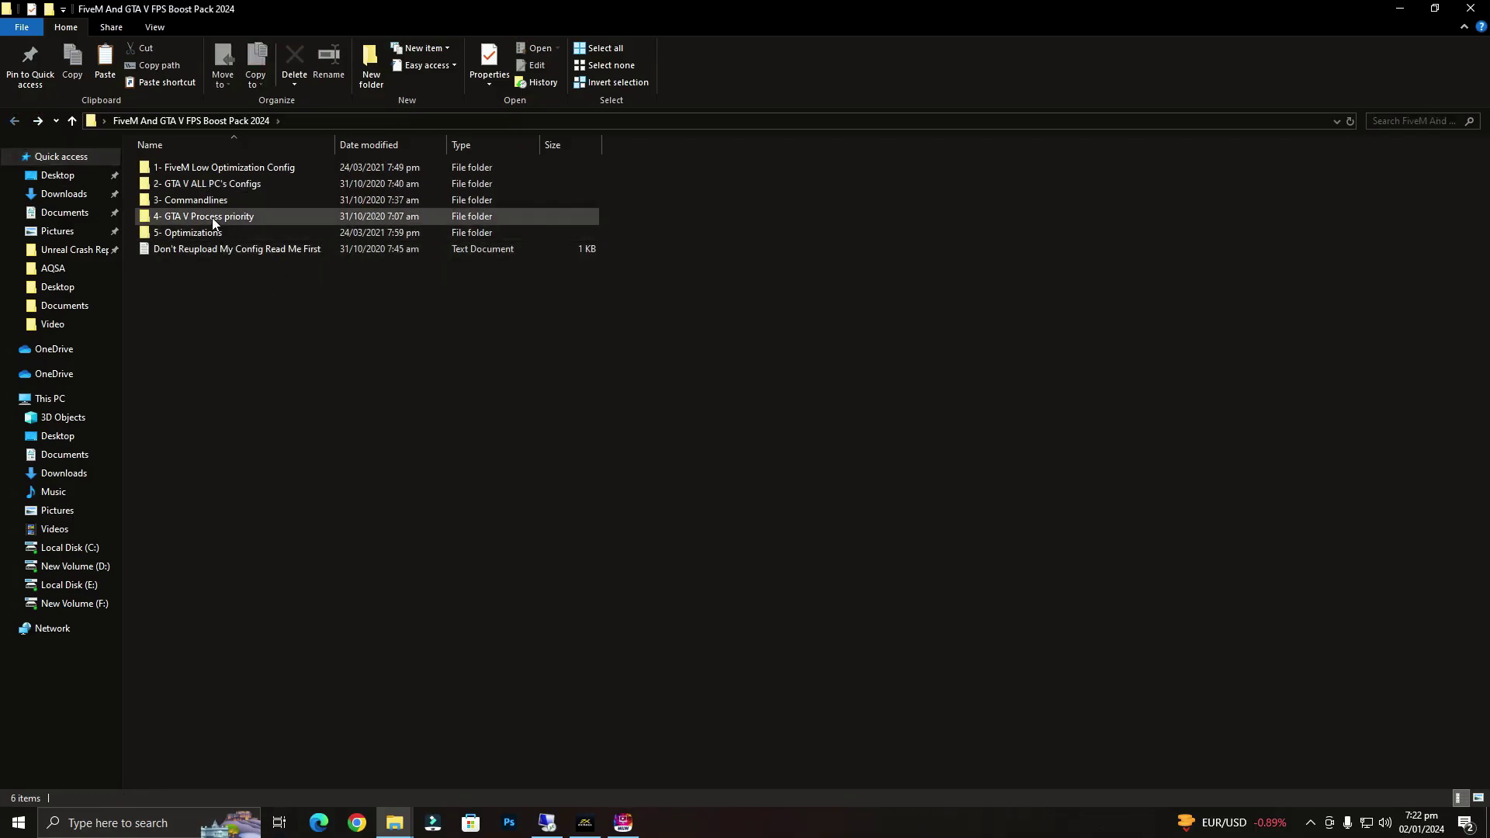
pyautogui.doubleClick(190, 200)
pyautogui.click(203, 199)
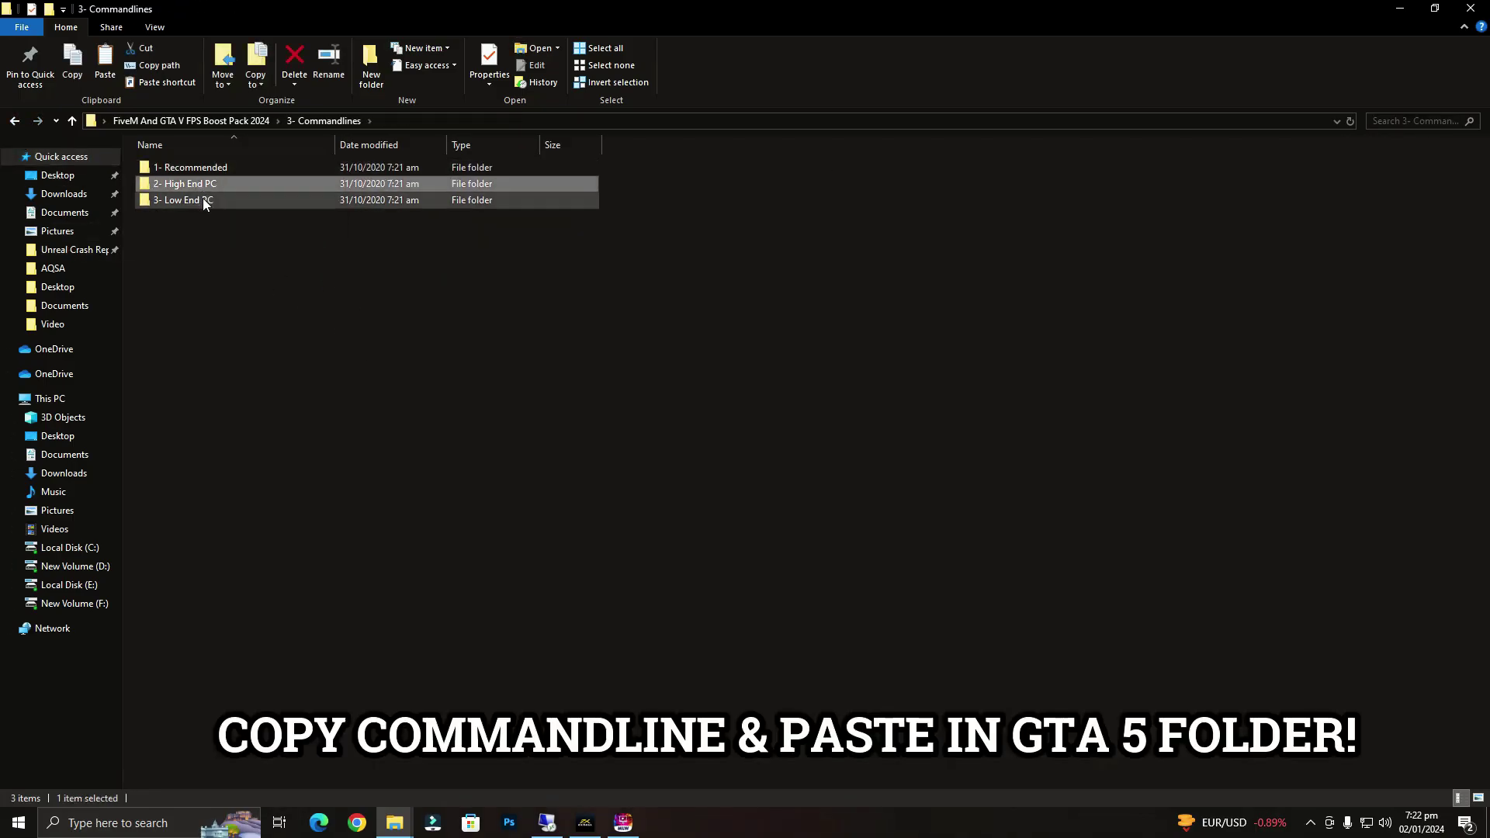
pyautogui.click(245, 215)
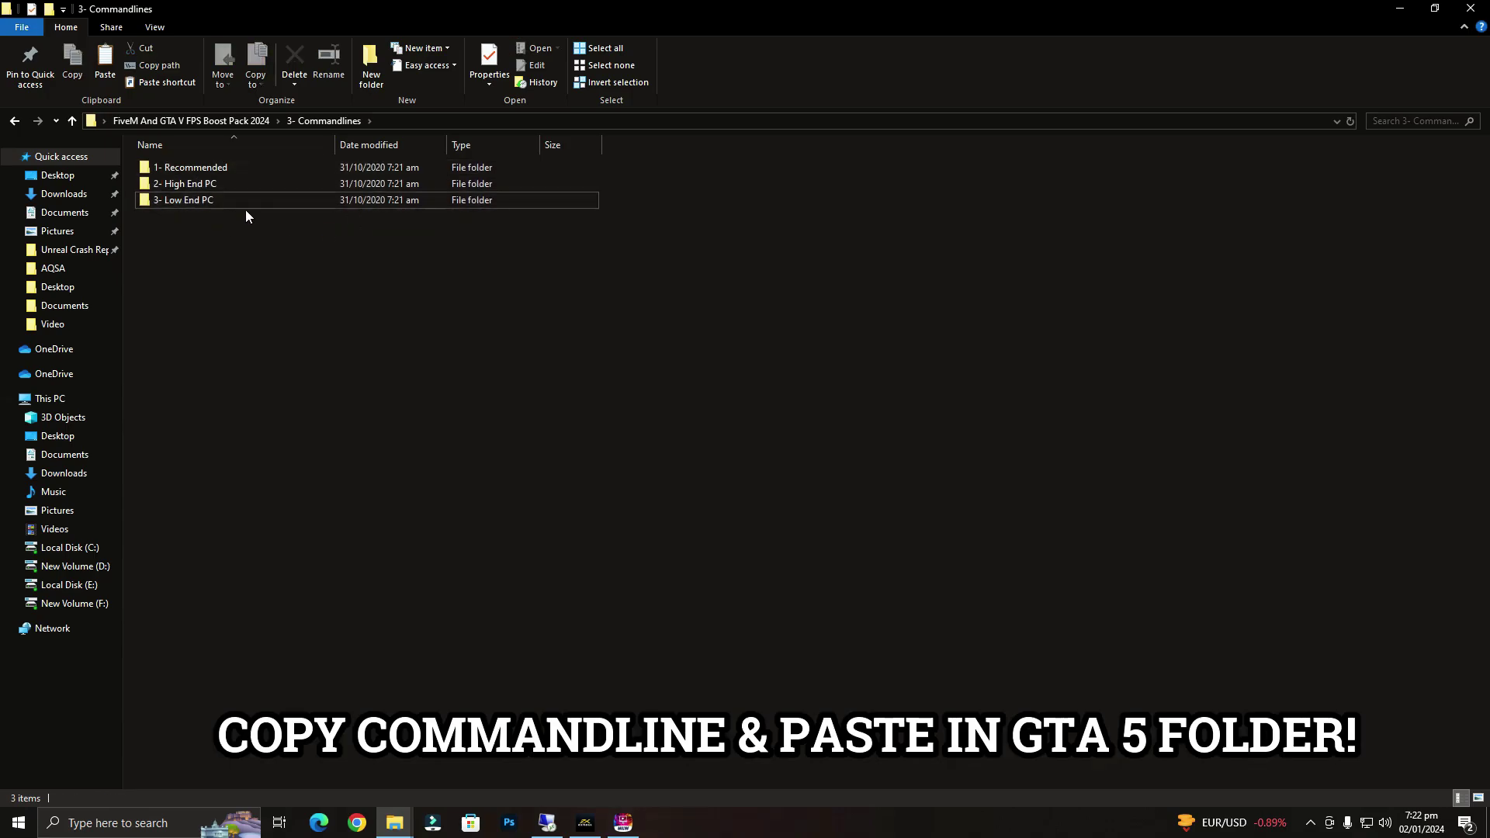
pyautogui.doubleClick(207, 168)
pyautogui.click(184, 168)
pyautogui.rightClick(183, 167)
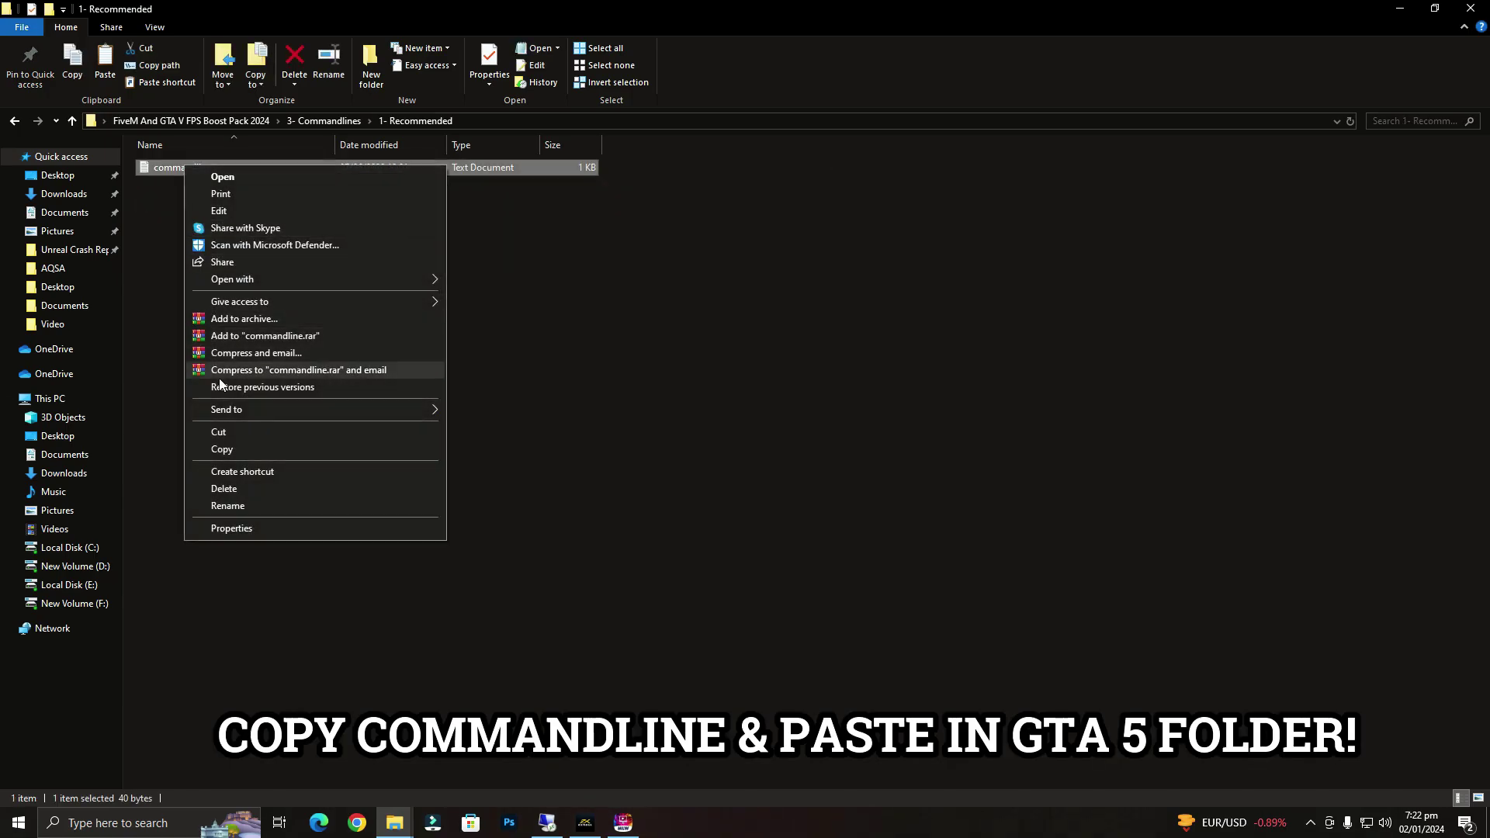
pyautogui.click(243, 453)
pyautogui.click(1469, 8)
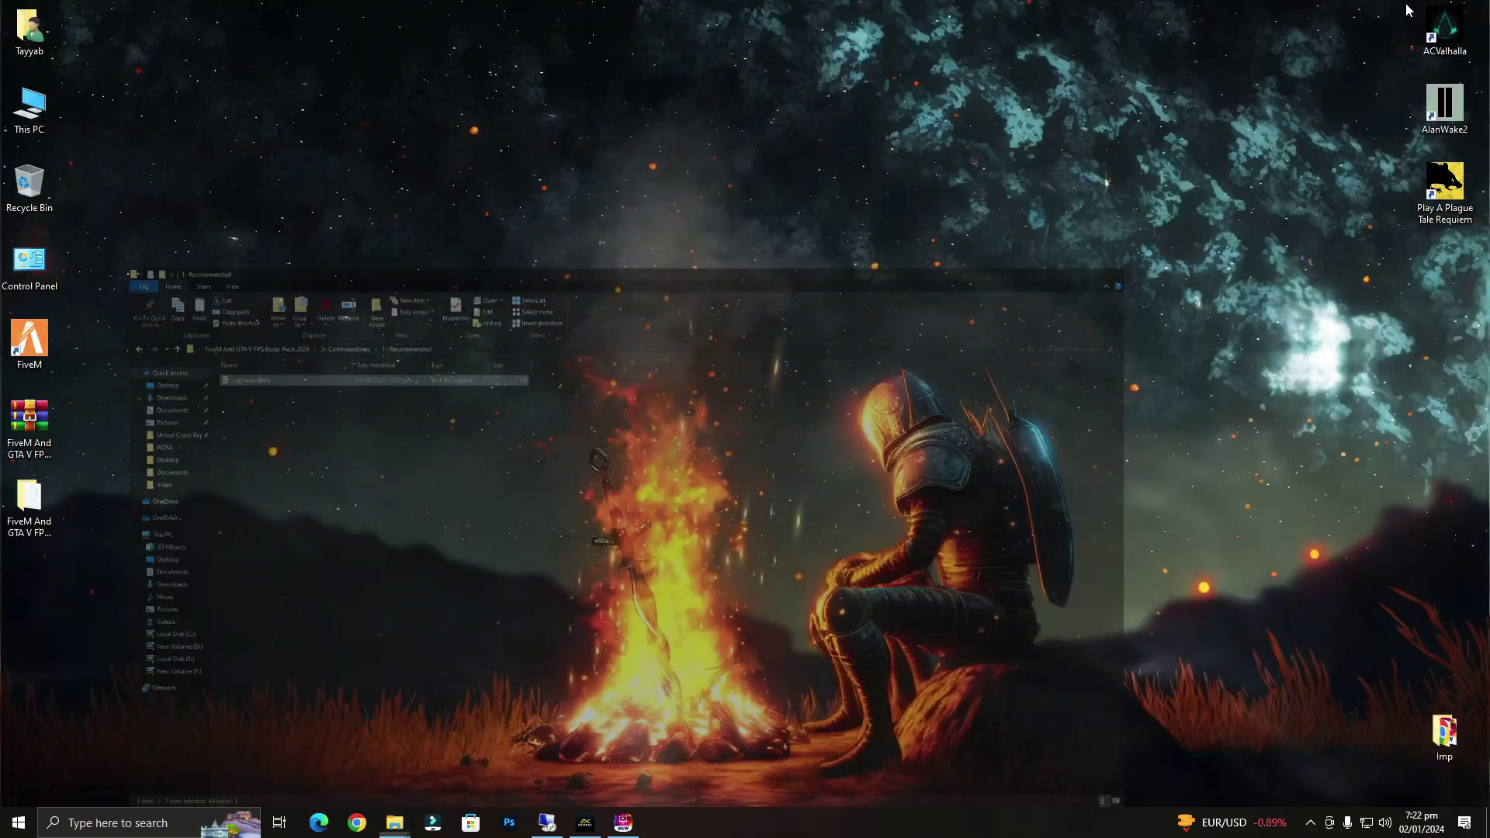
# Paste the commandline file into the GTAV folder on New Volume (D:), replacing the existing file, and close the window.
pyautogui.doubleClick(30, 107)
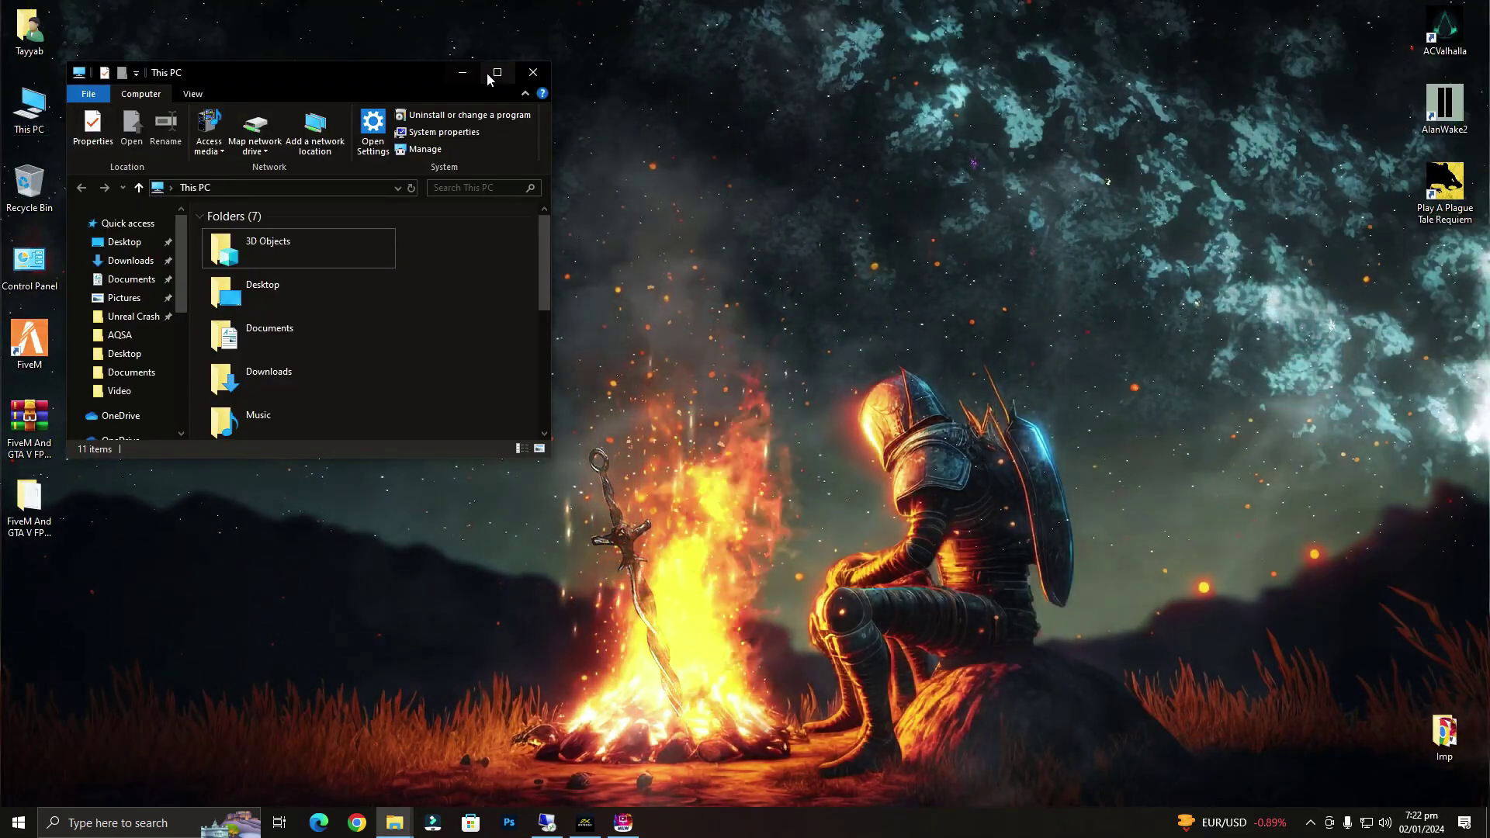
pyautogui.click(498, 72)
pyautogui.doubleClick(463, 290)
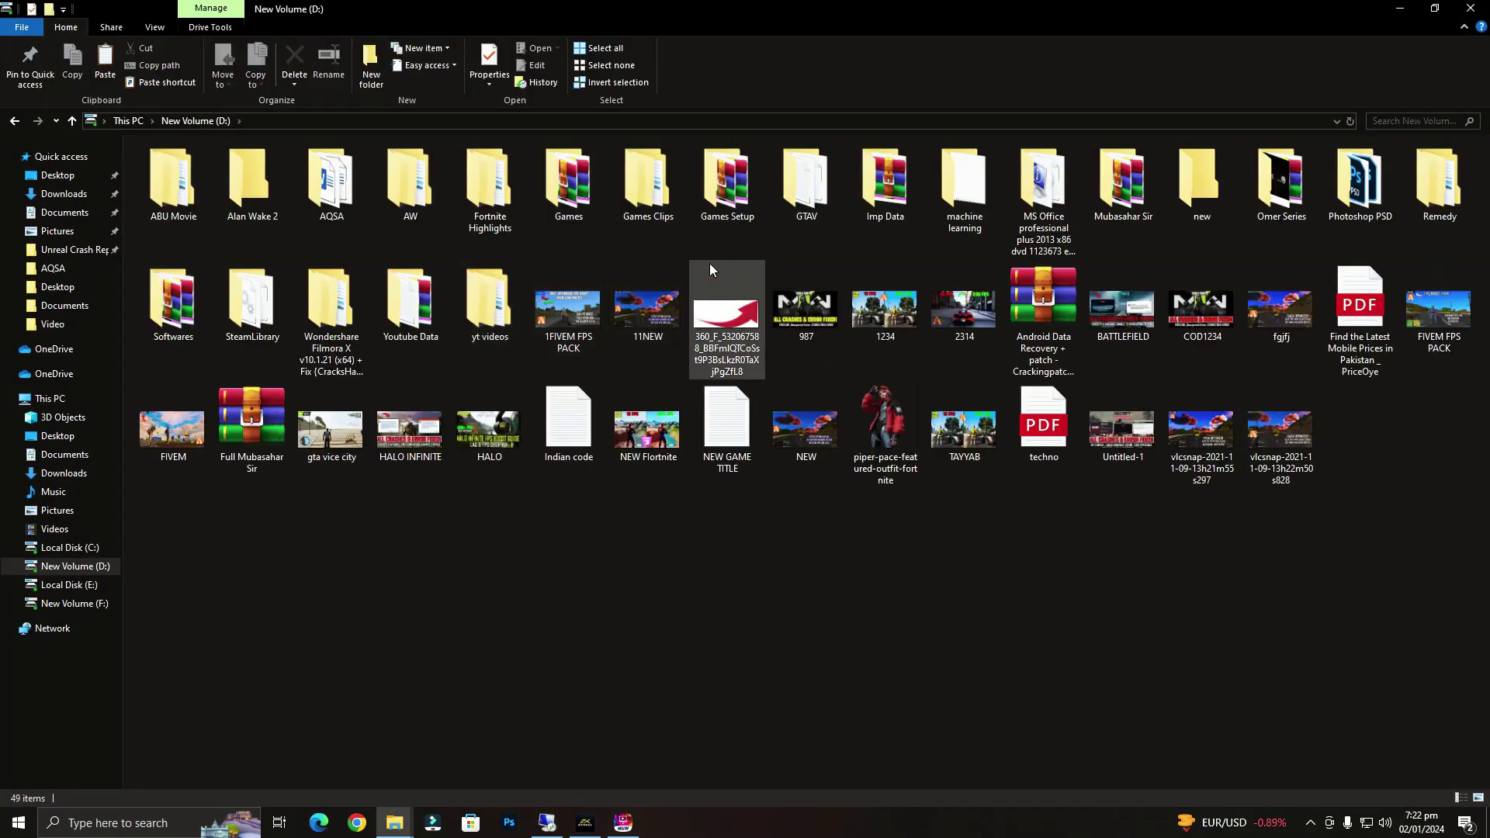
pyautogui.doubleClick(830, 180)
pyautogui.rightClick(759, 225)
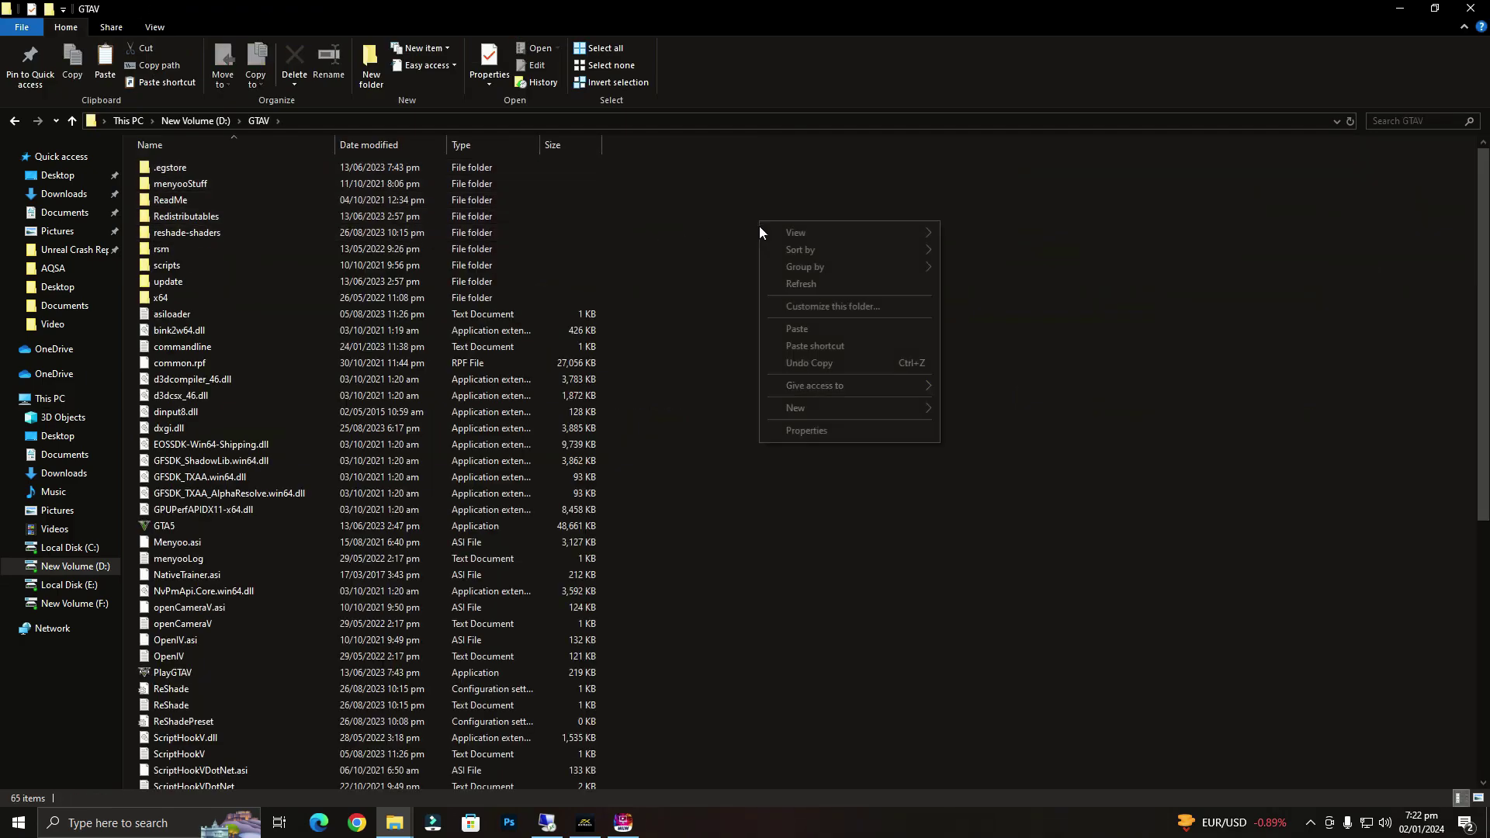
pyautogui.click(803, 328)
pyautogui.click(743, 305)
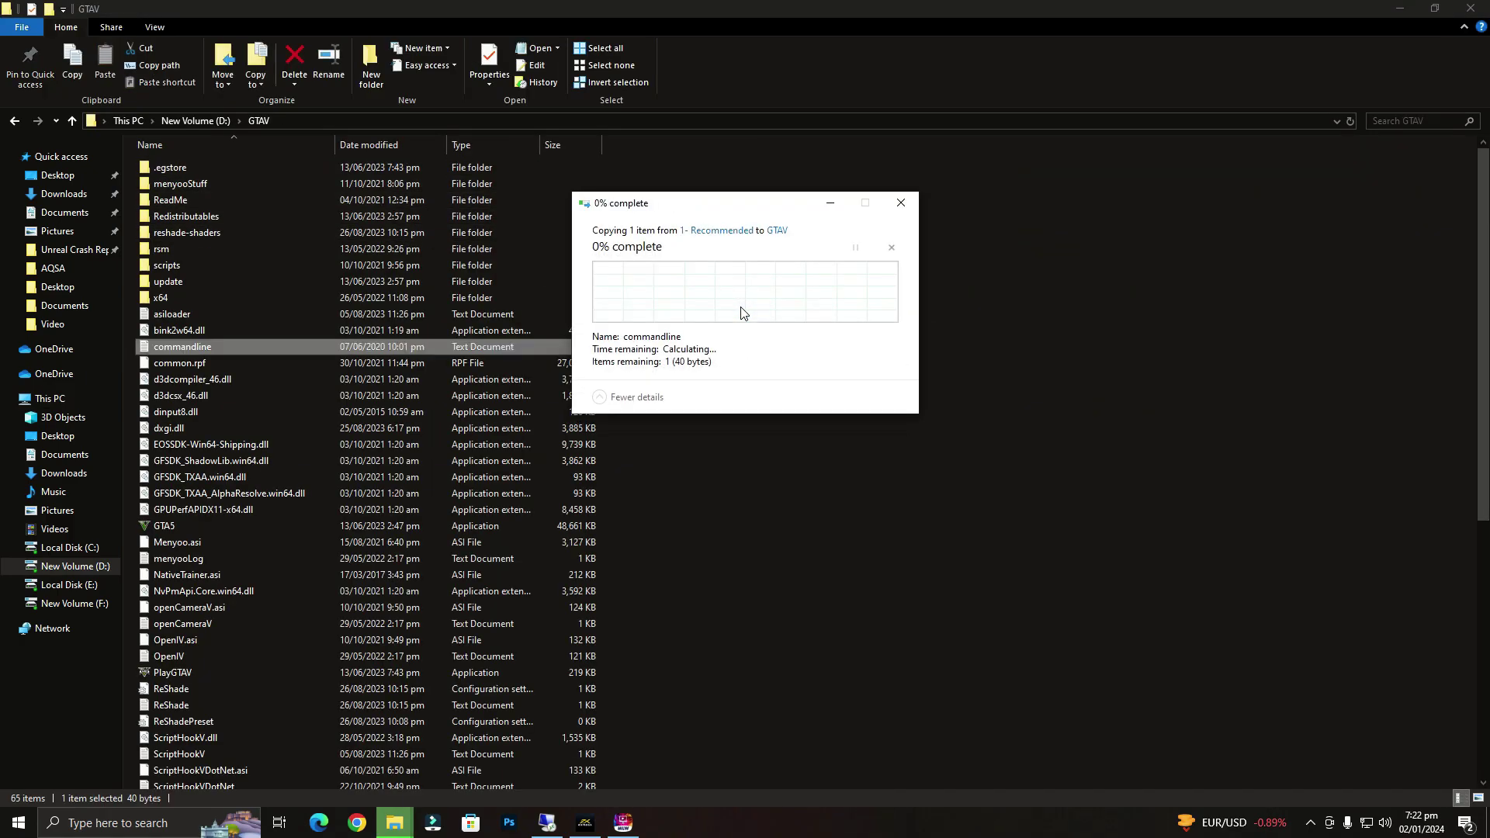
pyautogui.click(1083, 300)
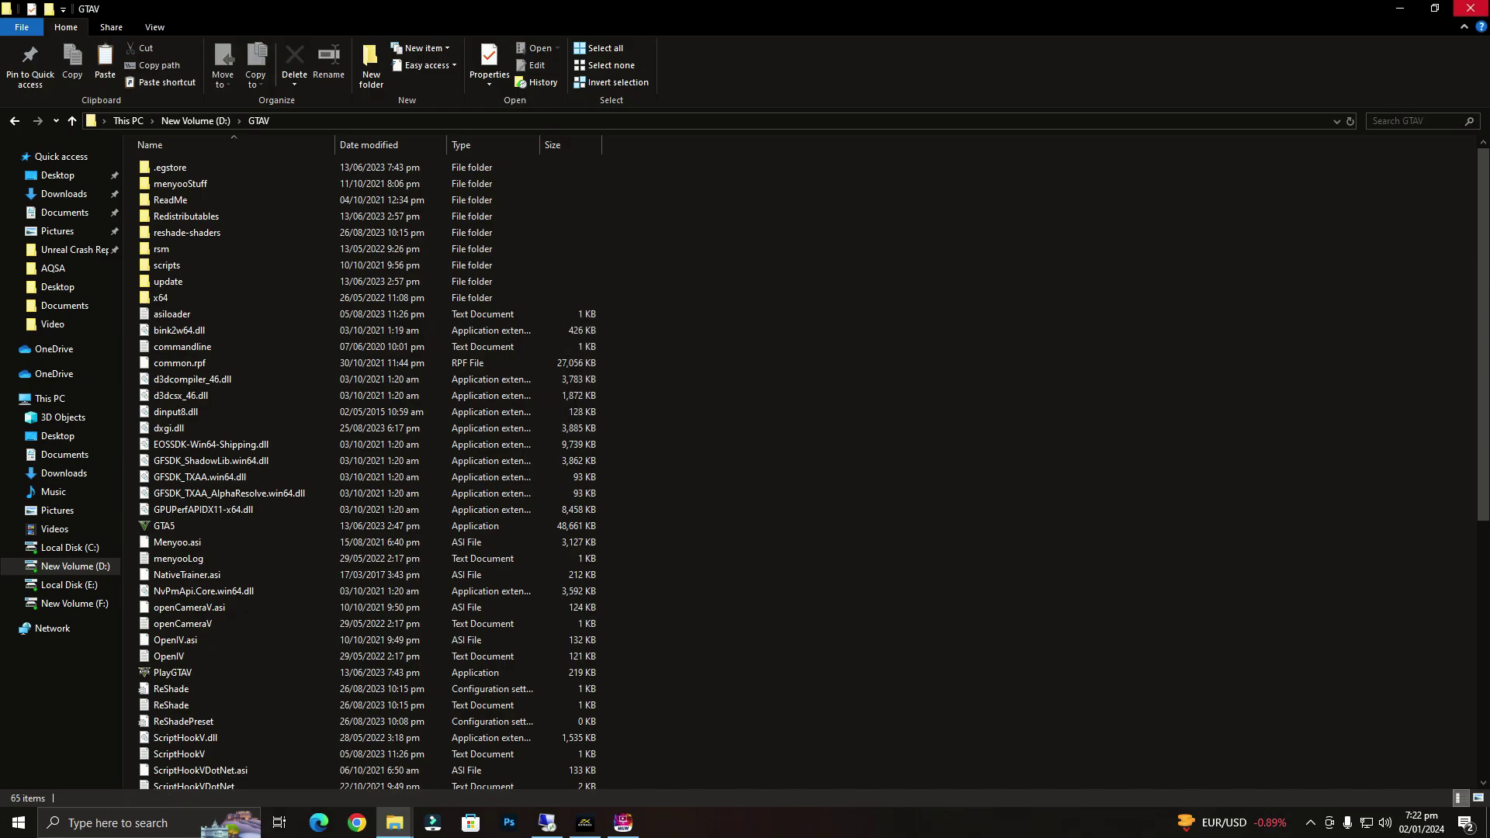
pyautogui.click(1470, 9)
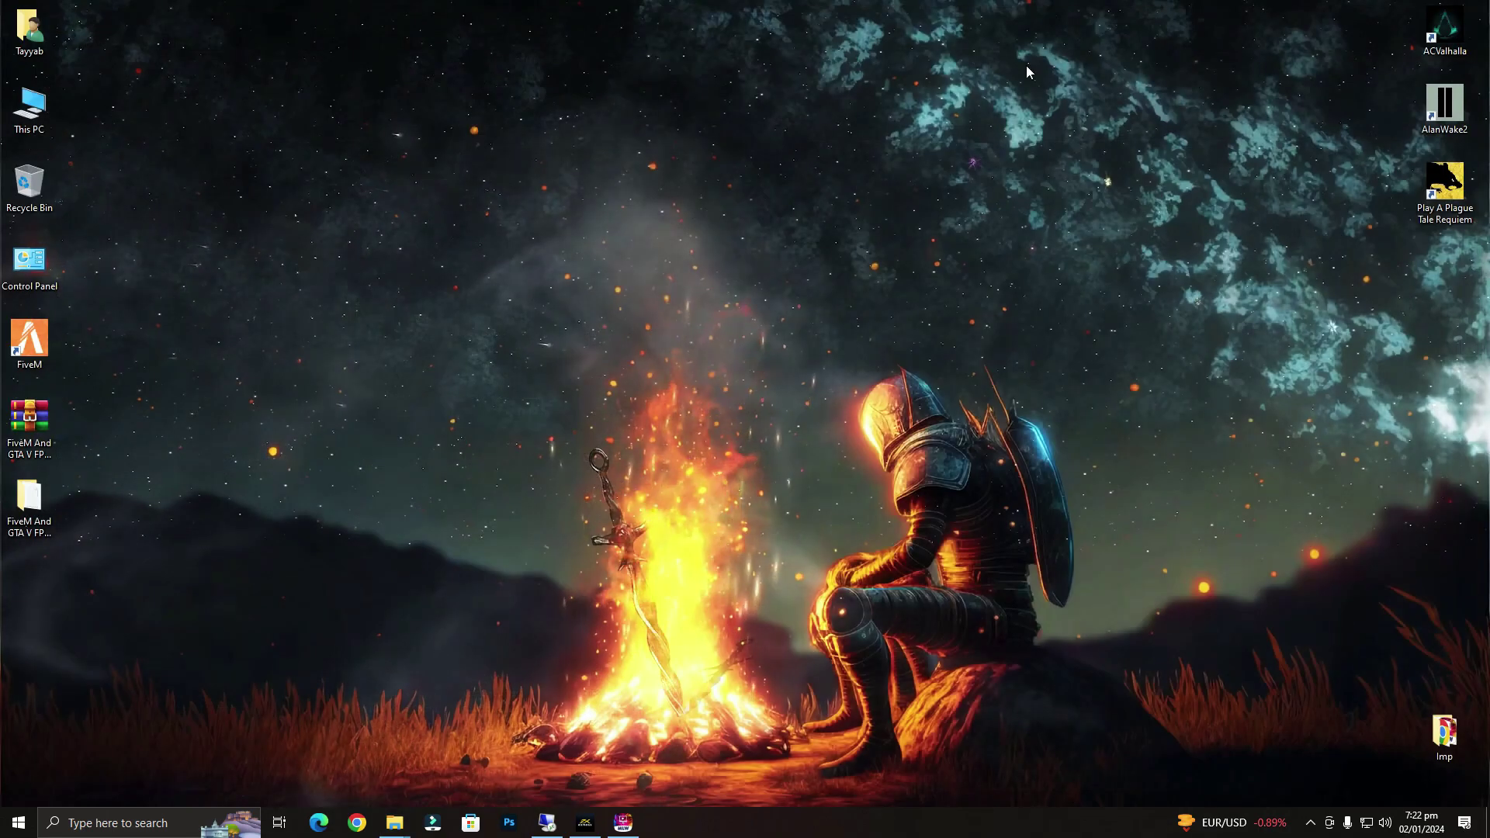
# Merge GTA5HighPriority from the boost pack's "4- GTA V Process priority" folder into the registry, allowing the changes.
pyautogui.doubleClick(6, 514)
pyautogui.click(226, 217)
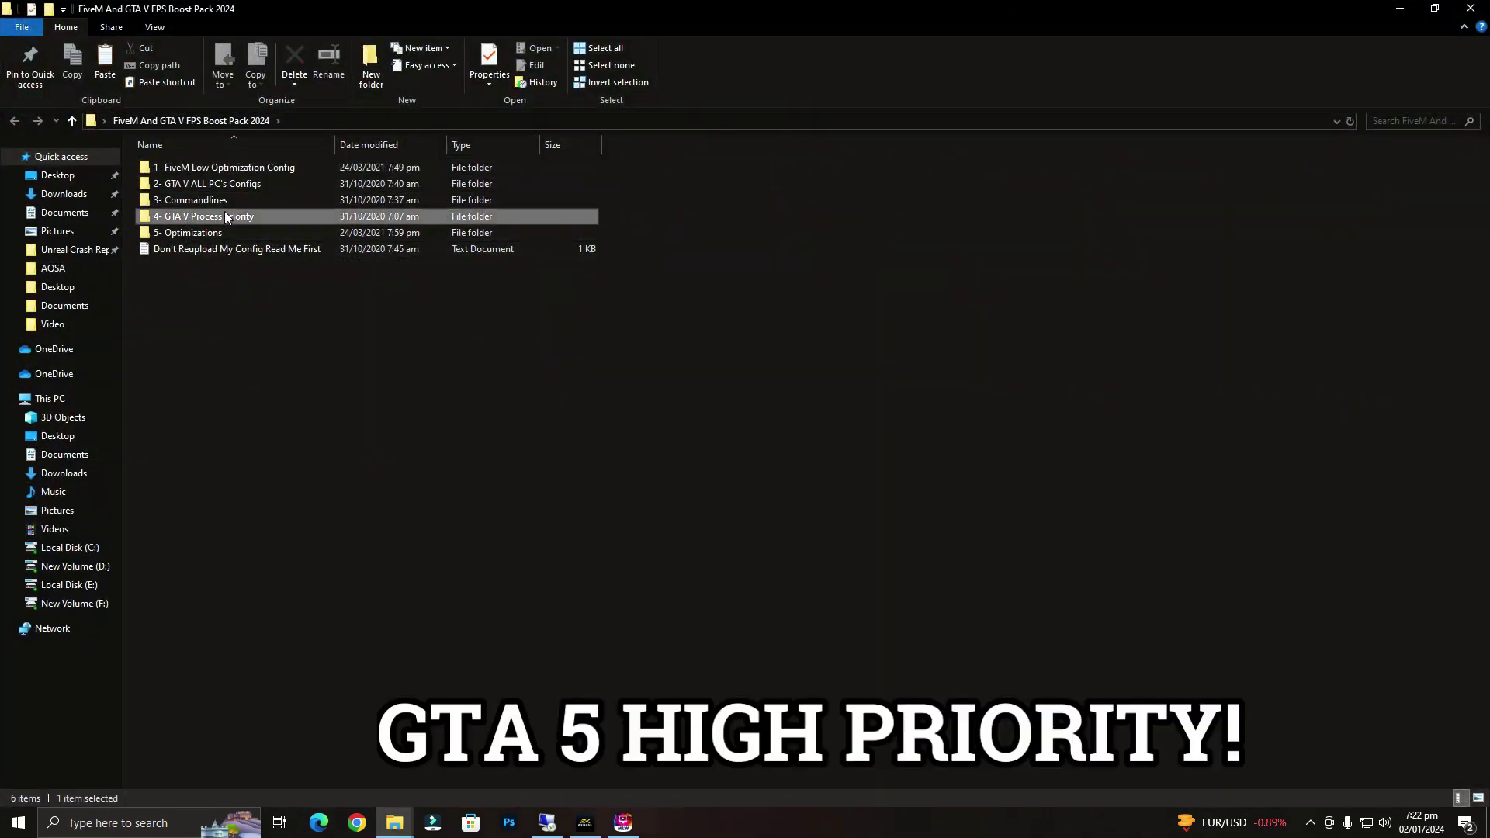
pyautogui.doubleClick(226, 217)
pyautogui.click(286, 163)
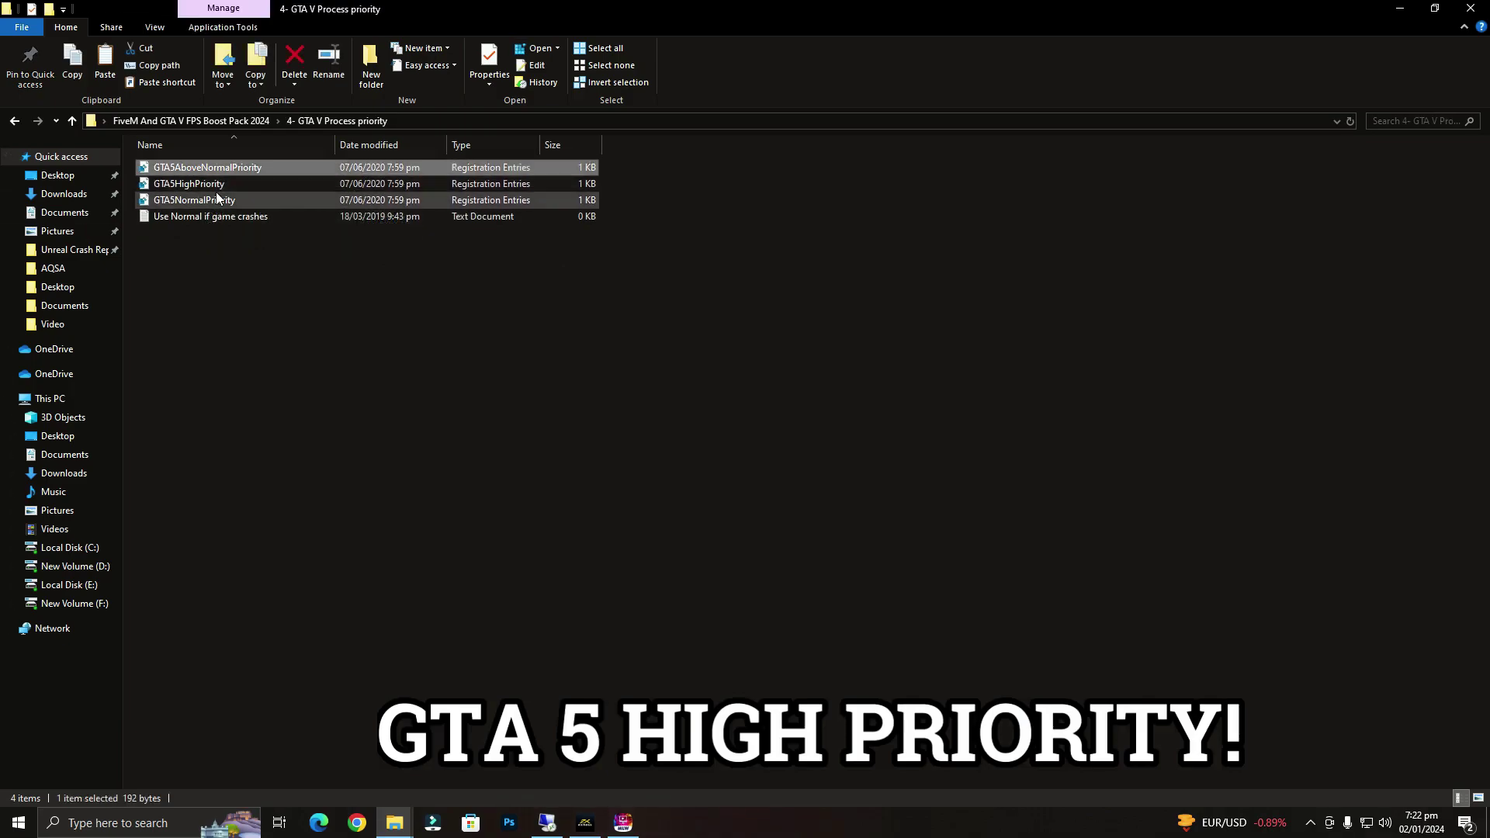
pyautogui.rightClick(203, 186)
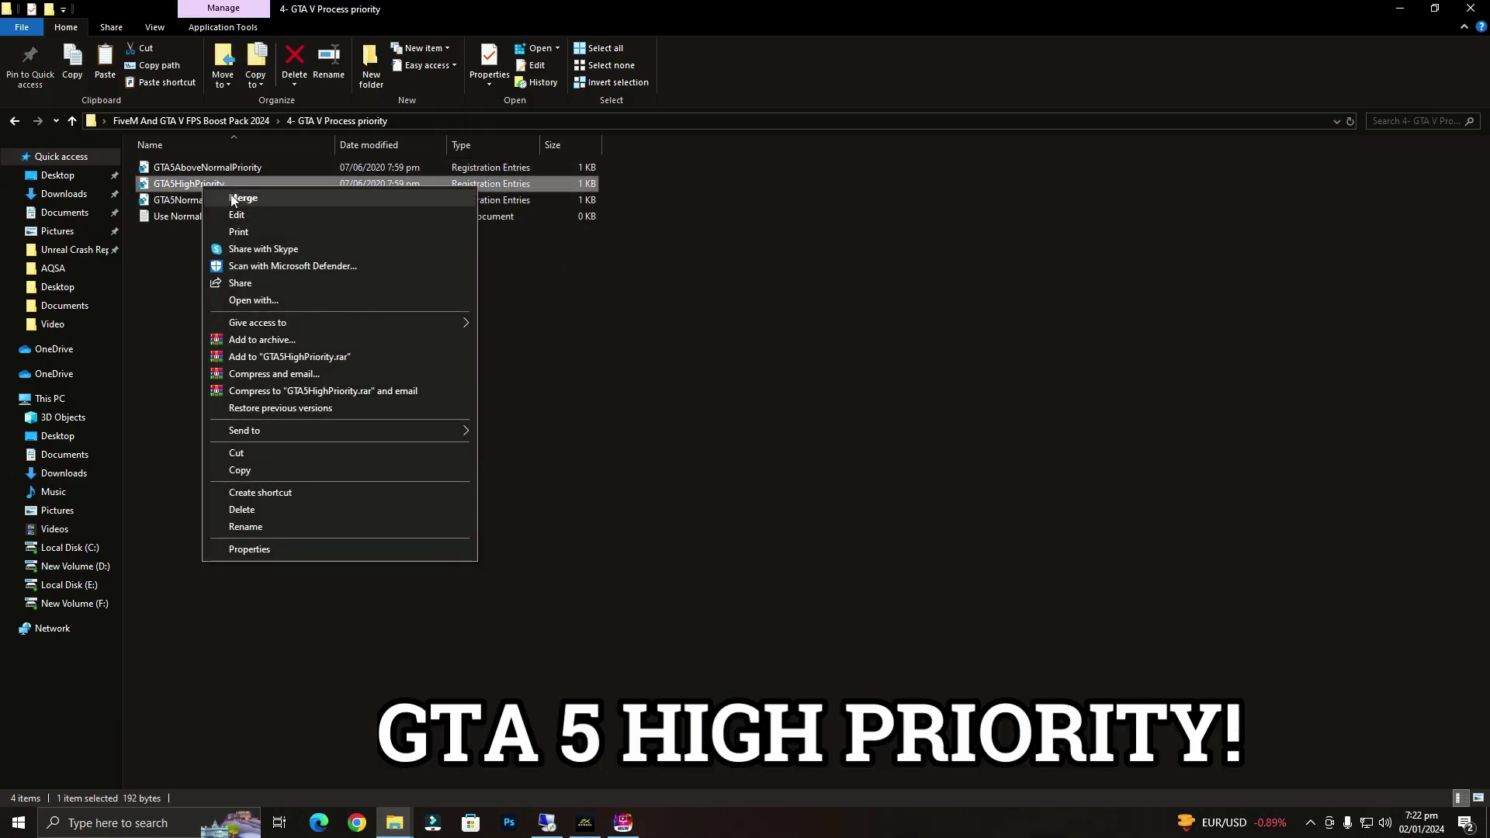
pyautogui.click(233, 199)
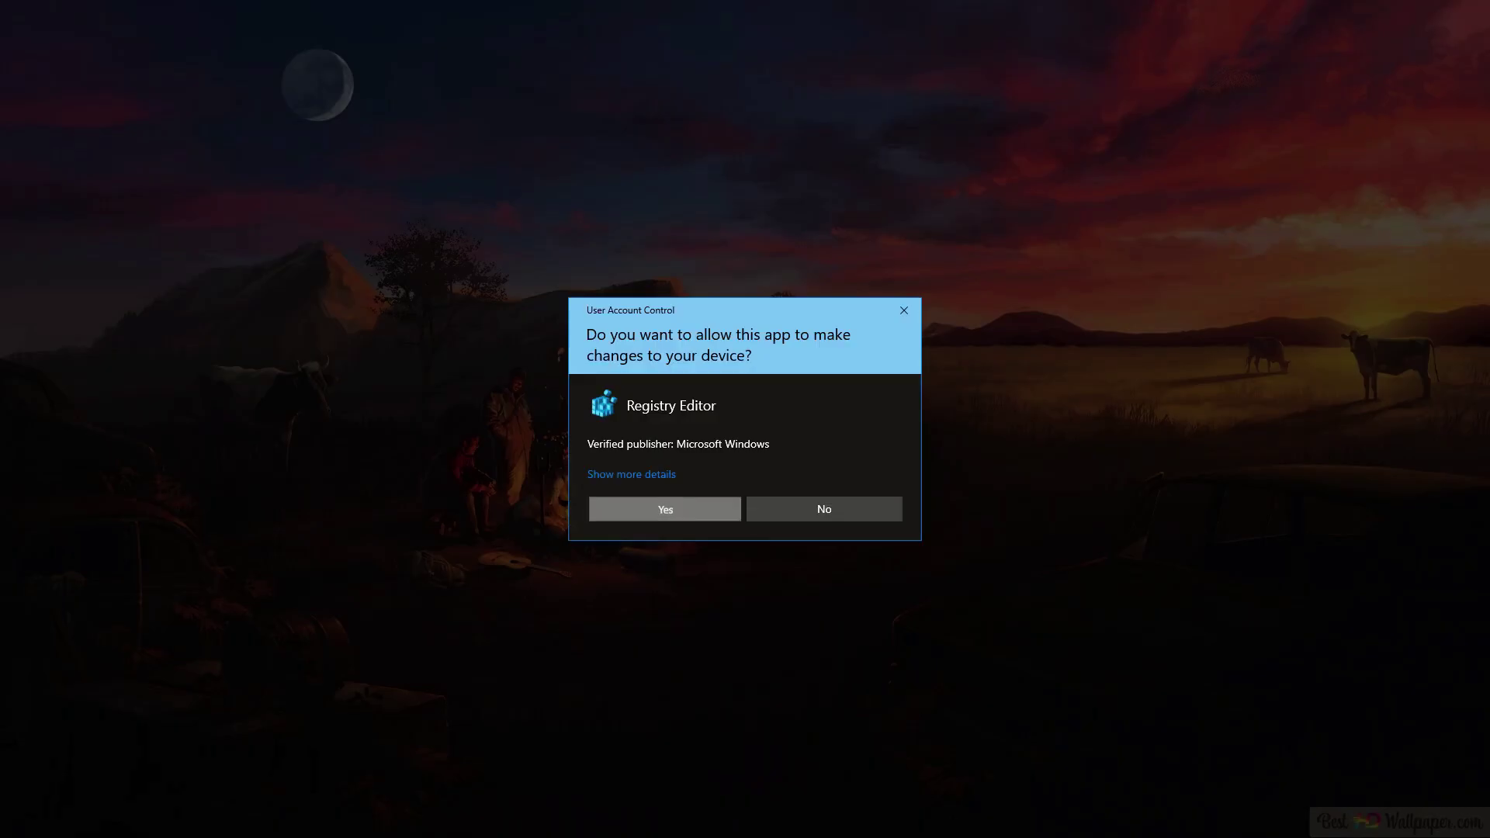
pyautogui.click(665, 509)
pyautogui.click(856, 433)
pyautogui.click(924, 420)
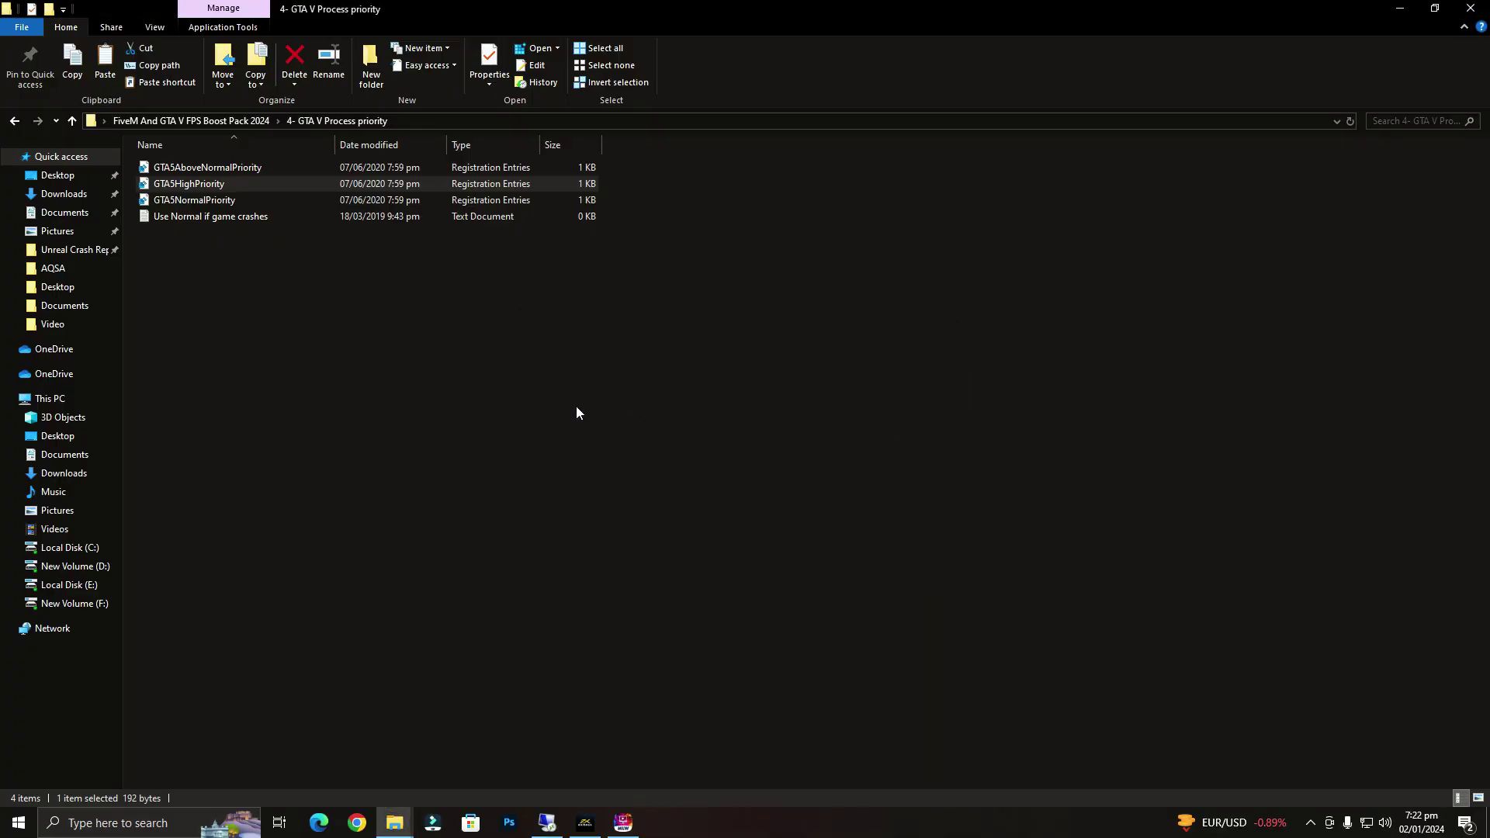
pyautogui.click(576, 408)
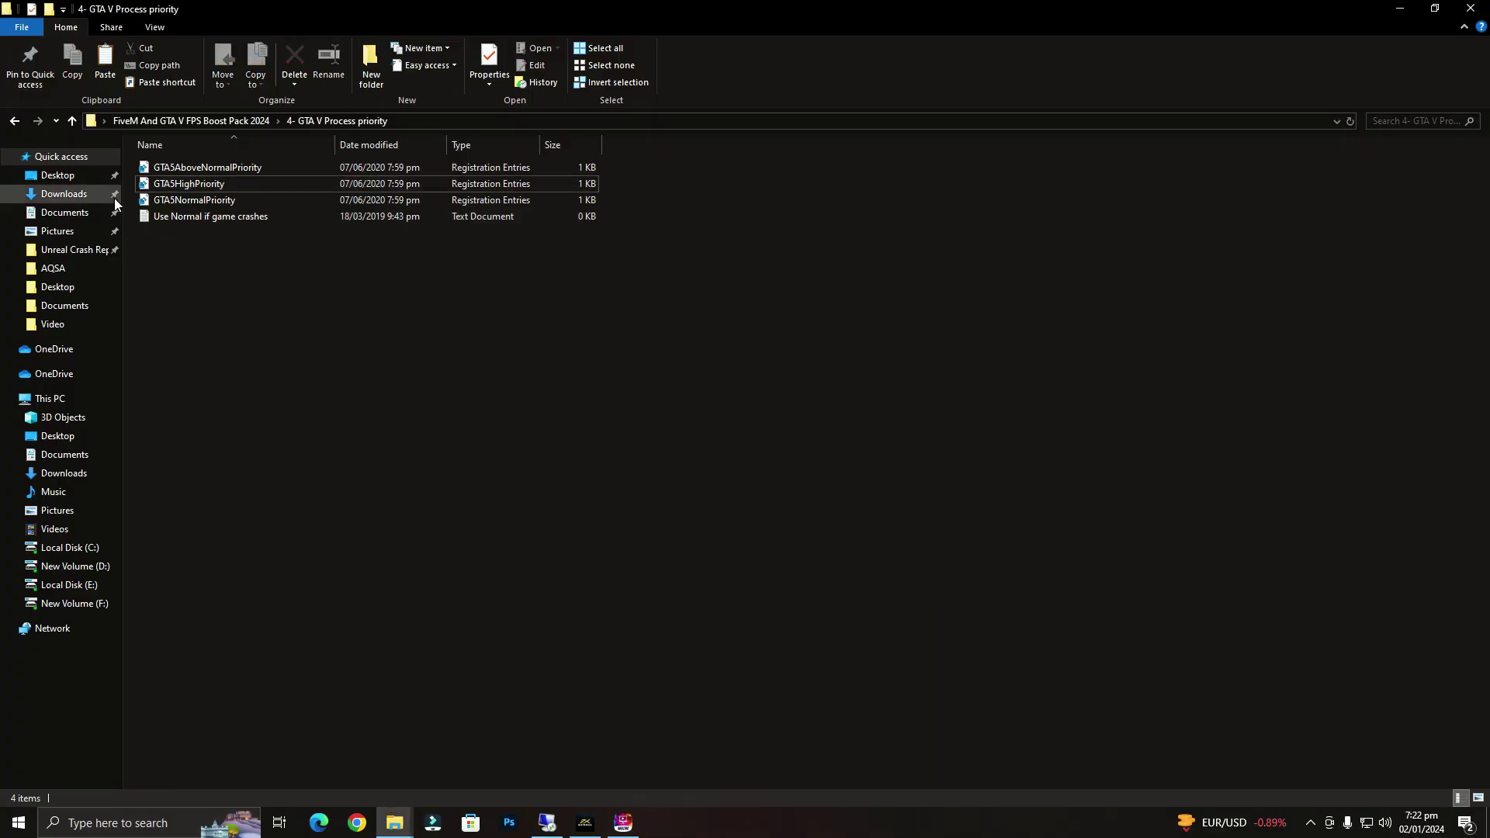
# Open the Disabling HPET text file from the boost pack's "5- Optimizations" > "High CPU Usage Fix" folder.
pyautogui.click(17, 121)
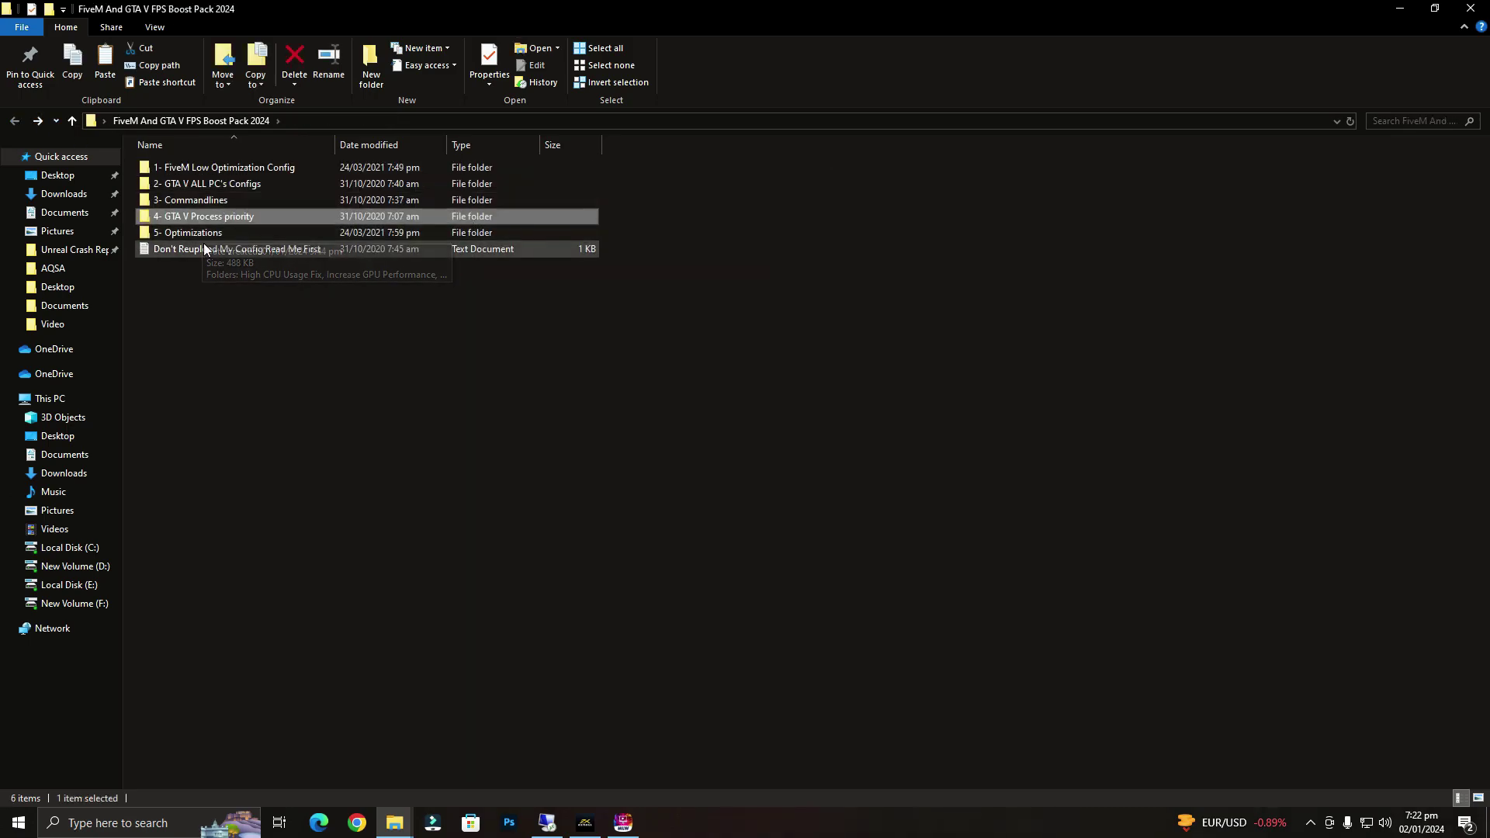
pyautogui.doubleClick(183, 232)
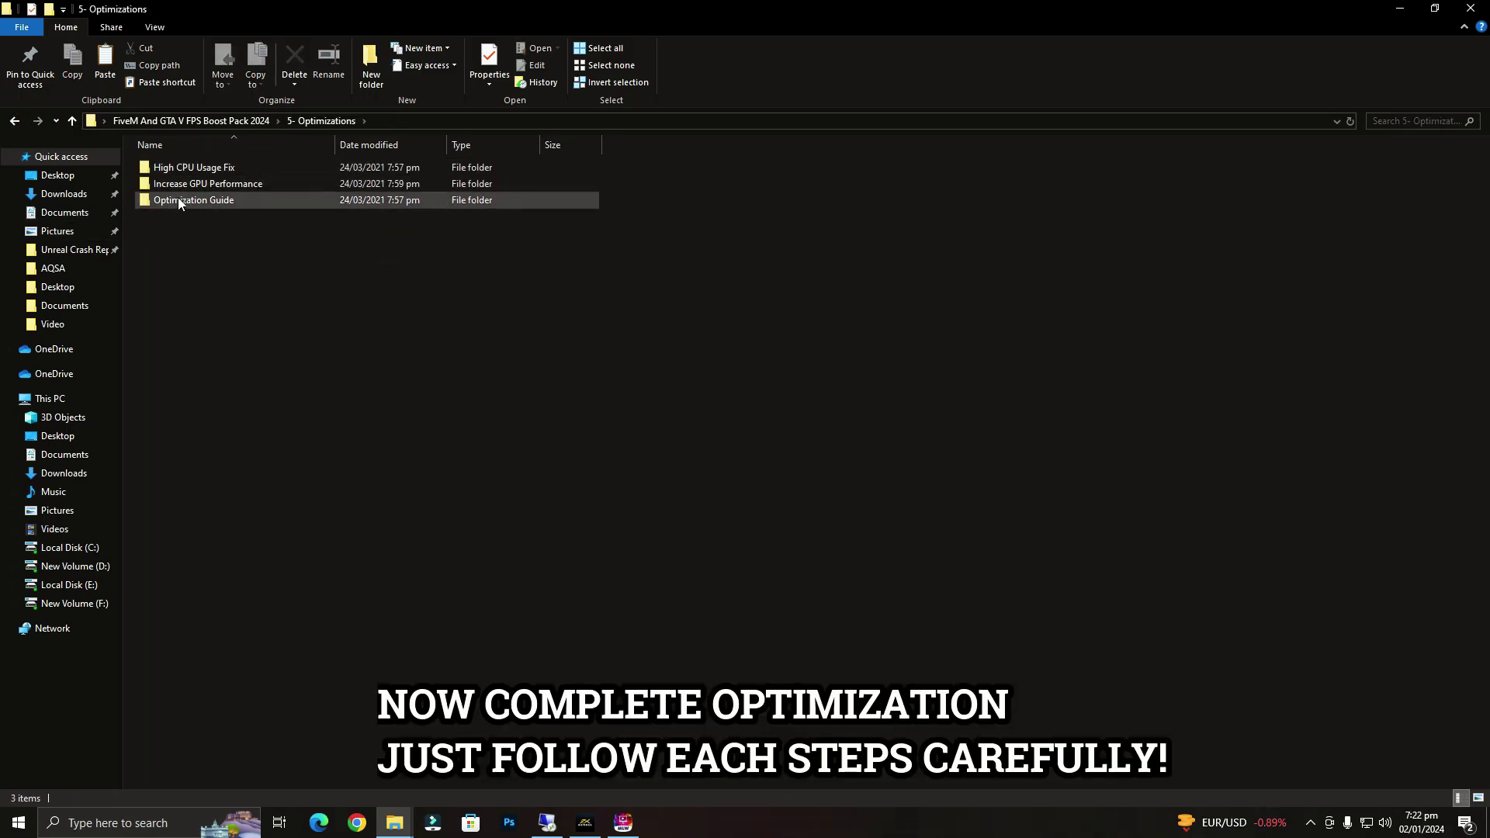
pyautogui.click(217, 202)
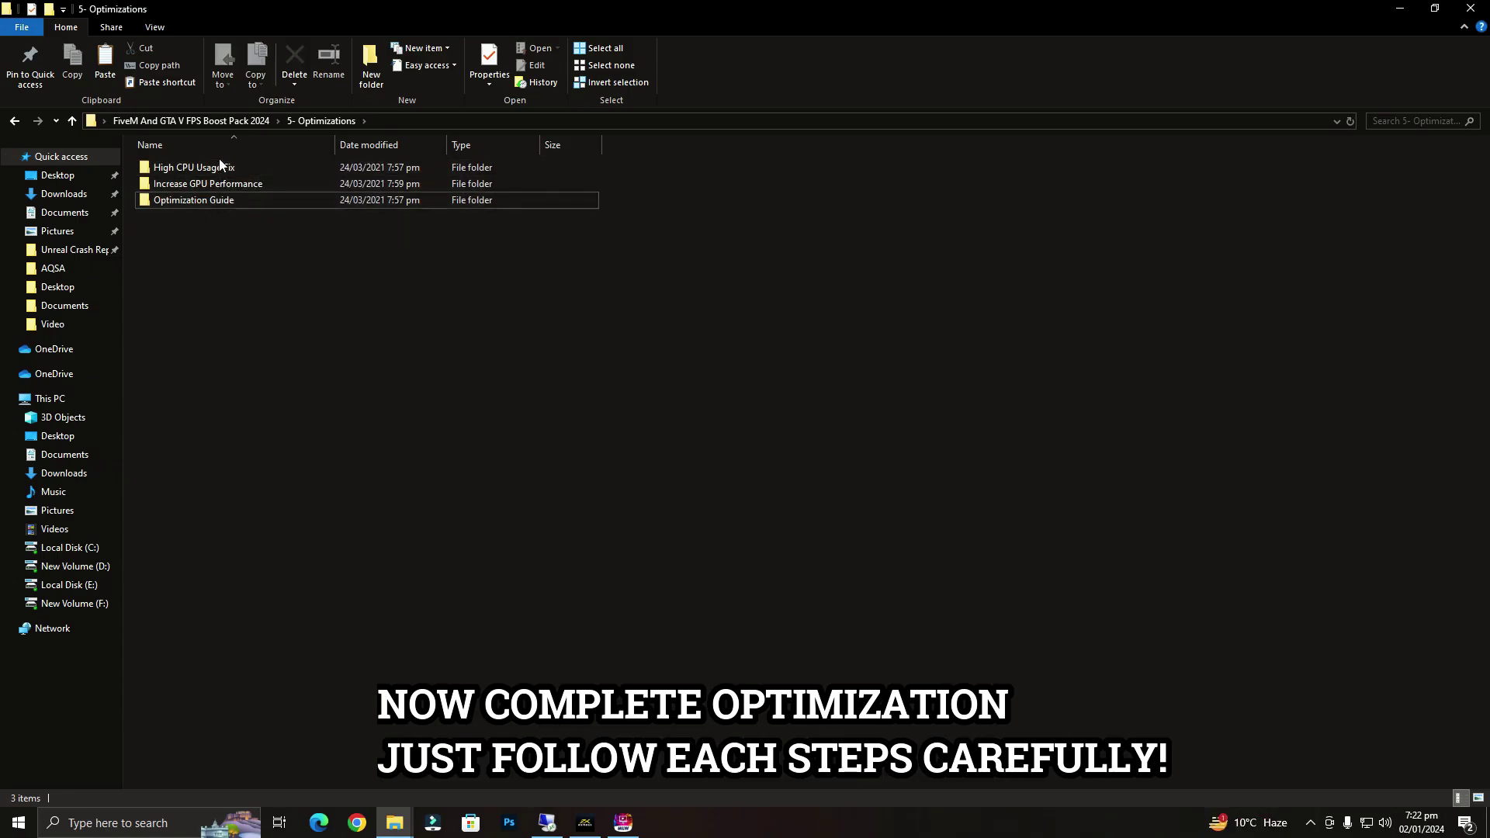
pyautogui.doubleClick(217, 167)
pyautogui.click(197, 171)
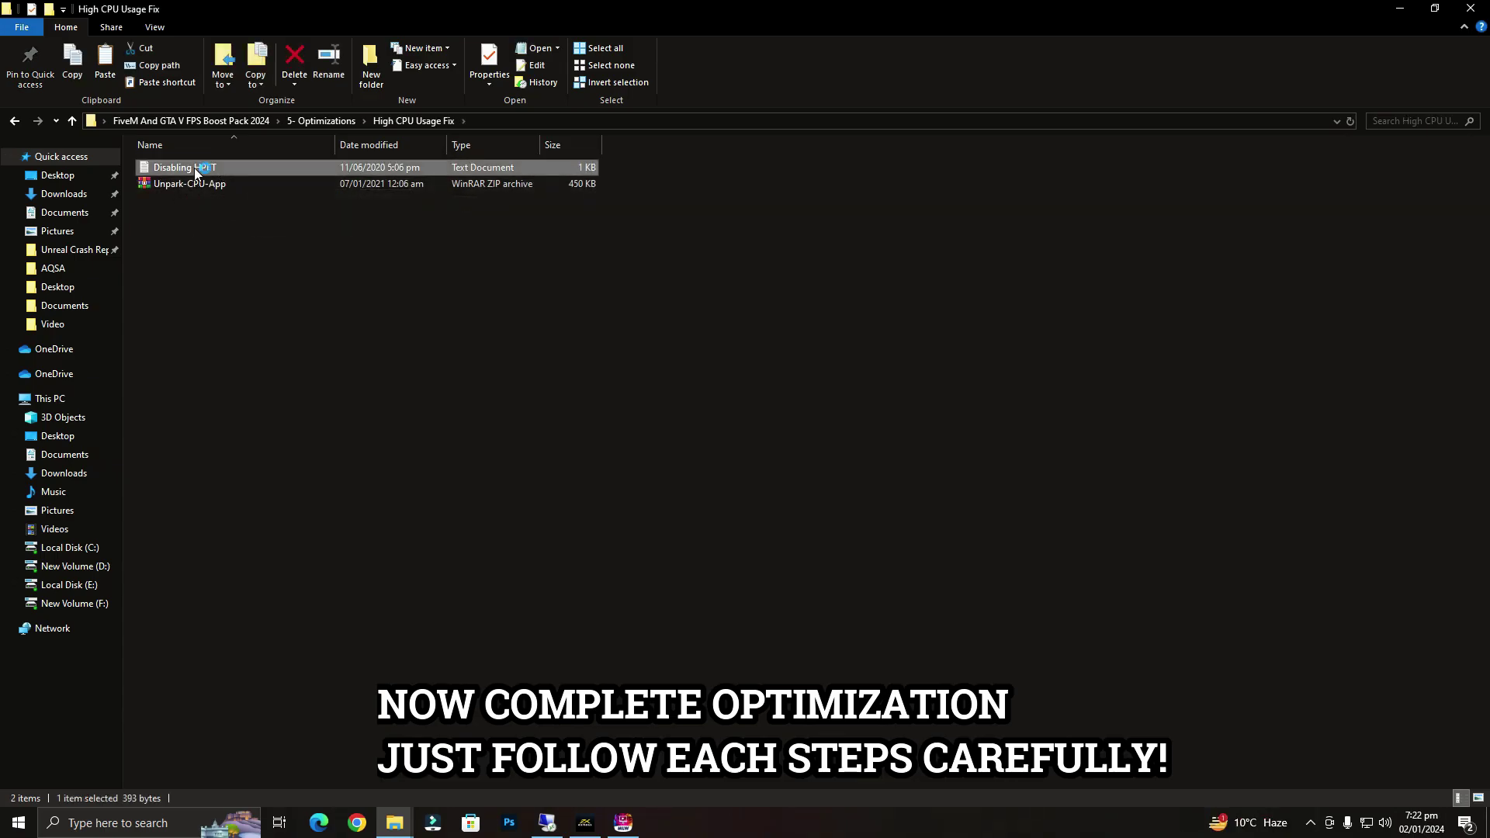
pyautogui.doubleClick(196, 170)
pyautogui.click(636, 451)
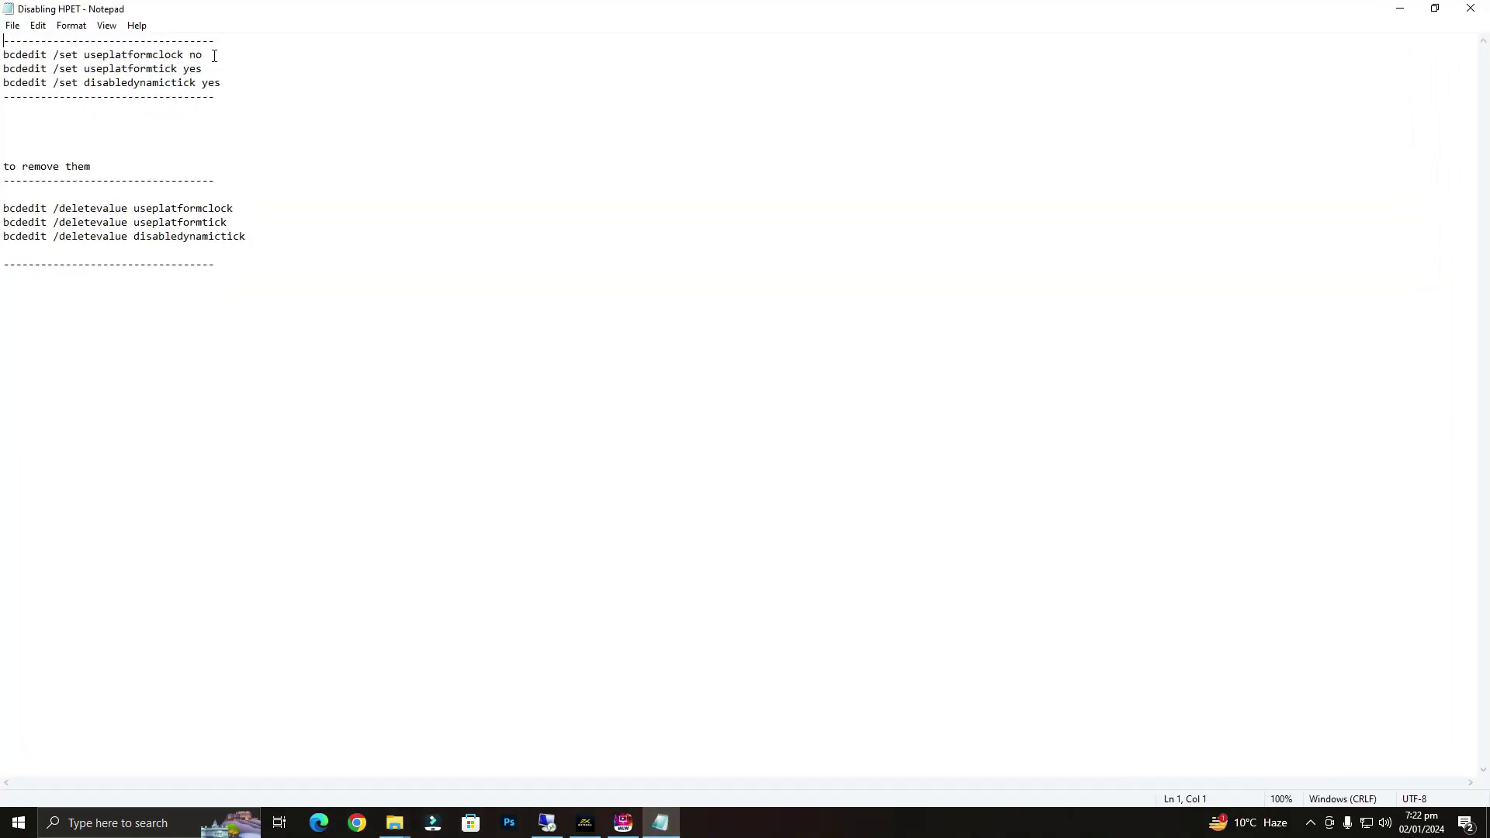
# Search for Command Prompt, run it as administrator, and move its window clear of the HPET commands.
pyautogui.click(48, 823)
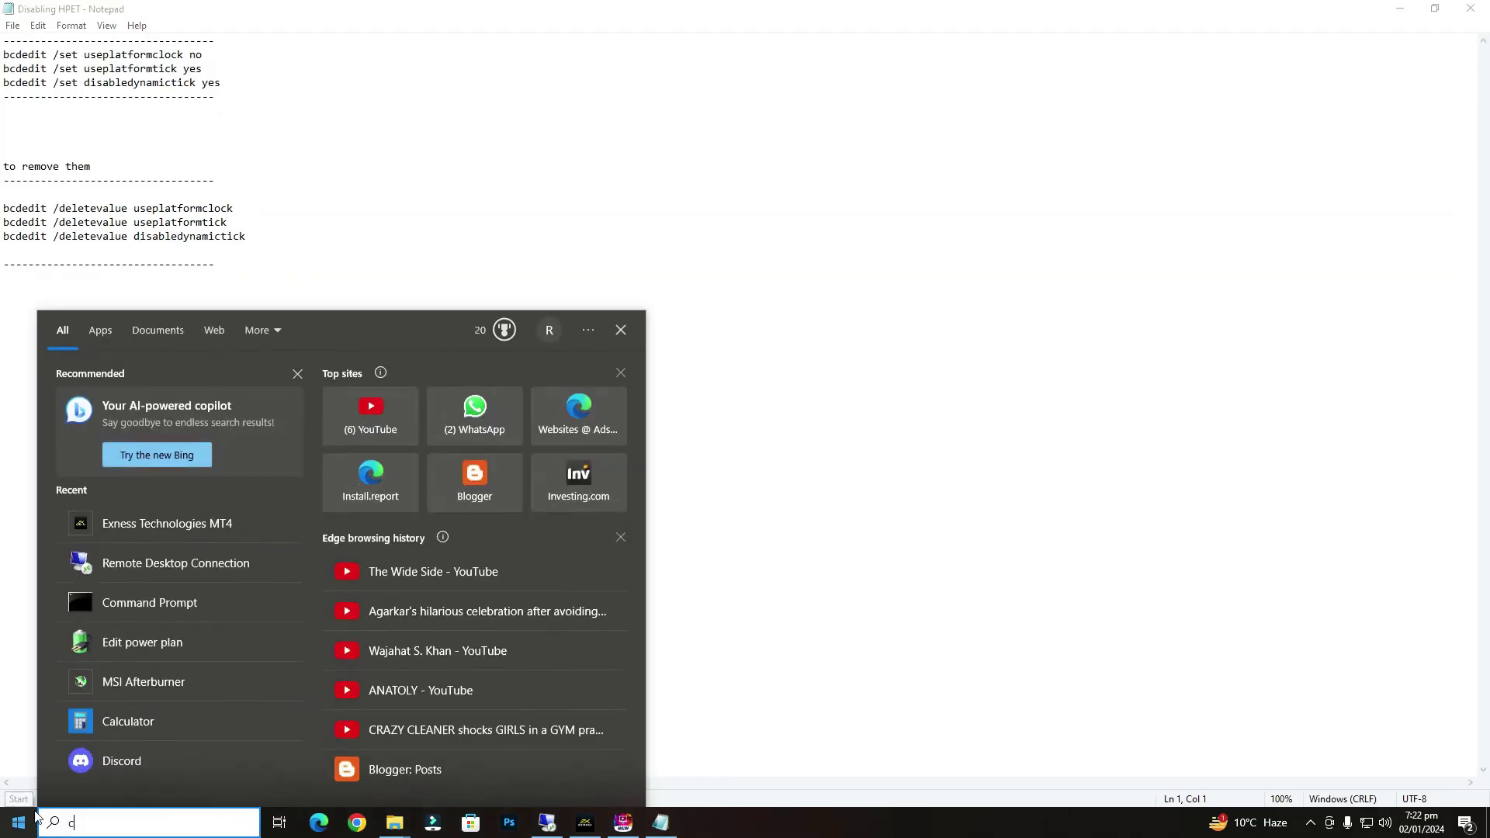
pyautogui.write('command')
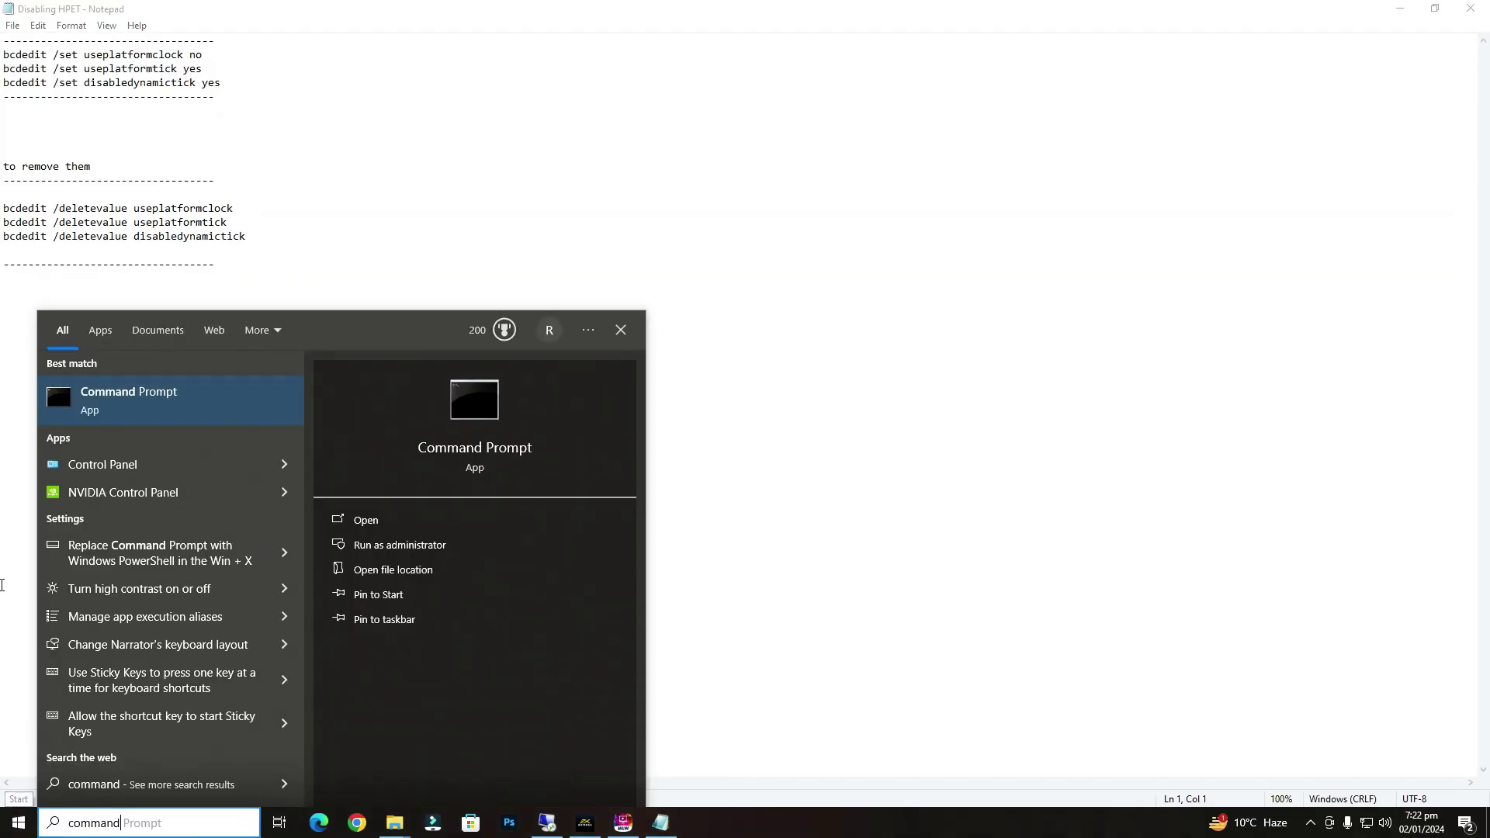
pyautogui.rightClick(179, 388)
pyautogui.click(225, 391)
pyautogui.click(665, 509)
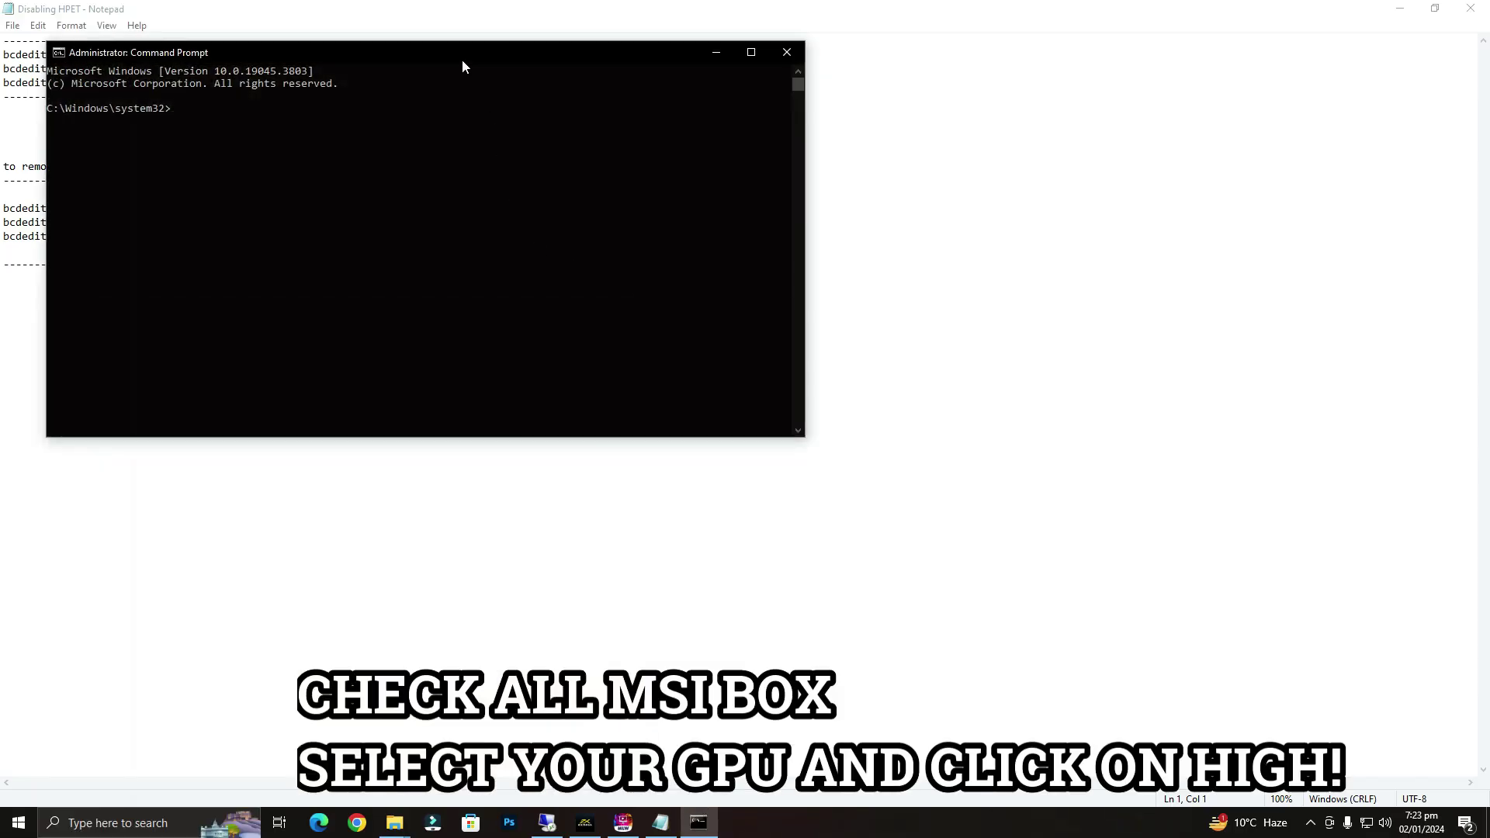
pyautogui.moveTo(462, 59); pyautogui.dragTo(869, 343)
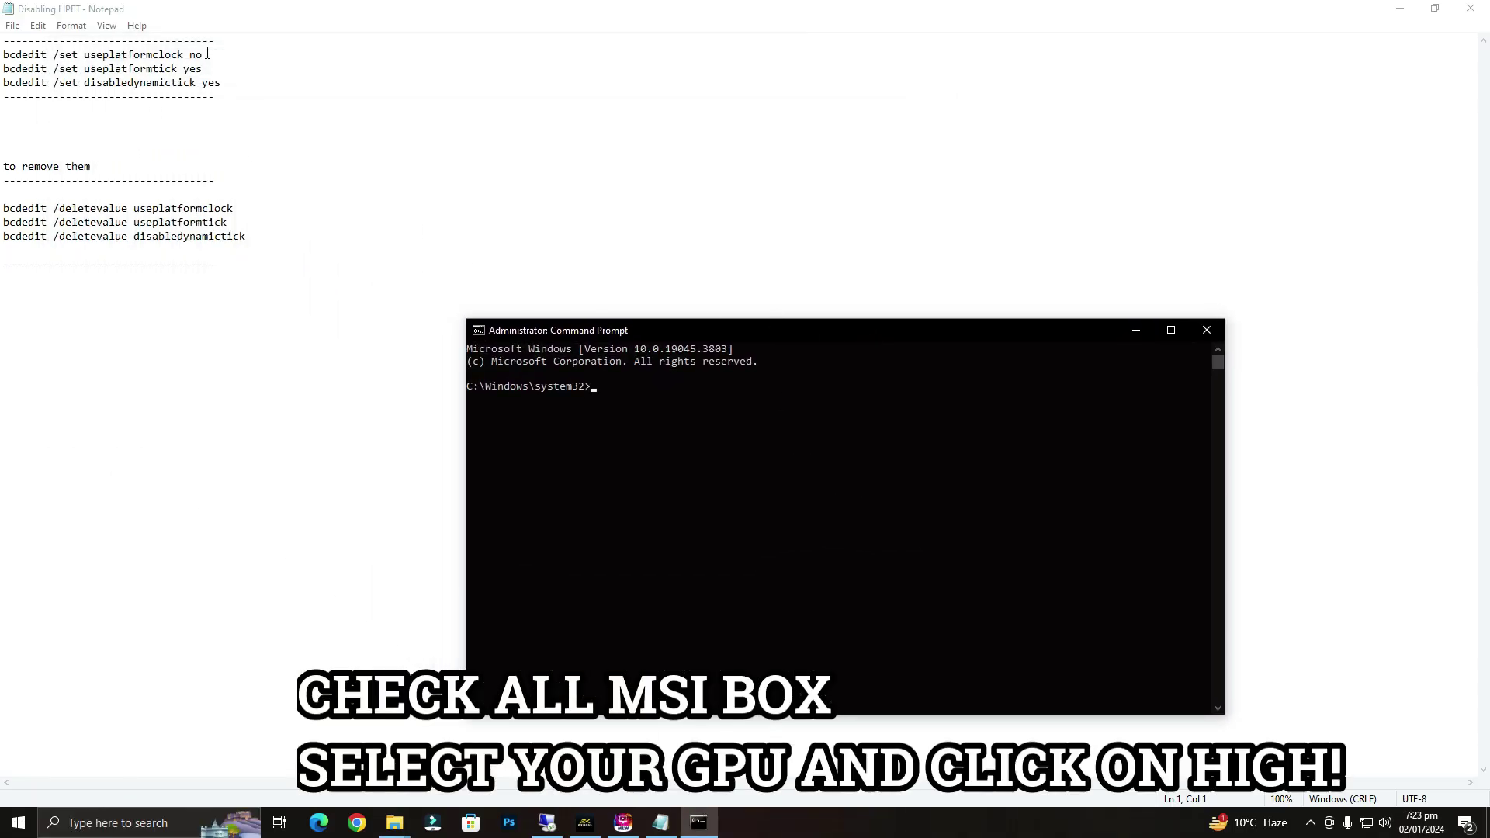
# Copy the command "bcdedit /set useplatformclock no" from the Disabling HPET file and run it in Command Prompt.
pyautogui.moveTo(207, 54); pyautogui.dragTo(69, 60)
pyautogui.rightClick(13, 55)
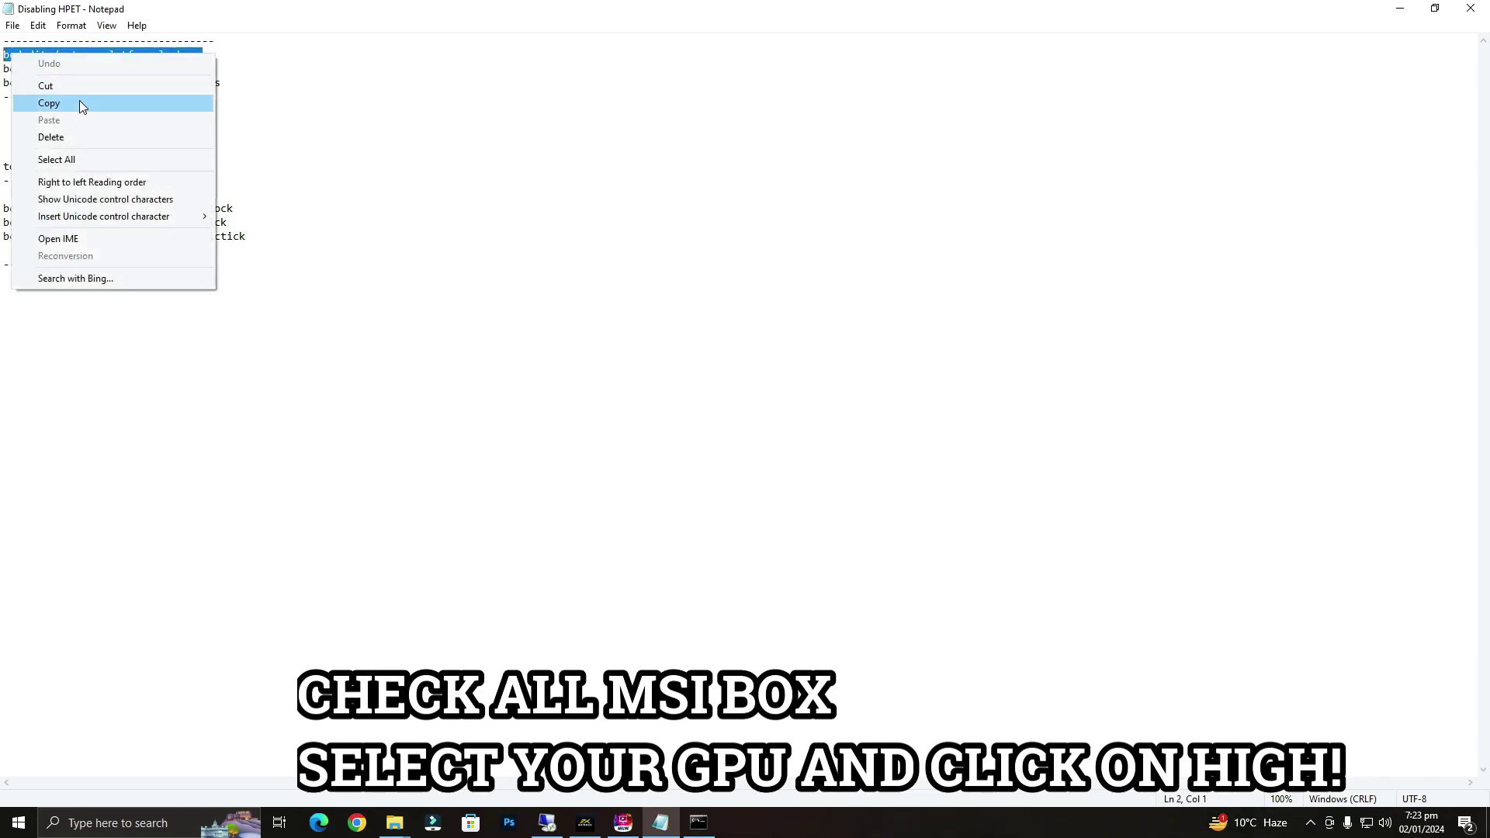
pyautogui.click(78, 103)
pyautogui.click(698, 822)
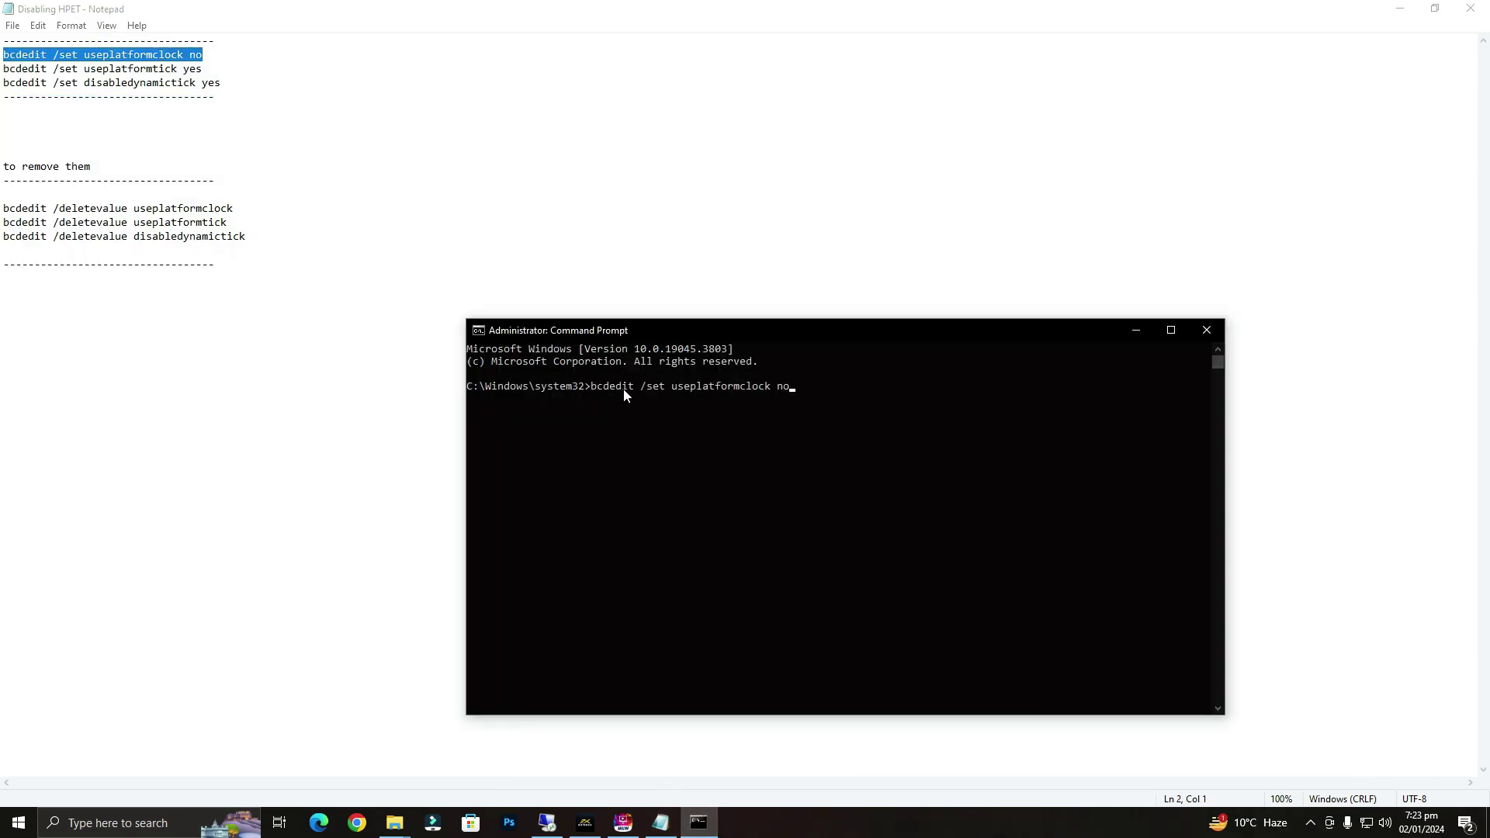
pyautogui.press('Return')
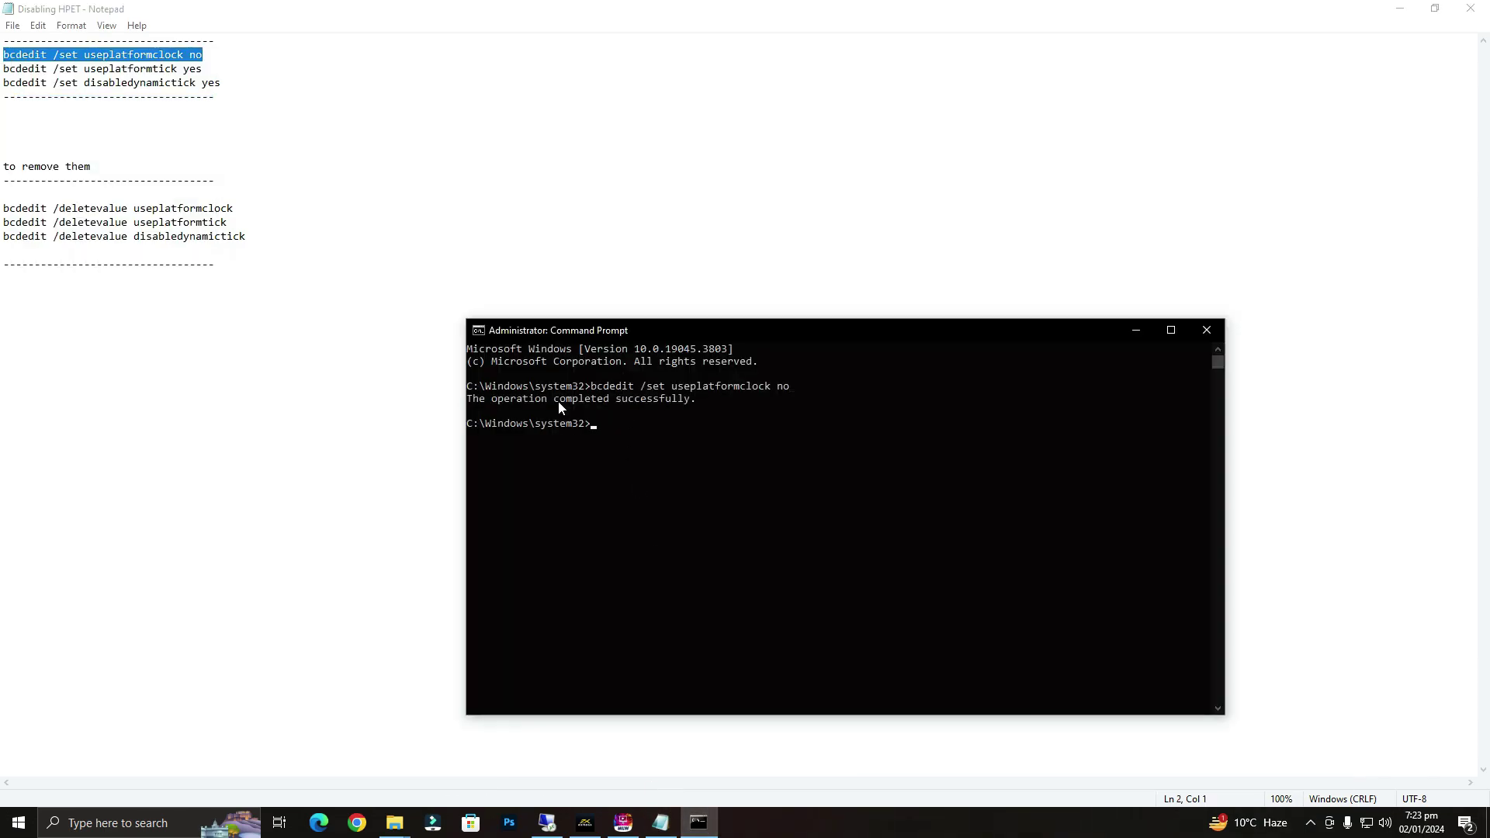
# Copy the command "bcdedit /set useplatformtick yes" from the notes and run it in Command Prompt.
pyautogui.click(201, 70)
pyautogui.click(2, 77)
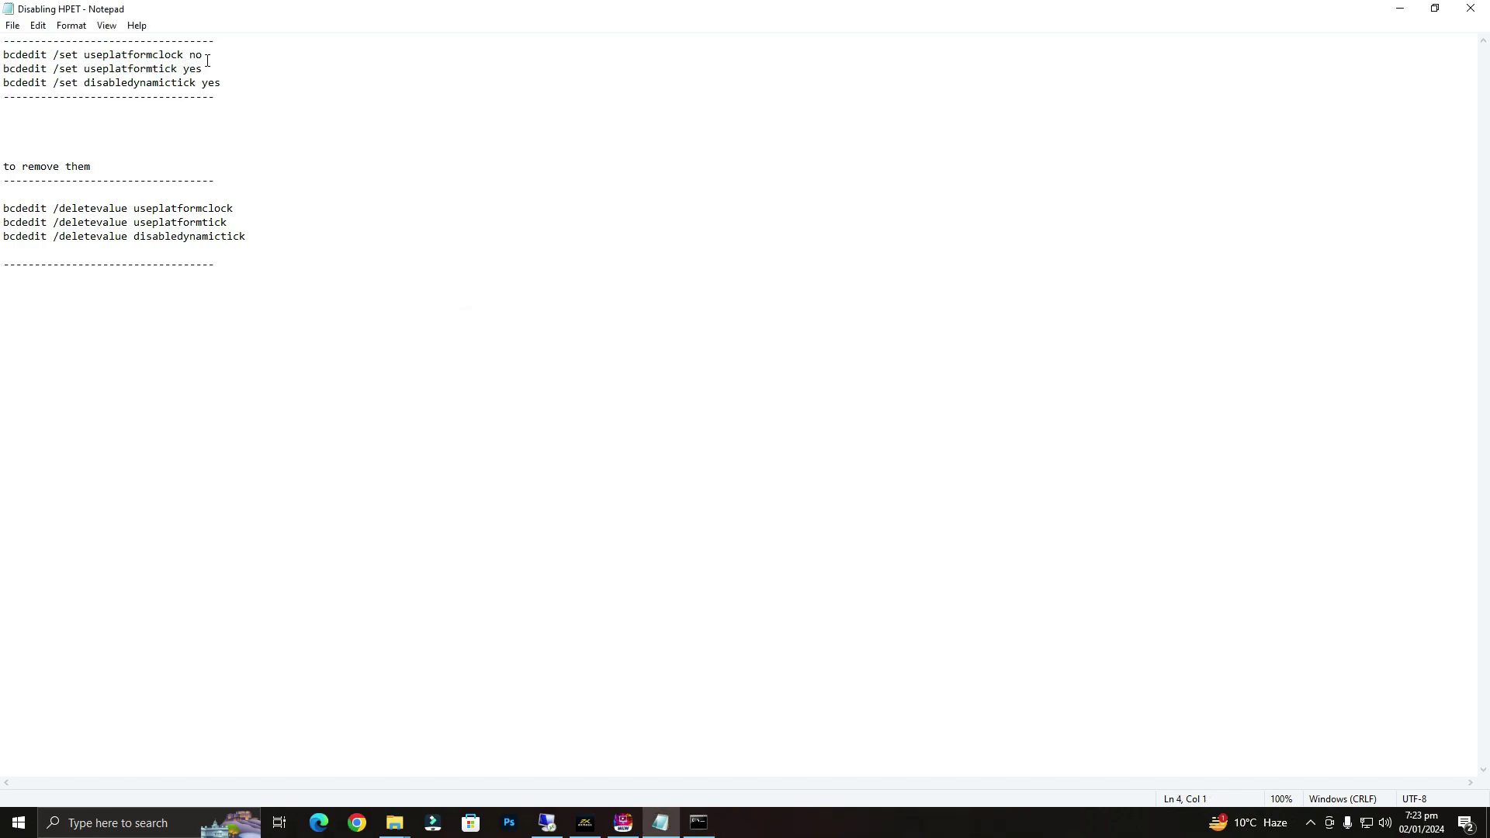
pyautogui.rightClick(2, 68)
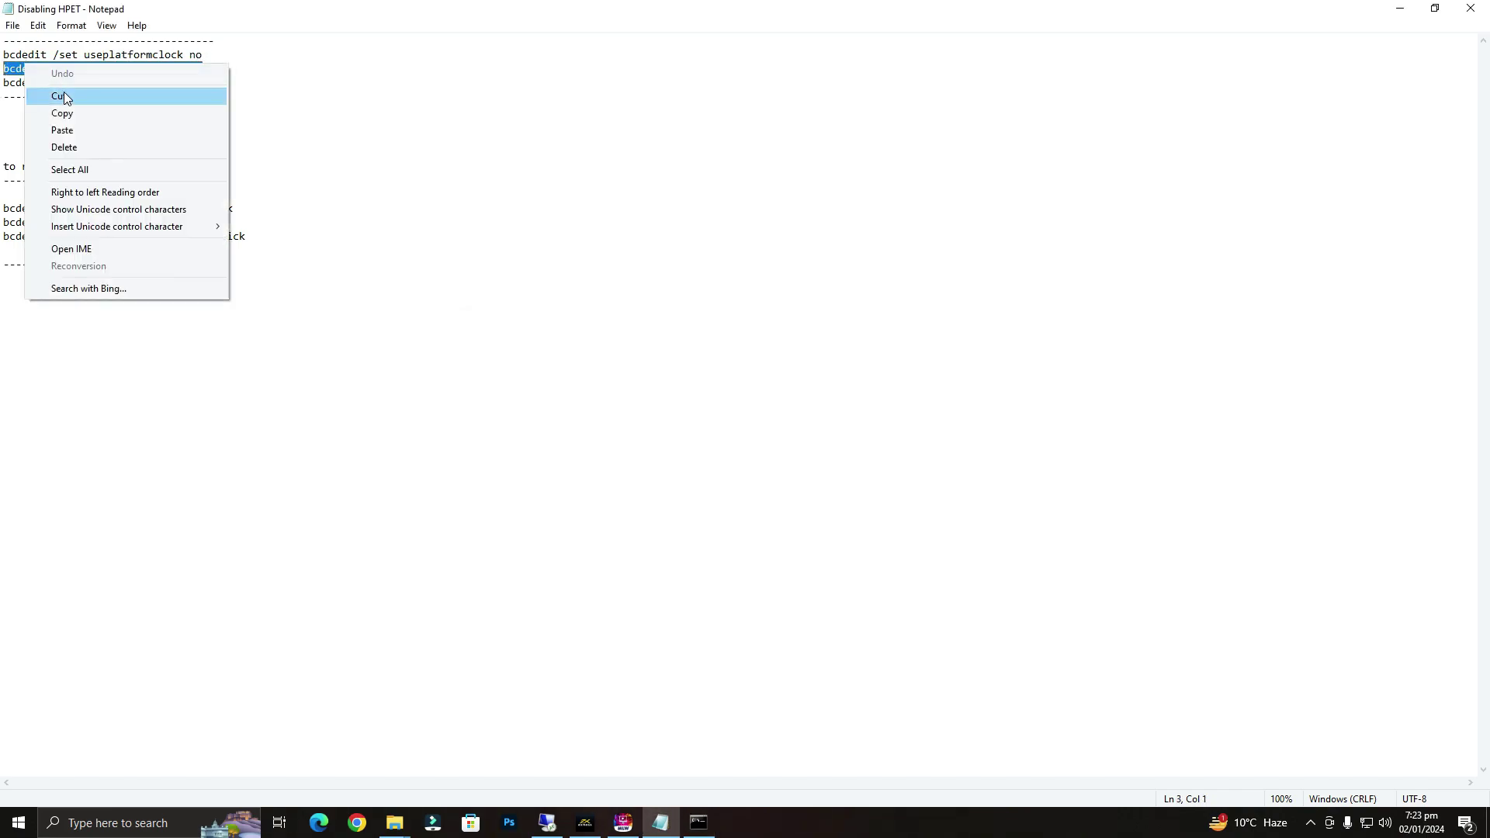
pyautogui.click(78, 117)
pyautogui.click(698, 823)
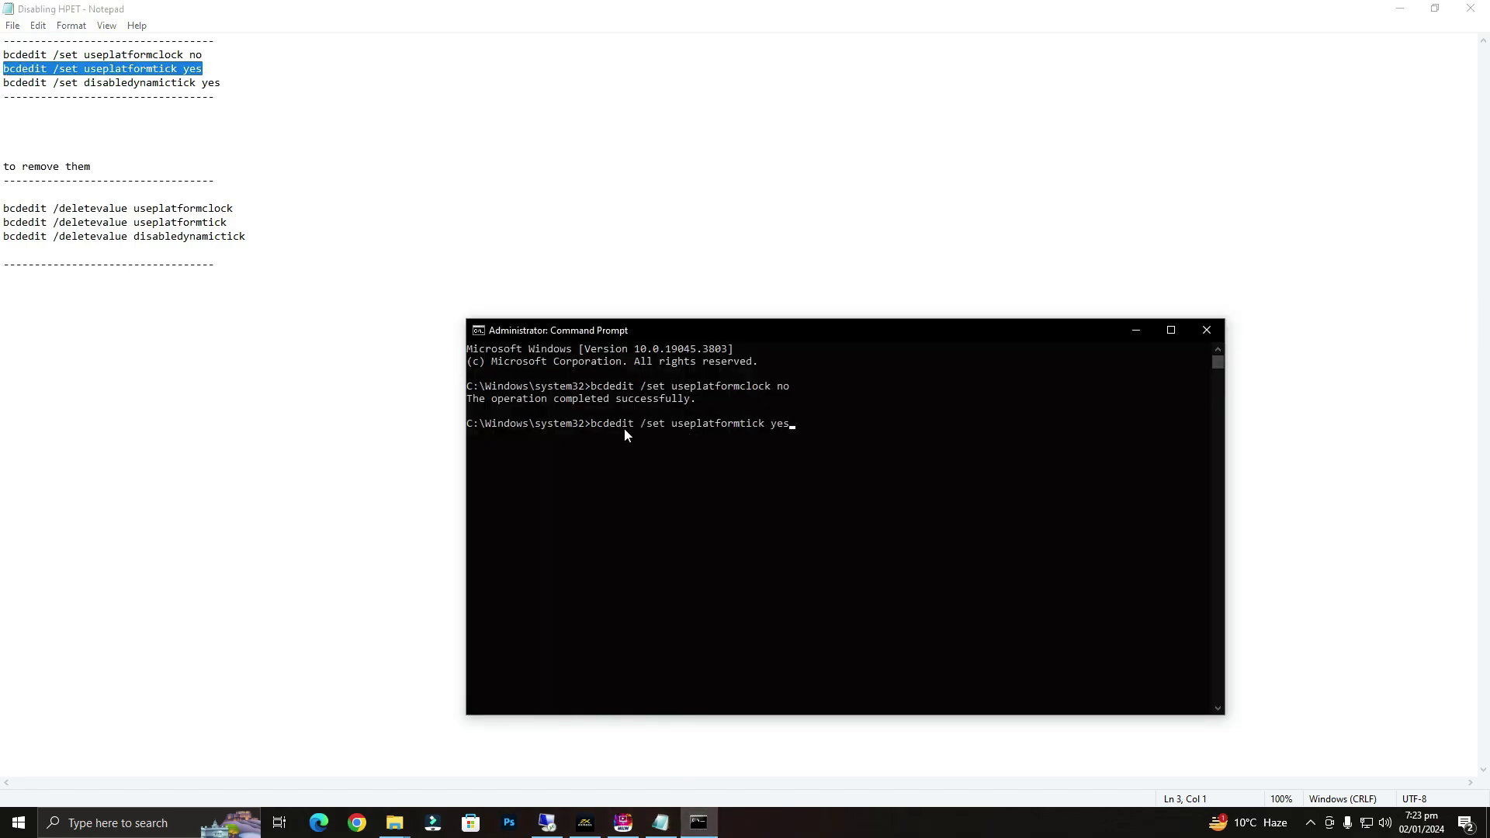
pyautogui.press('Return')
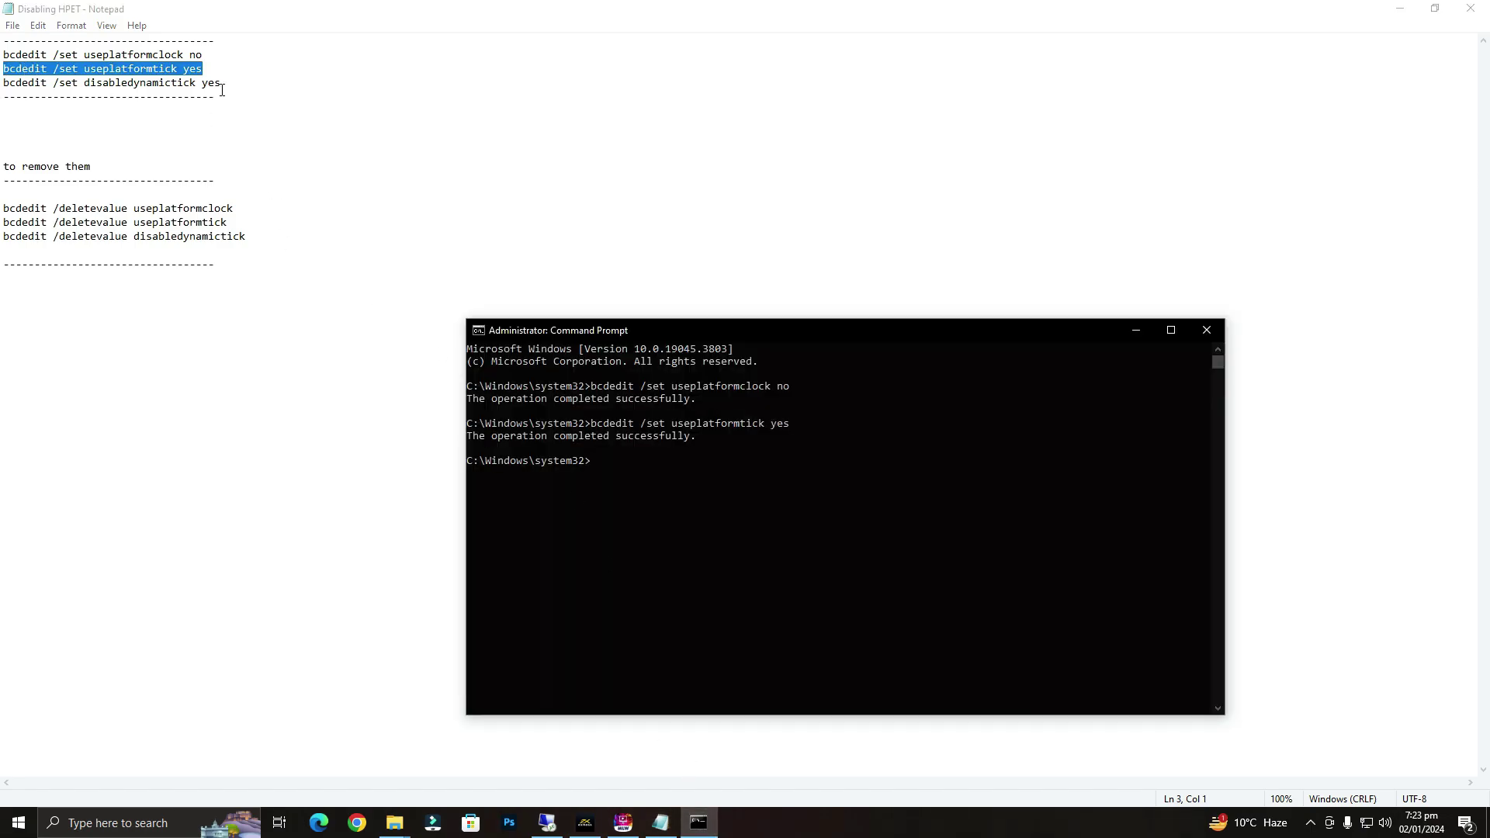
# Copy and run "bcdedit /set disabledynamictick yes" in Command Prompt, closing both Command Prompt and the Disabling HPET file.
pyautogui.click(222, 90)
pyautogui.moveTo(3, 83); pyautogui.dragTo(2, 97)
pyautogui.rightClick(21, 82)
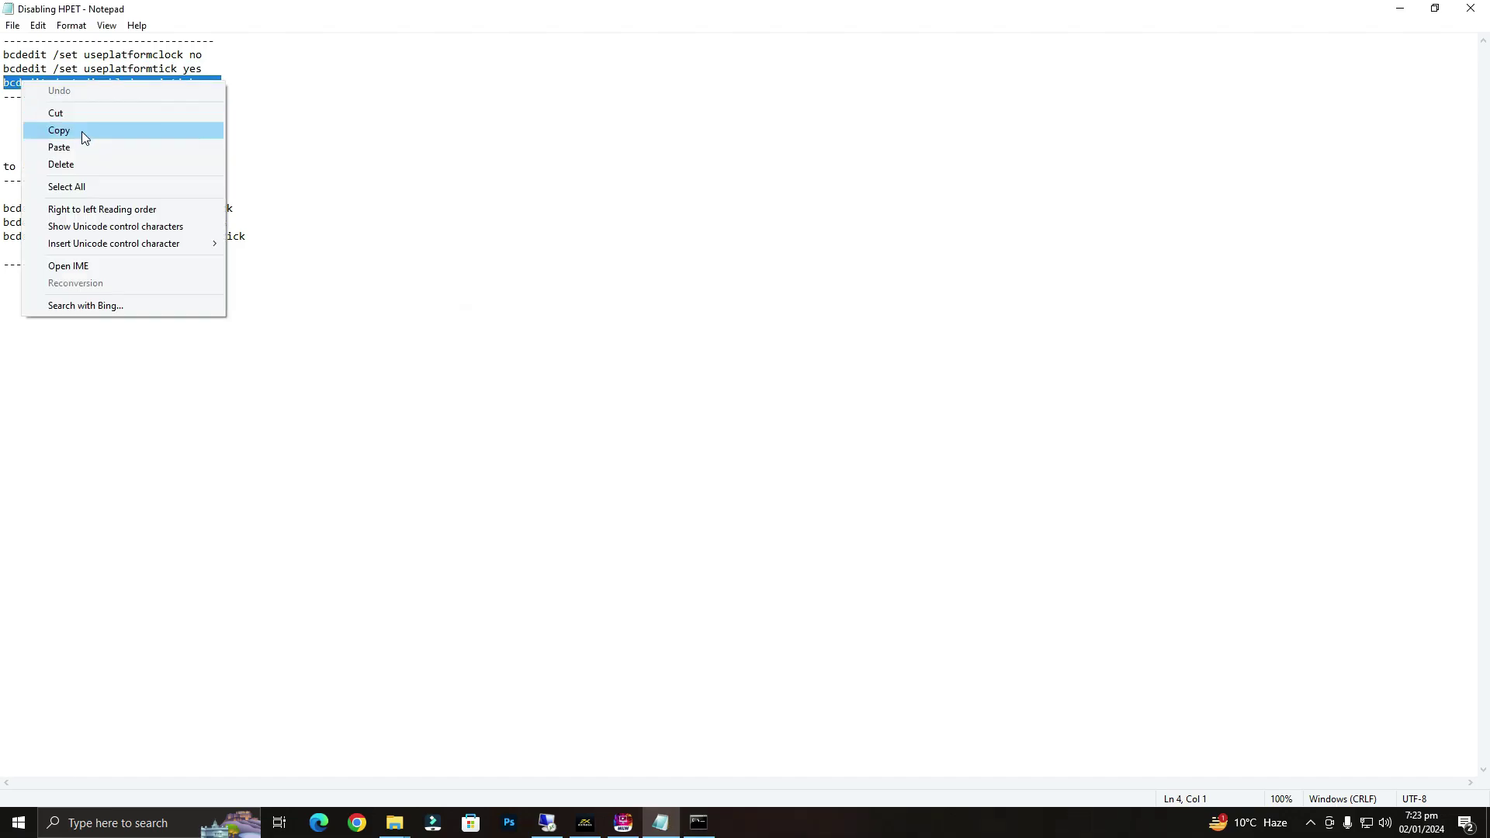
pyautogui.click(84, 137)
pyautogui.click(698, 822)
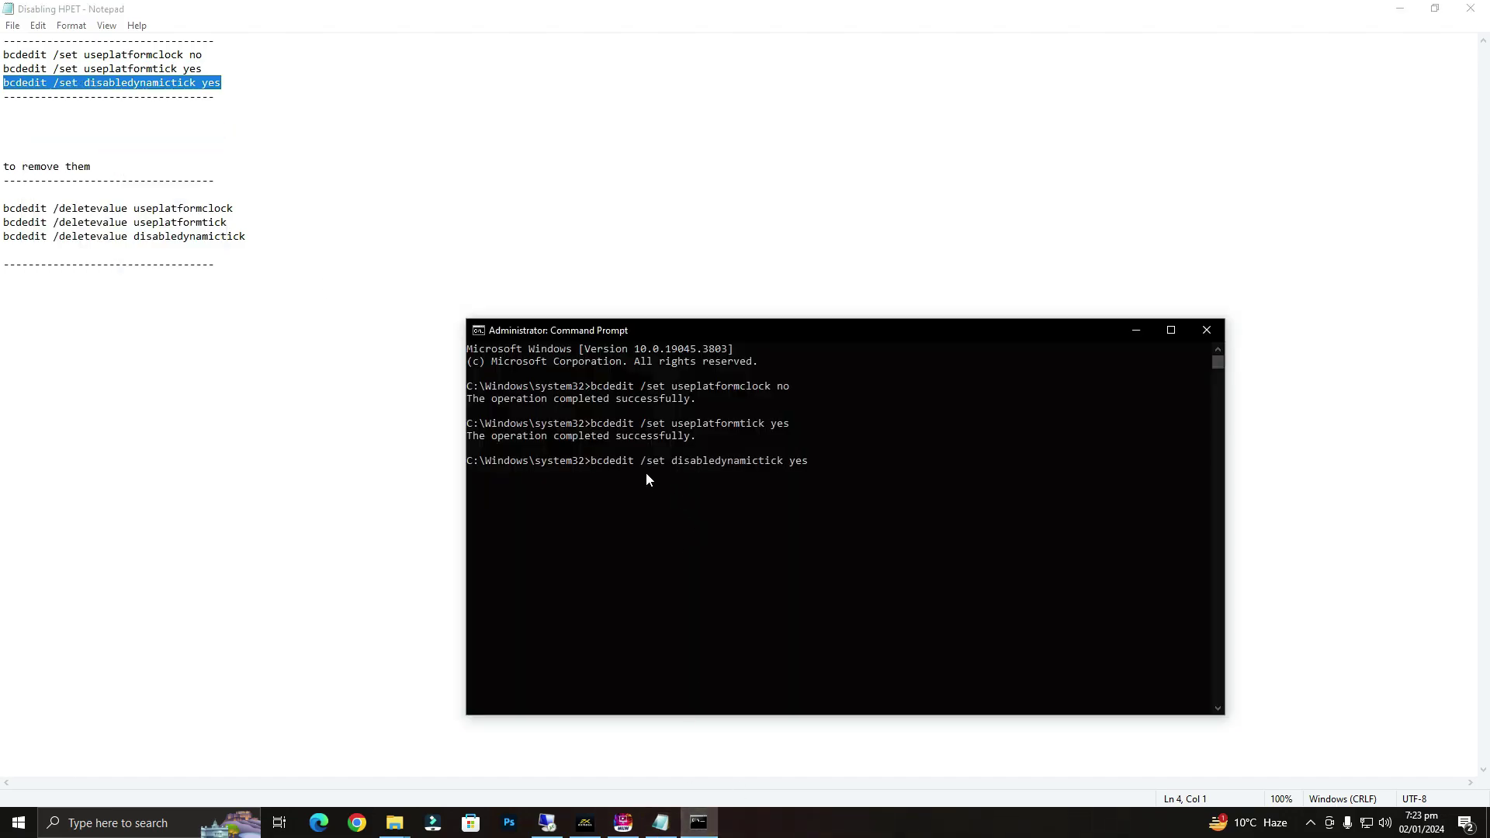
pyautogui.press('Return')
pyautogui.click(1208, 332)
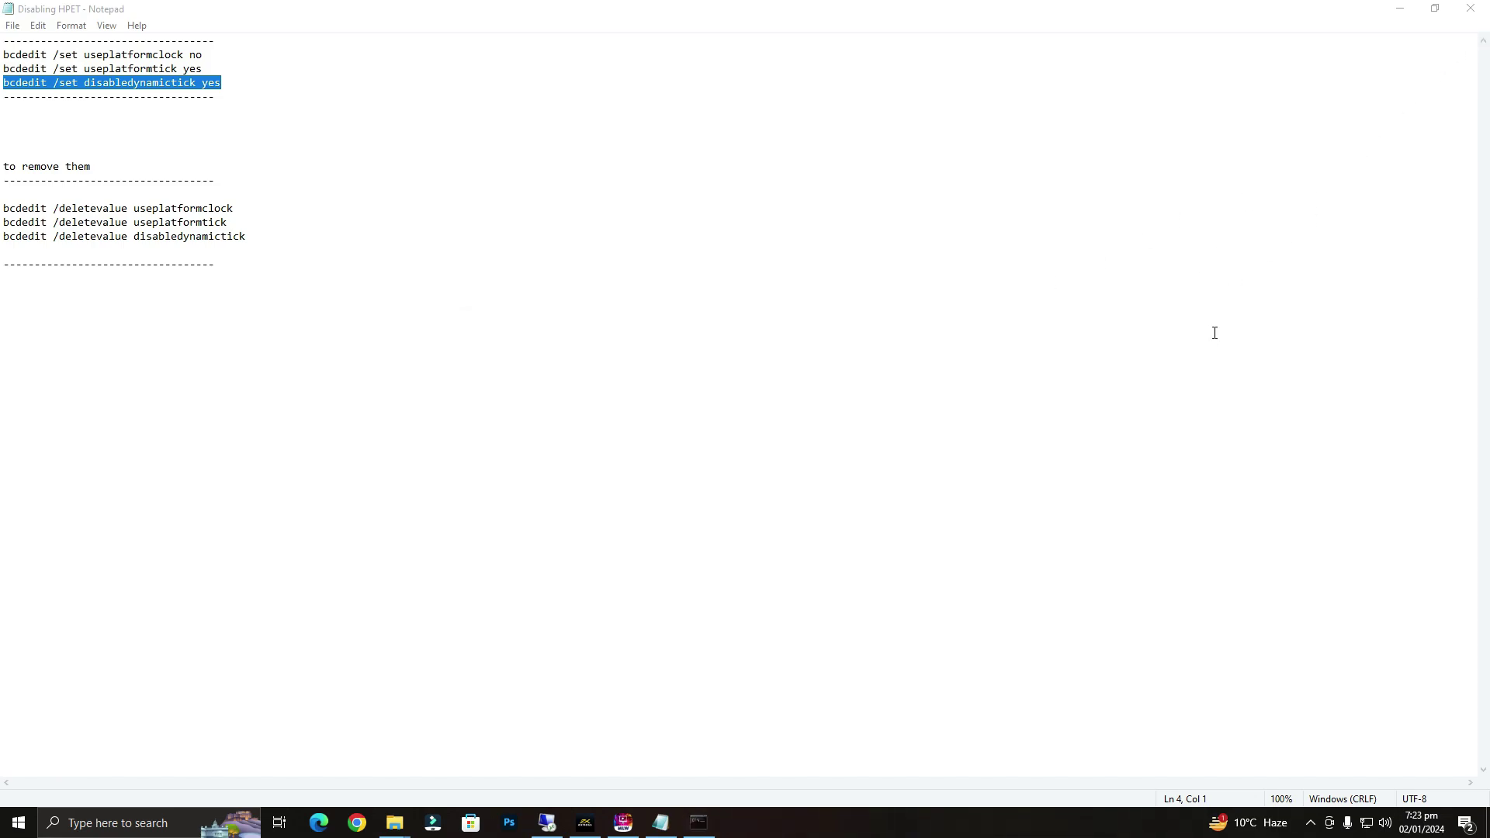
pyautogui.click(1455, 16)
# Extract the Unpark-CPU-App archive into the High CPU Usage Fix folder and run UnparkCpu as administrator.
pyautogui.rightClick(168, 179)
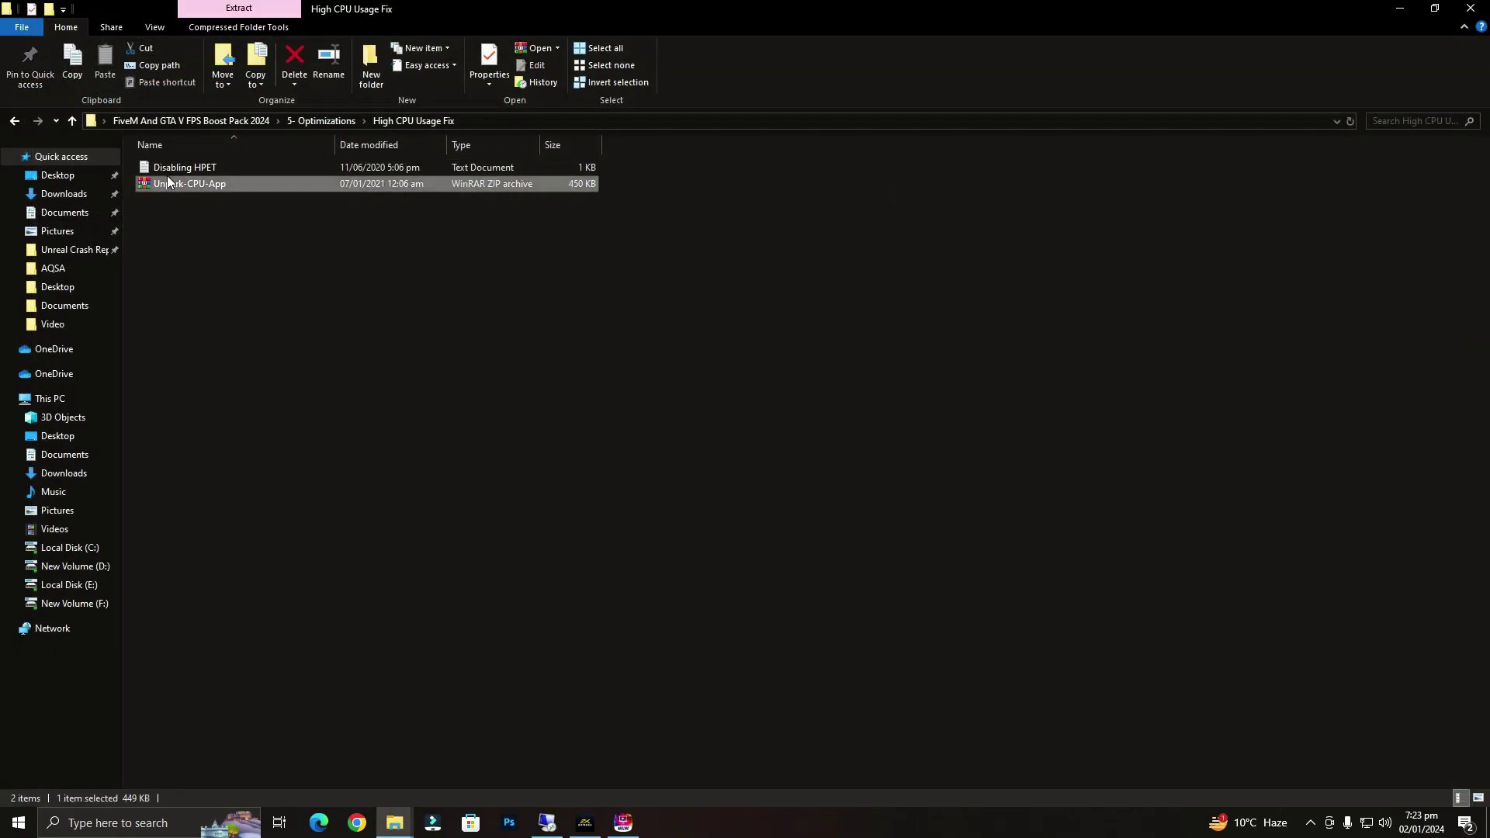
pyautogui.click(236, 256)
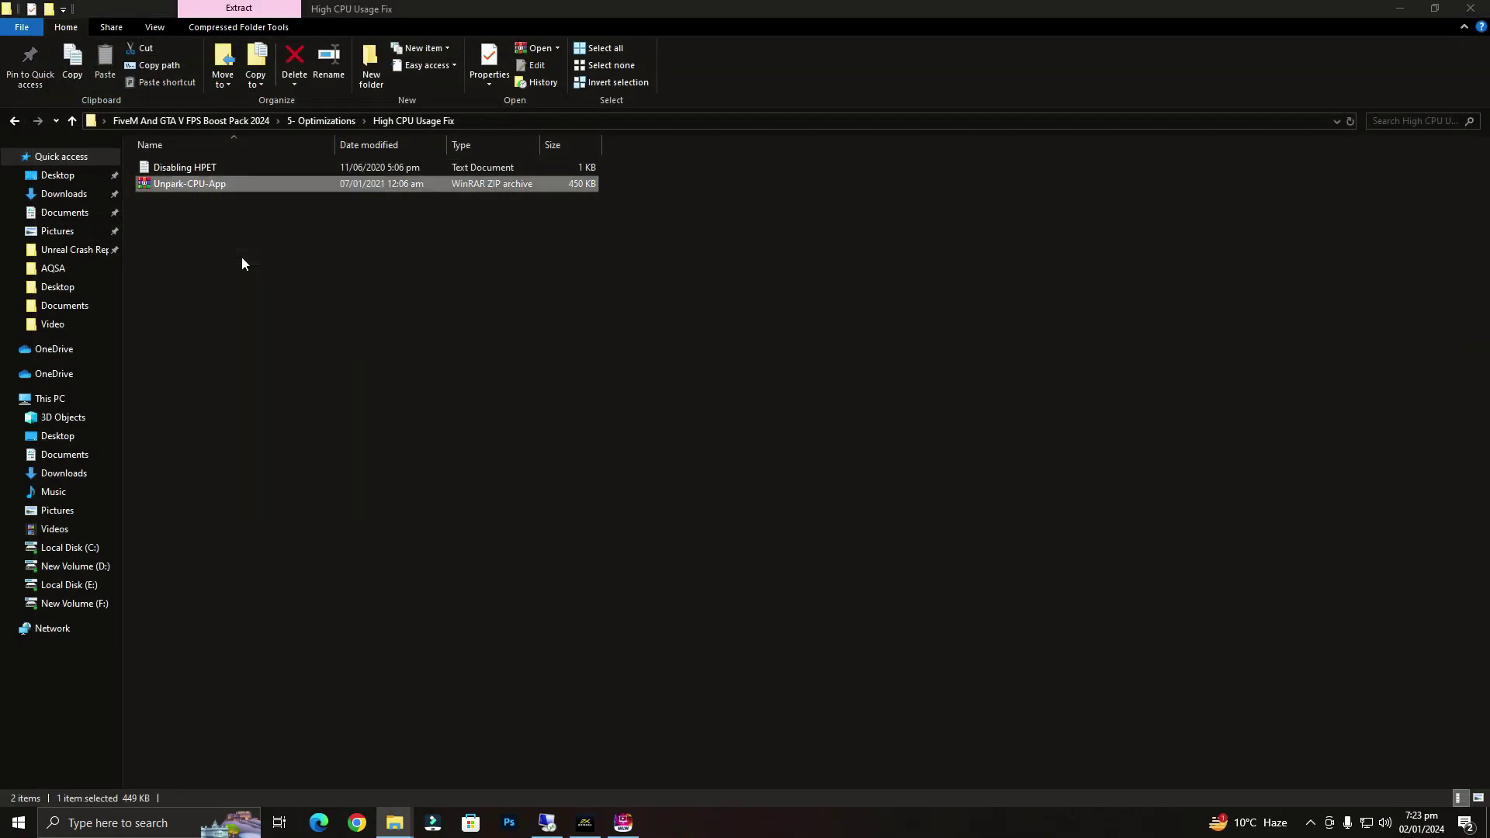
pyautogui.rightClick(180, 182)
pyautogui.click(230, 218)
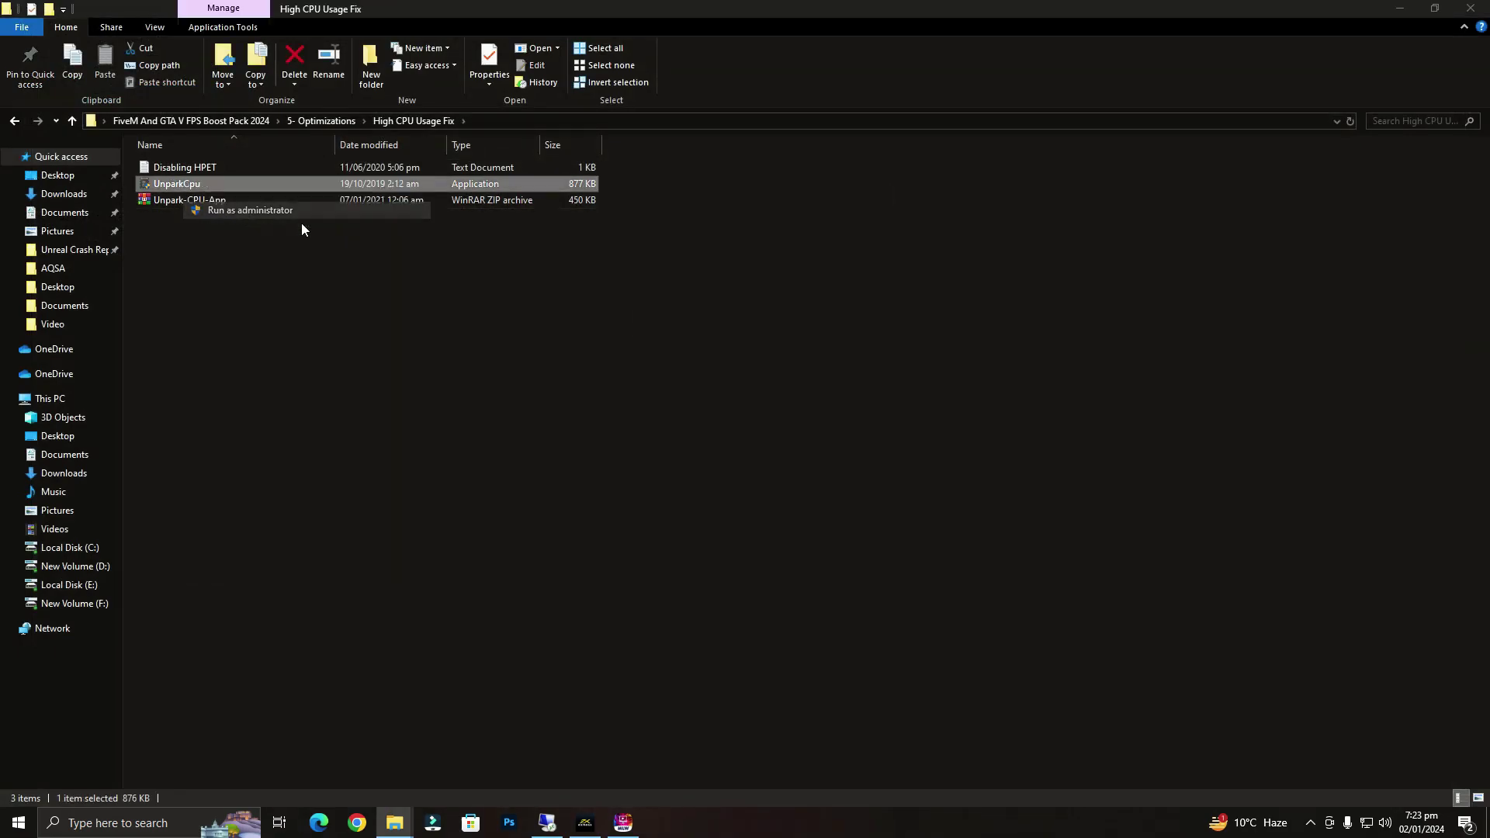
pyautogui.click(665, 517)
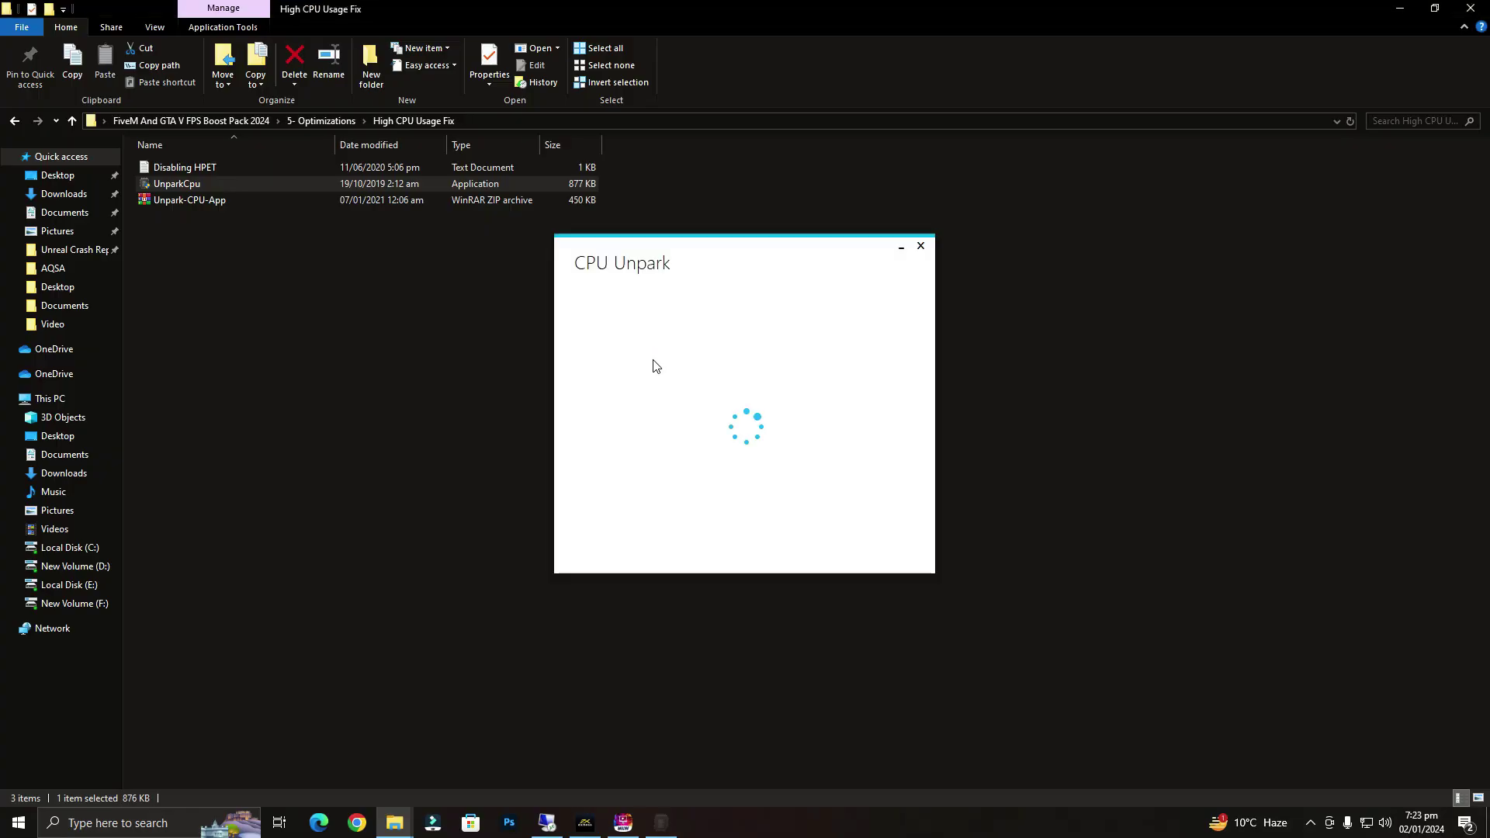
pyautogui.moveTo(763, 257); pyautogui.dragTo(828, 285)
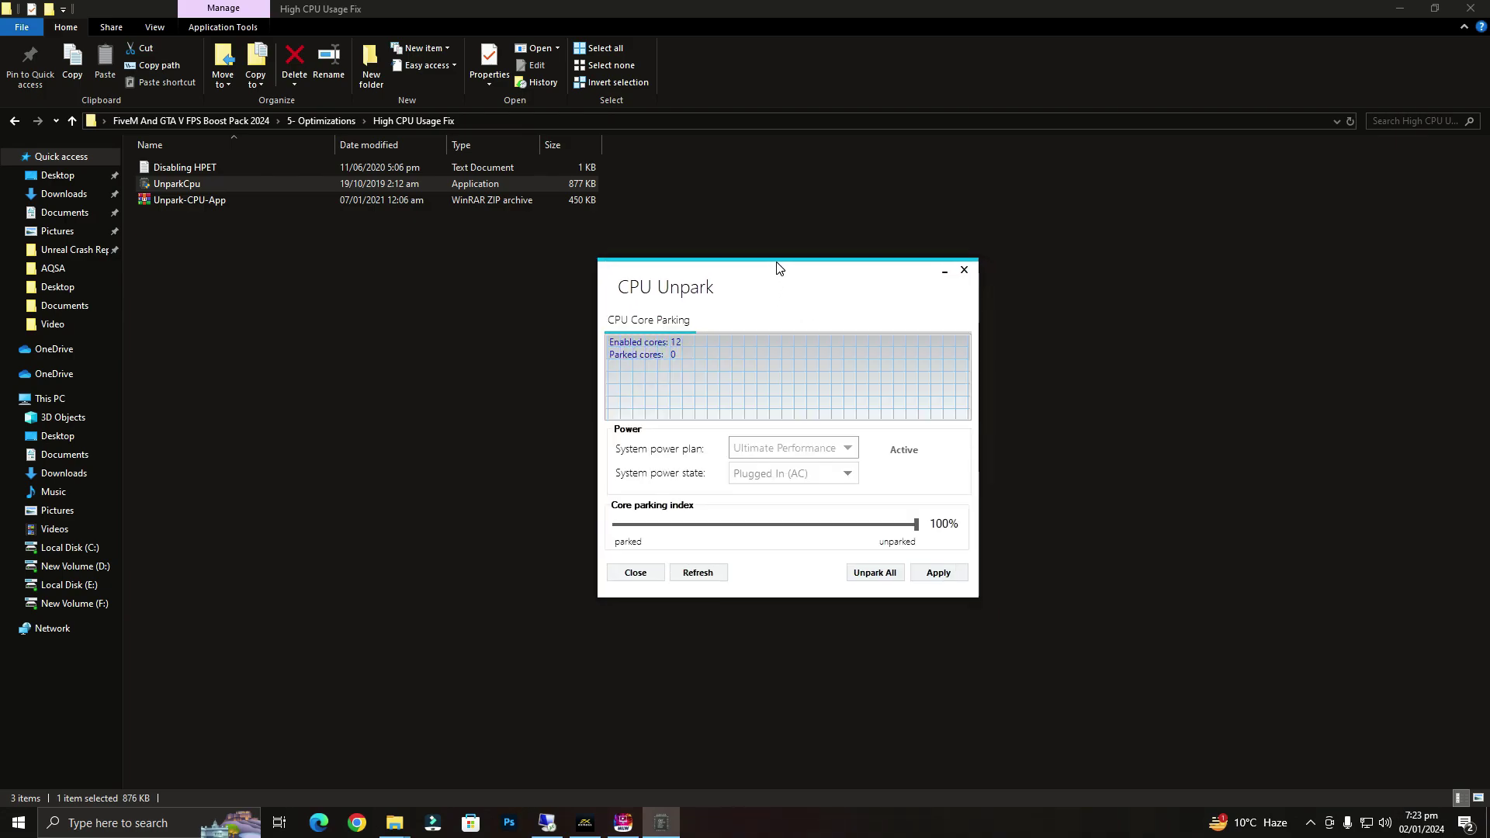
# Choose the Ultimate Performance power plan in CPU Unpark, unpark all cores, apply the changes and close the program.
pyautogui.click(847, 448)
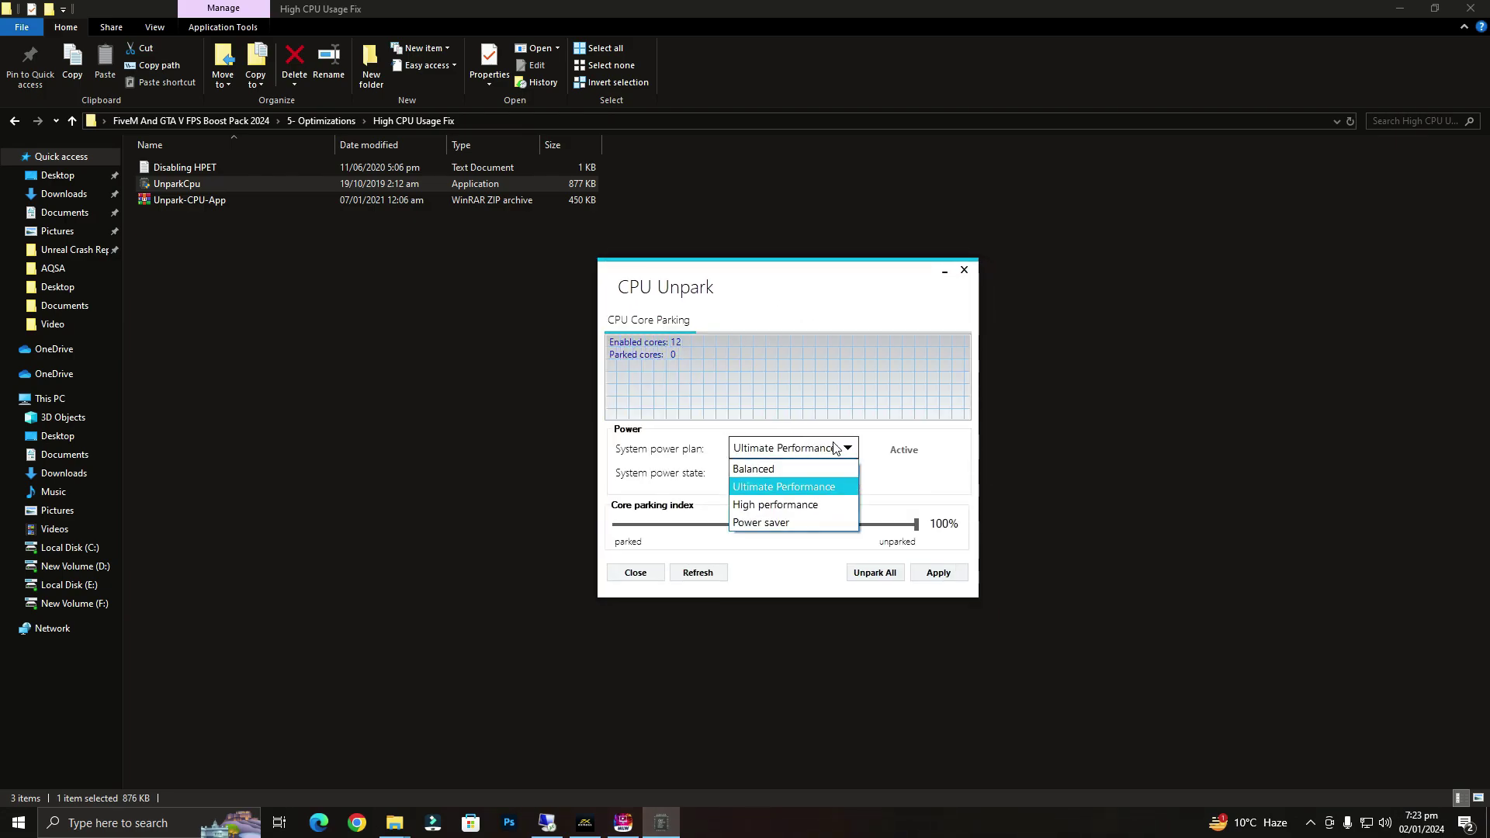
pyautogui.click(807, 485)
pyautogui.moveTo(649, 516); pyautogui.dragTo(782, 526)
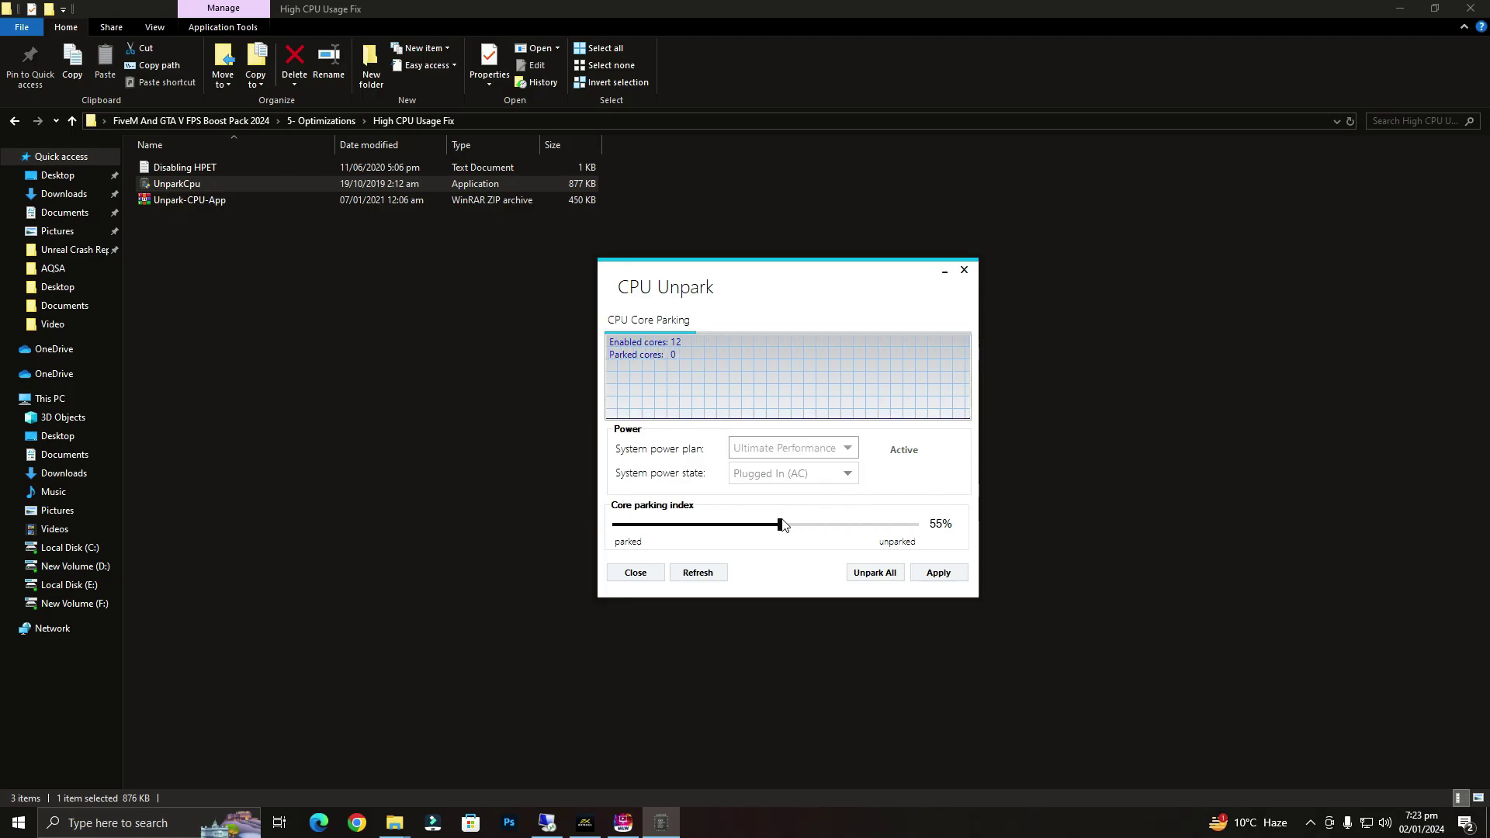
pyautogui.click(880, 574)
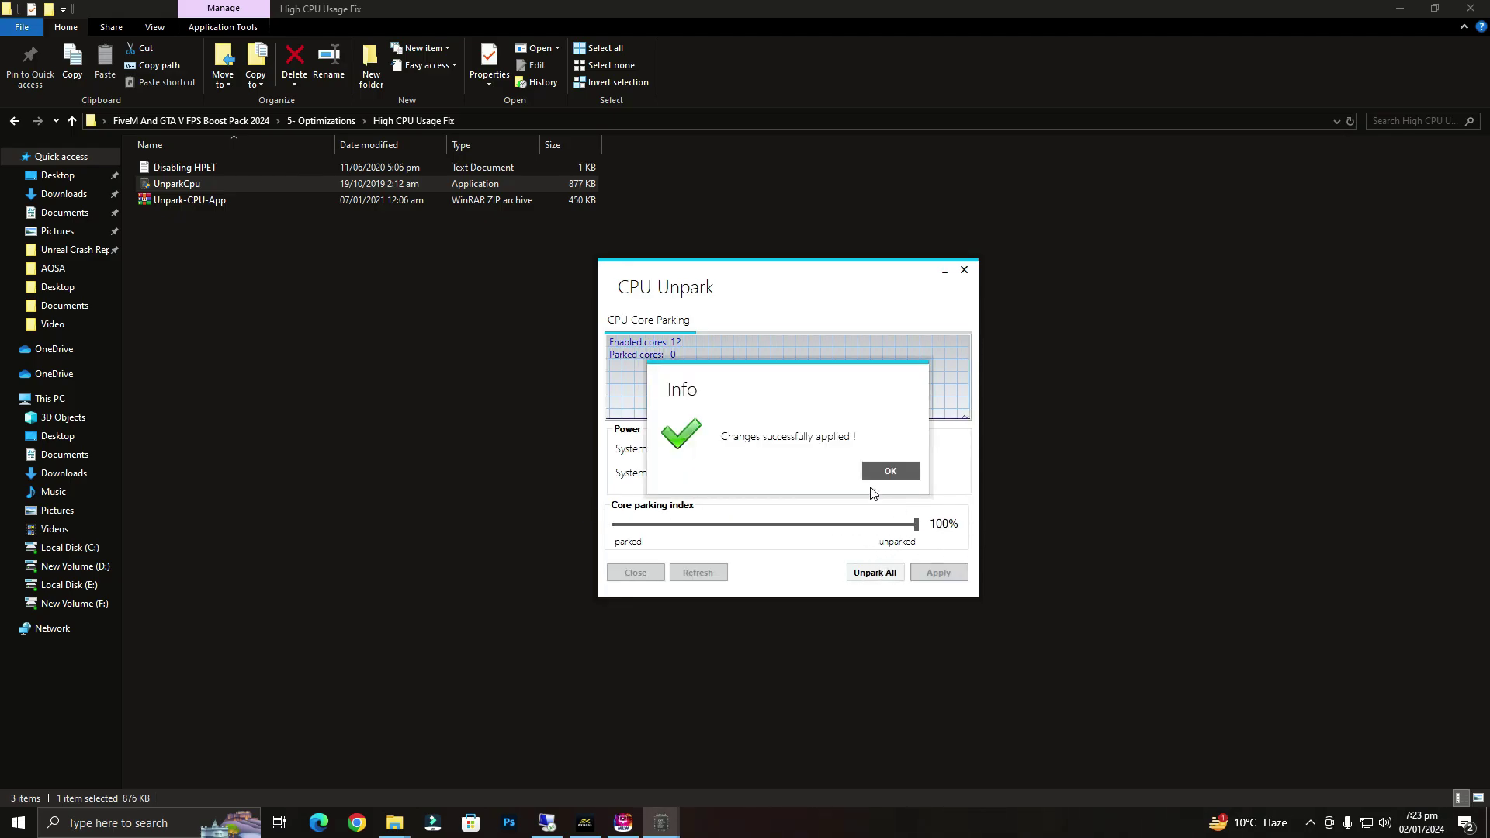
pyautogui.click(894, 467)
pyautogui.click(948, 571)
pyautogui.click(892, 471)
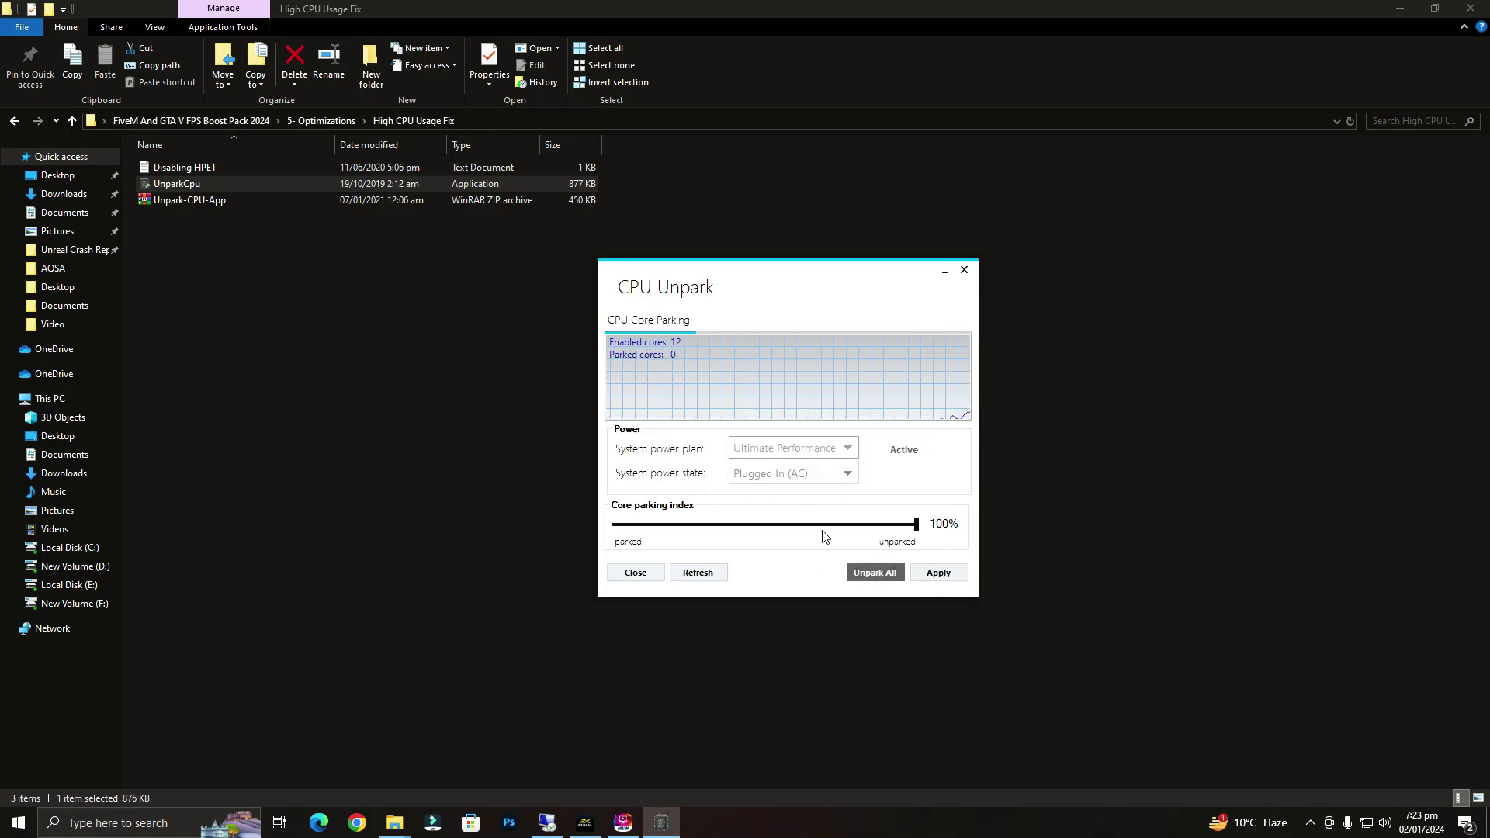
pyautogui.click(636, 574)
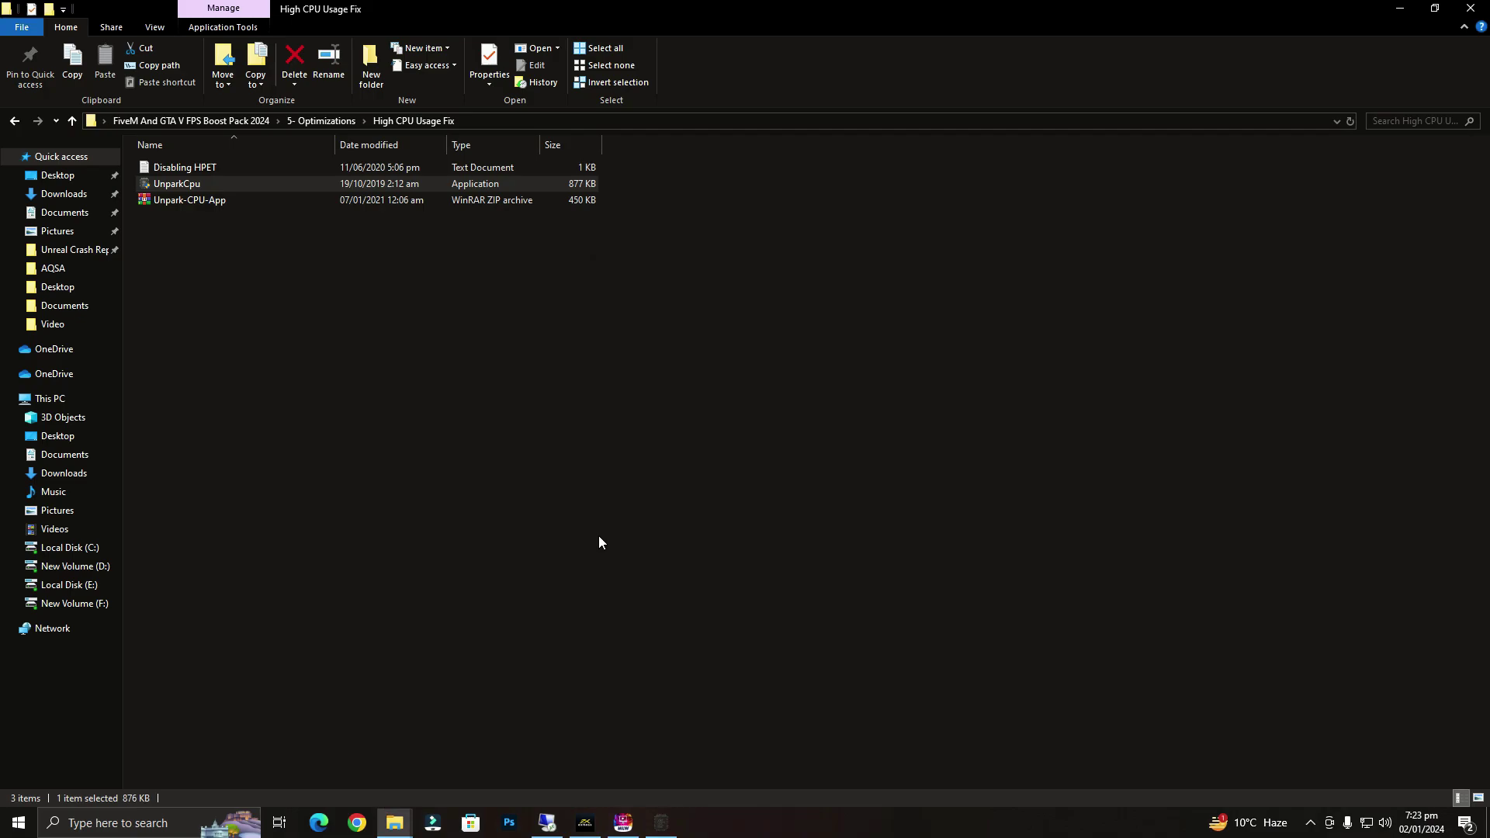
# Merge NVIDIA Thread Priority from the "Increase GPU Performance" > "Thread Priorities" folder into the registry, allowing the changes.
pyautogui.click(14, 122)
pyautogui.doubleClick(239, 186)
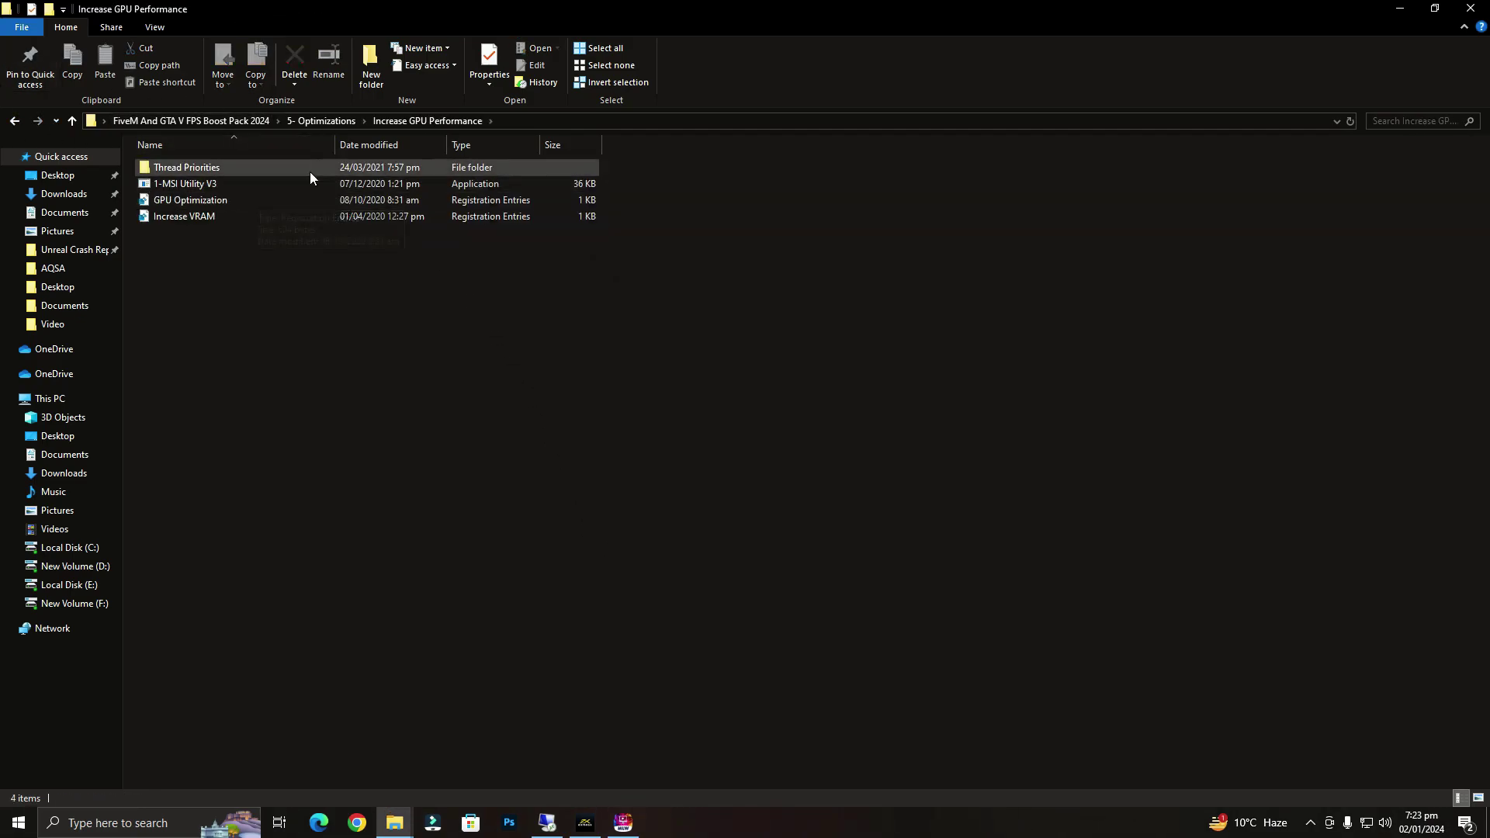
pyautogui.doubleClick(199, 166)
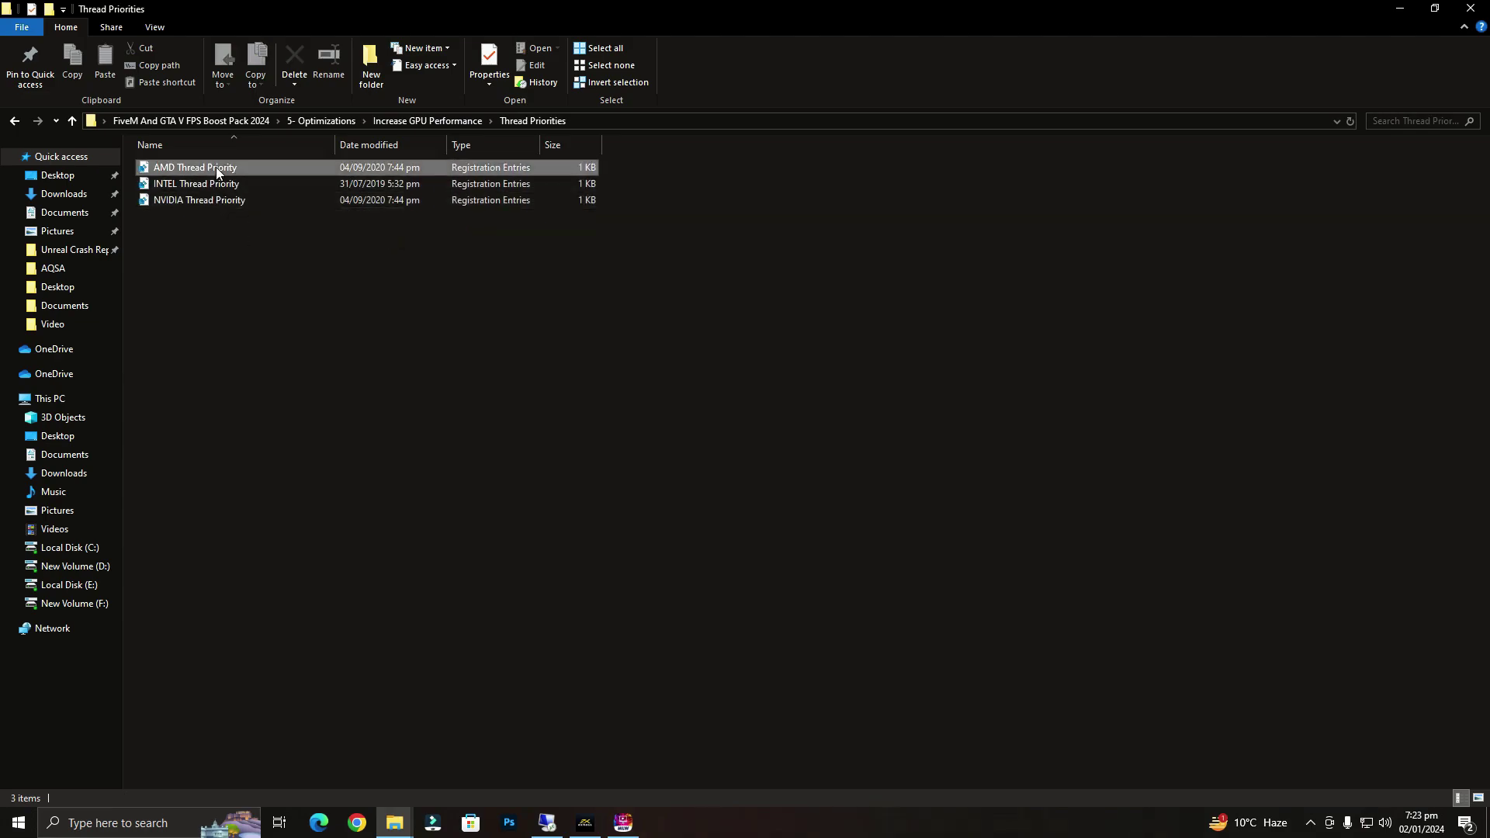
pyautogui.click(212, 188)
pyautogui.click(214, 199)
pyautogui.click(217, 275)
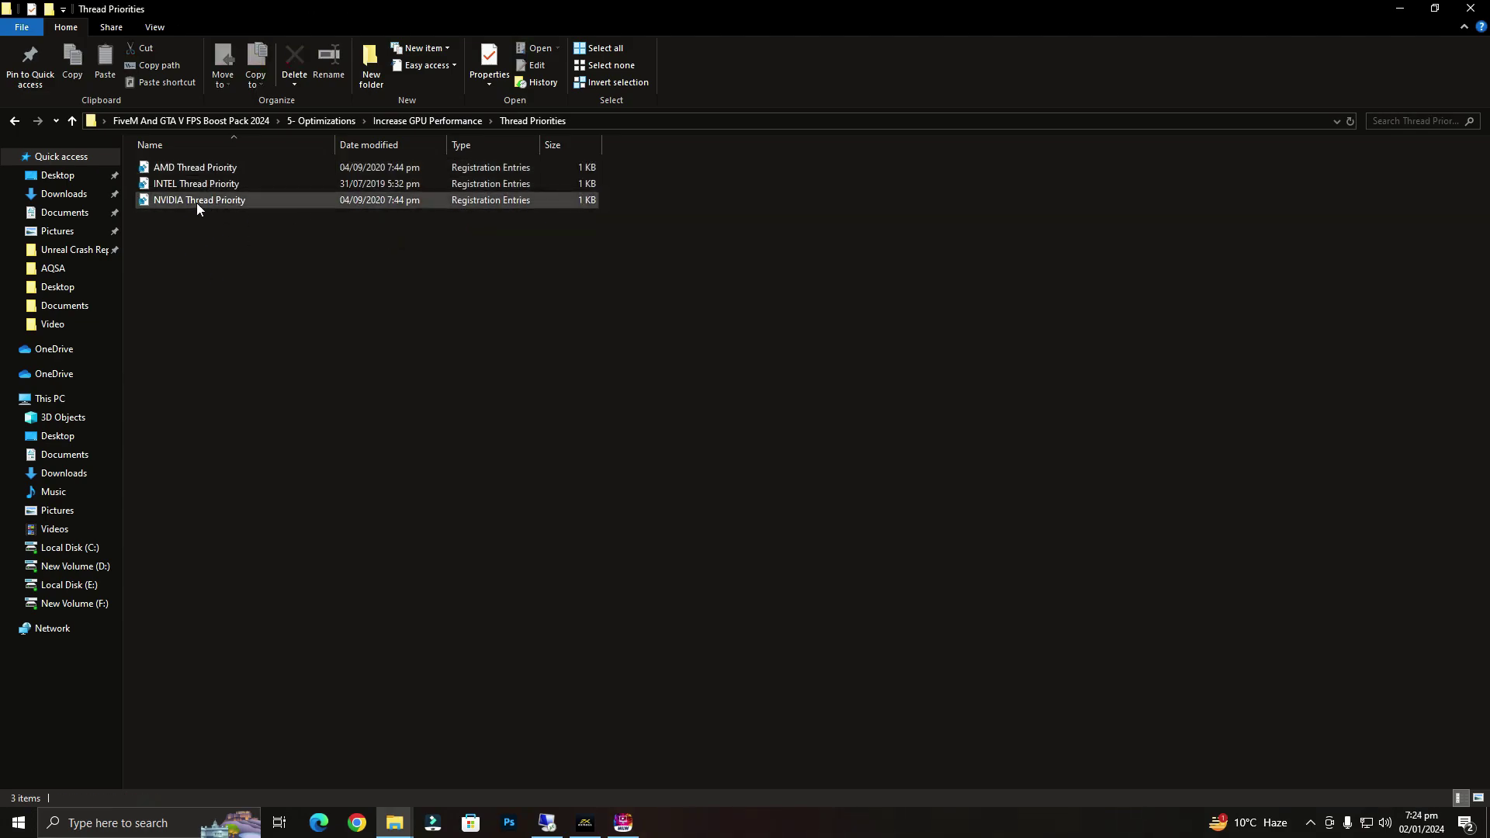
pyautogui.rightClick(197, 203)
pyautogui.click(260, 216)
pyautogui.click(709, 508)
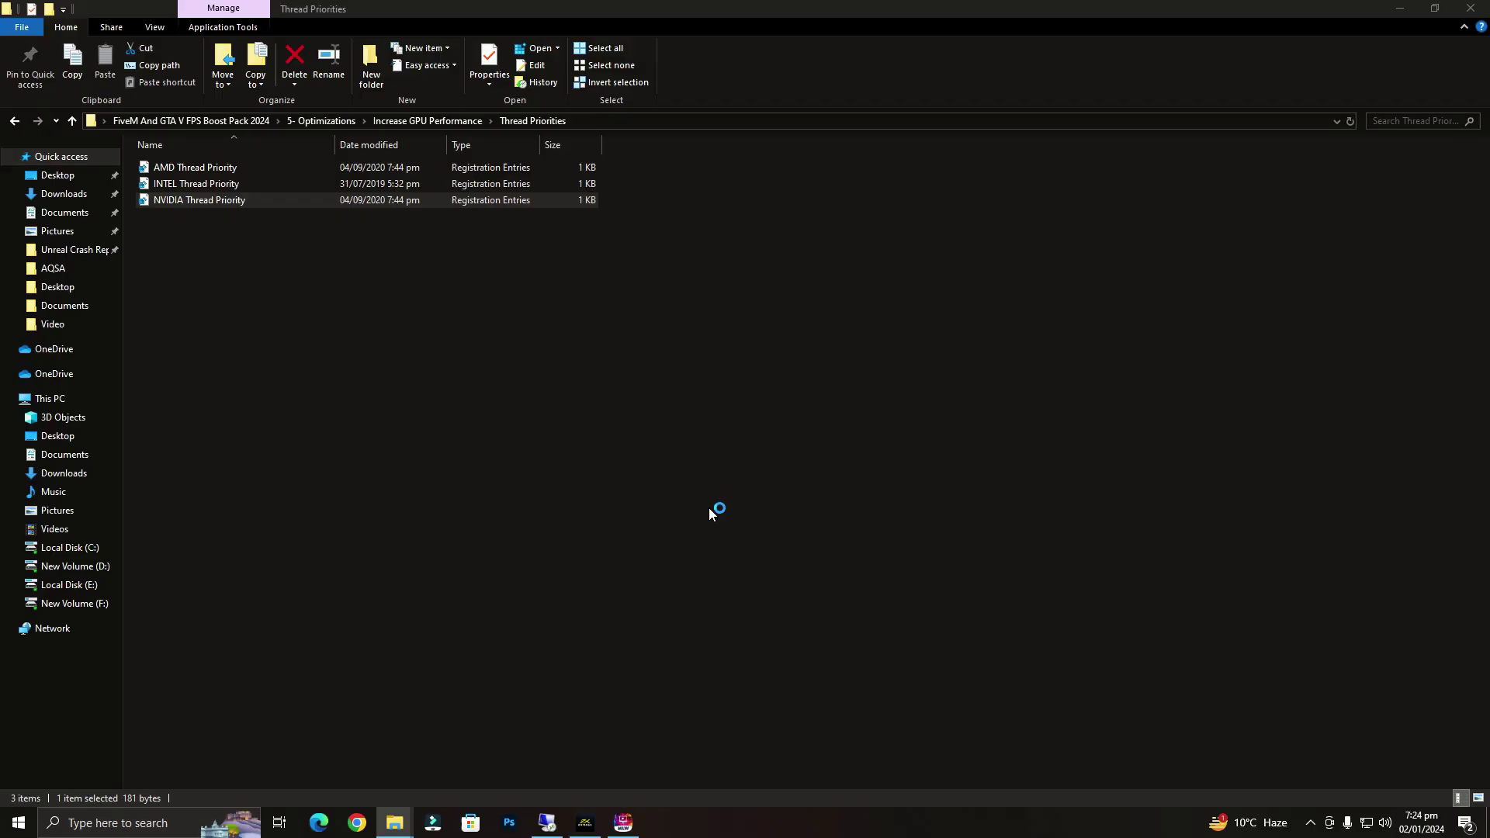
pyautogui.click(857, 440)
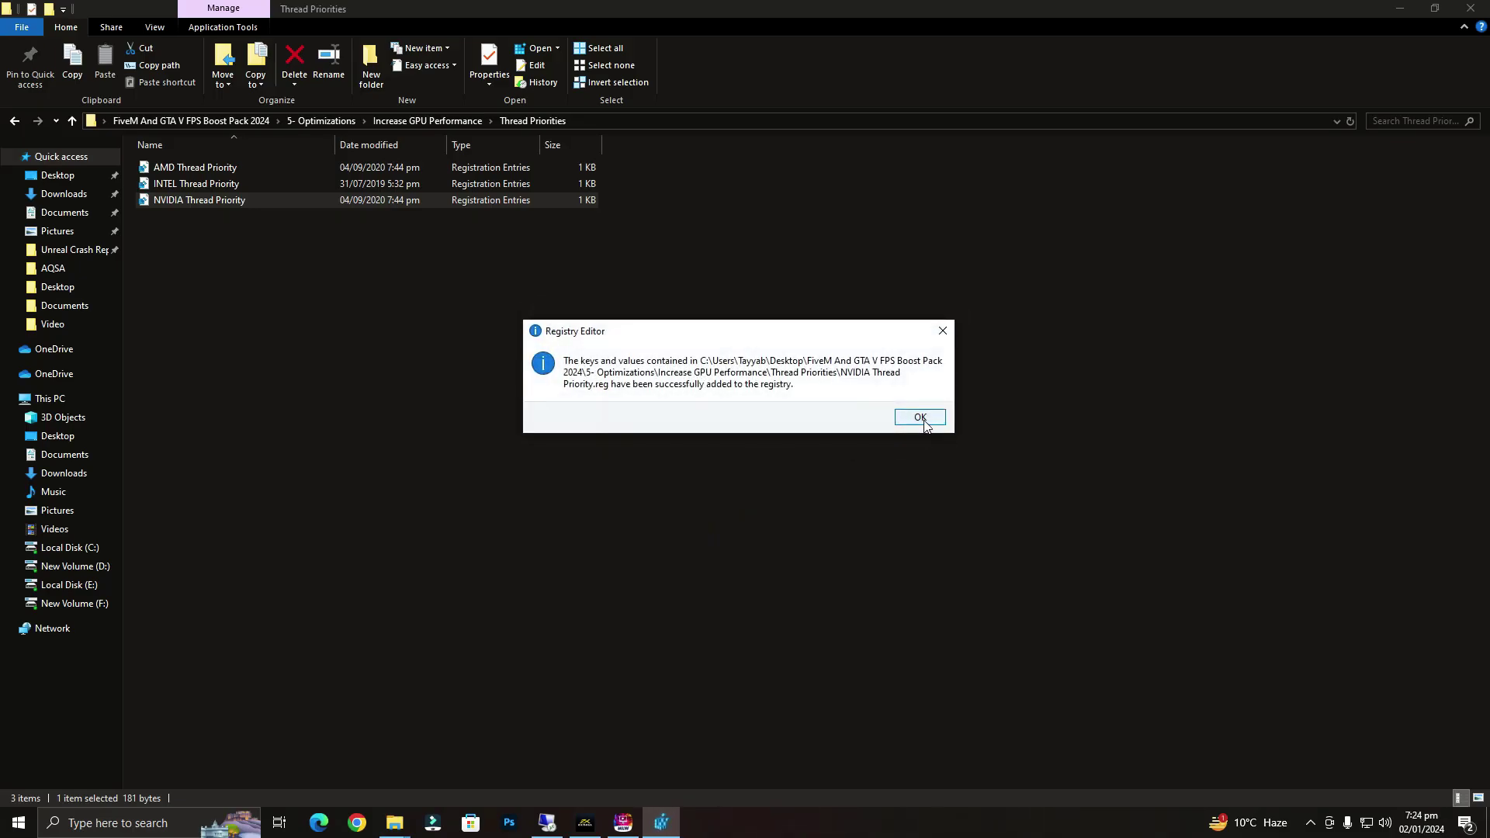
pyautogui.click(920, 418)
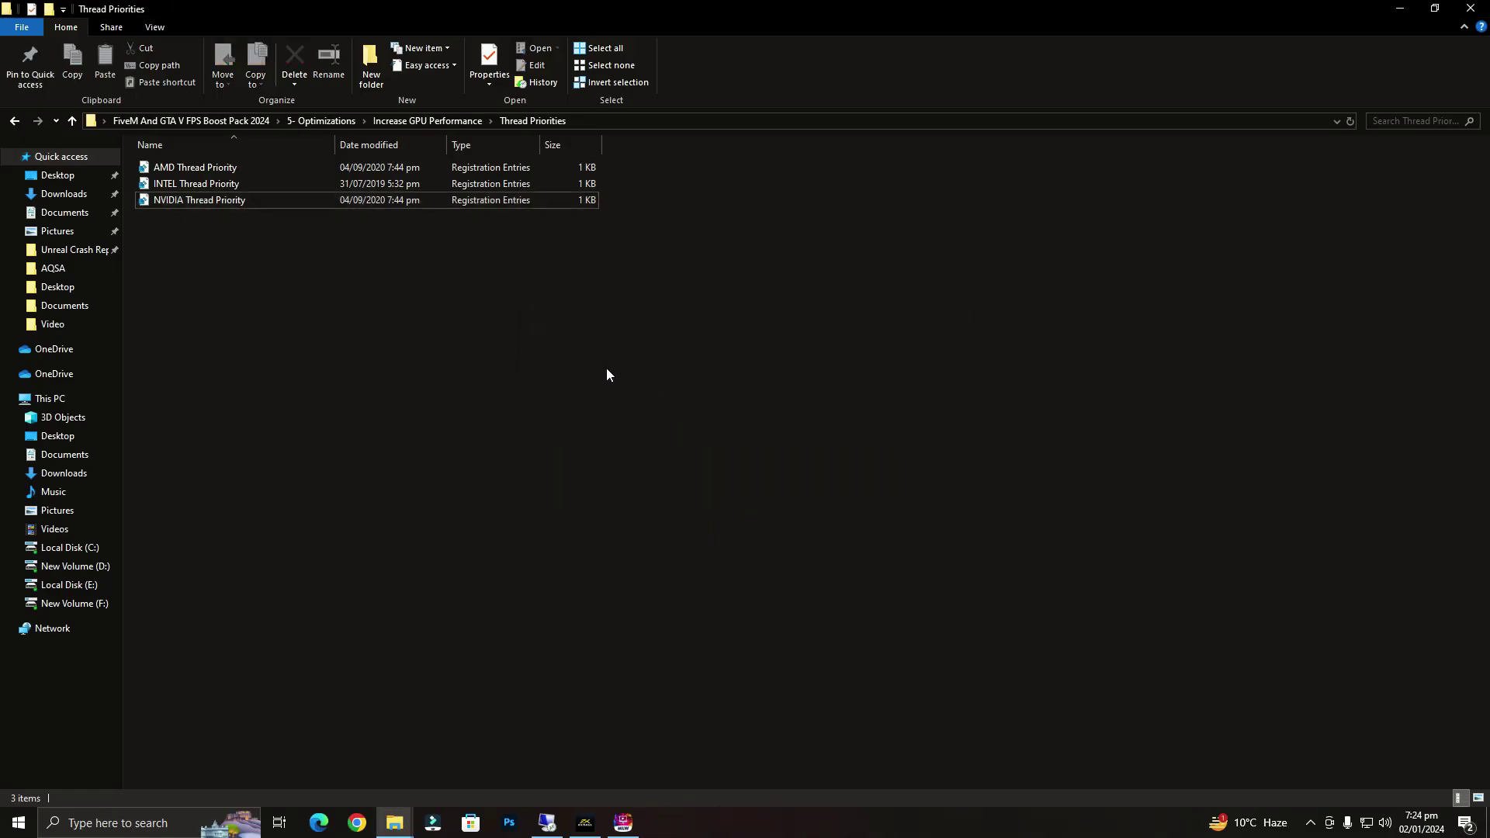
# Run 1-MSI Utility V3 from the Increase GPU Performance folder as administrator and arrange its window to show the interrupt priority column.
pyautogui.click(13, 120)
pyautogui.rightClick(189, 180)
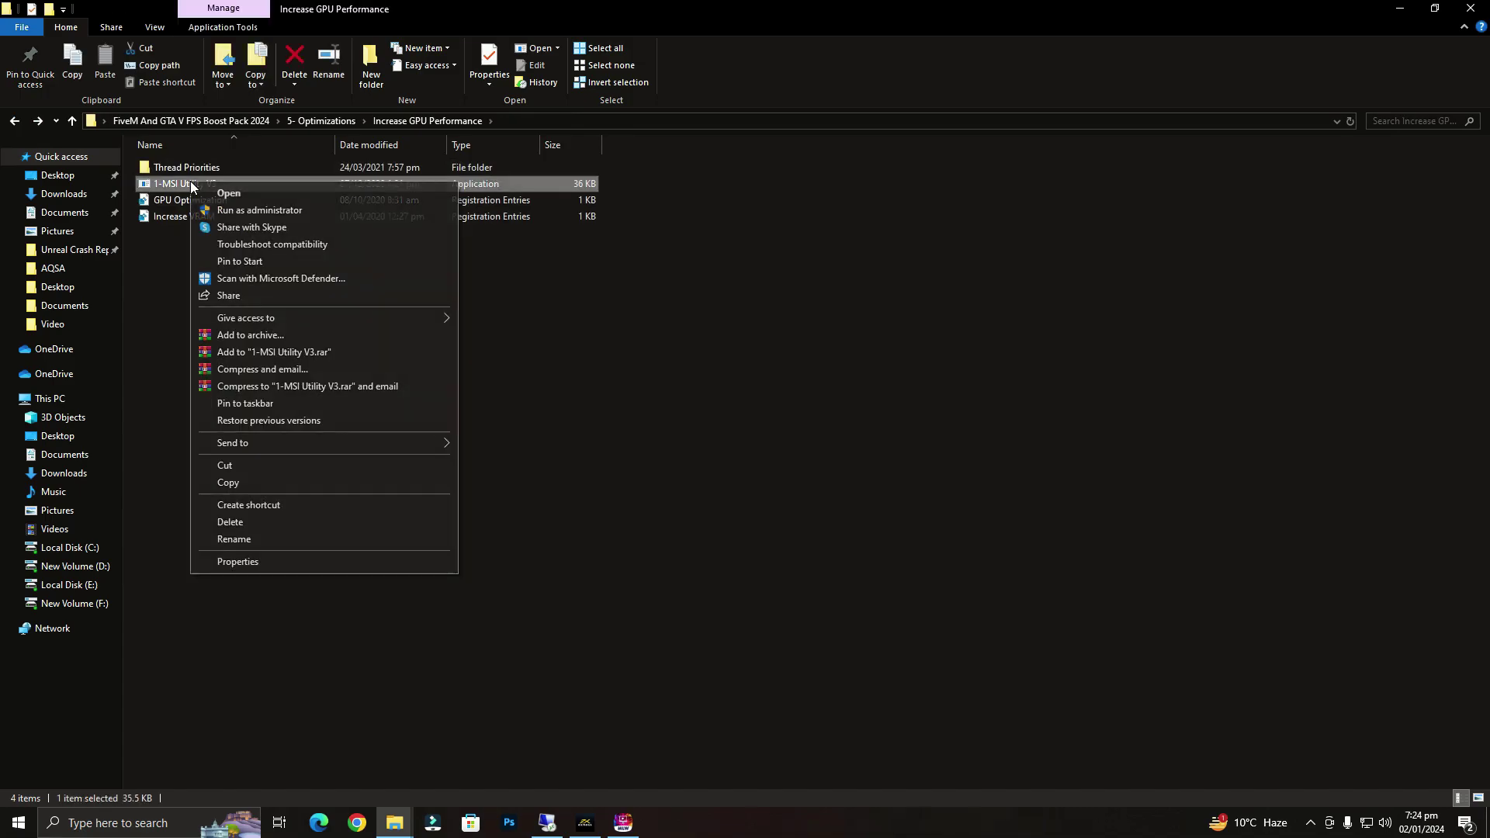
pyautogui.click(291, 211)
pyautogui.click(638, 519)
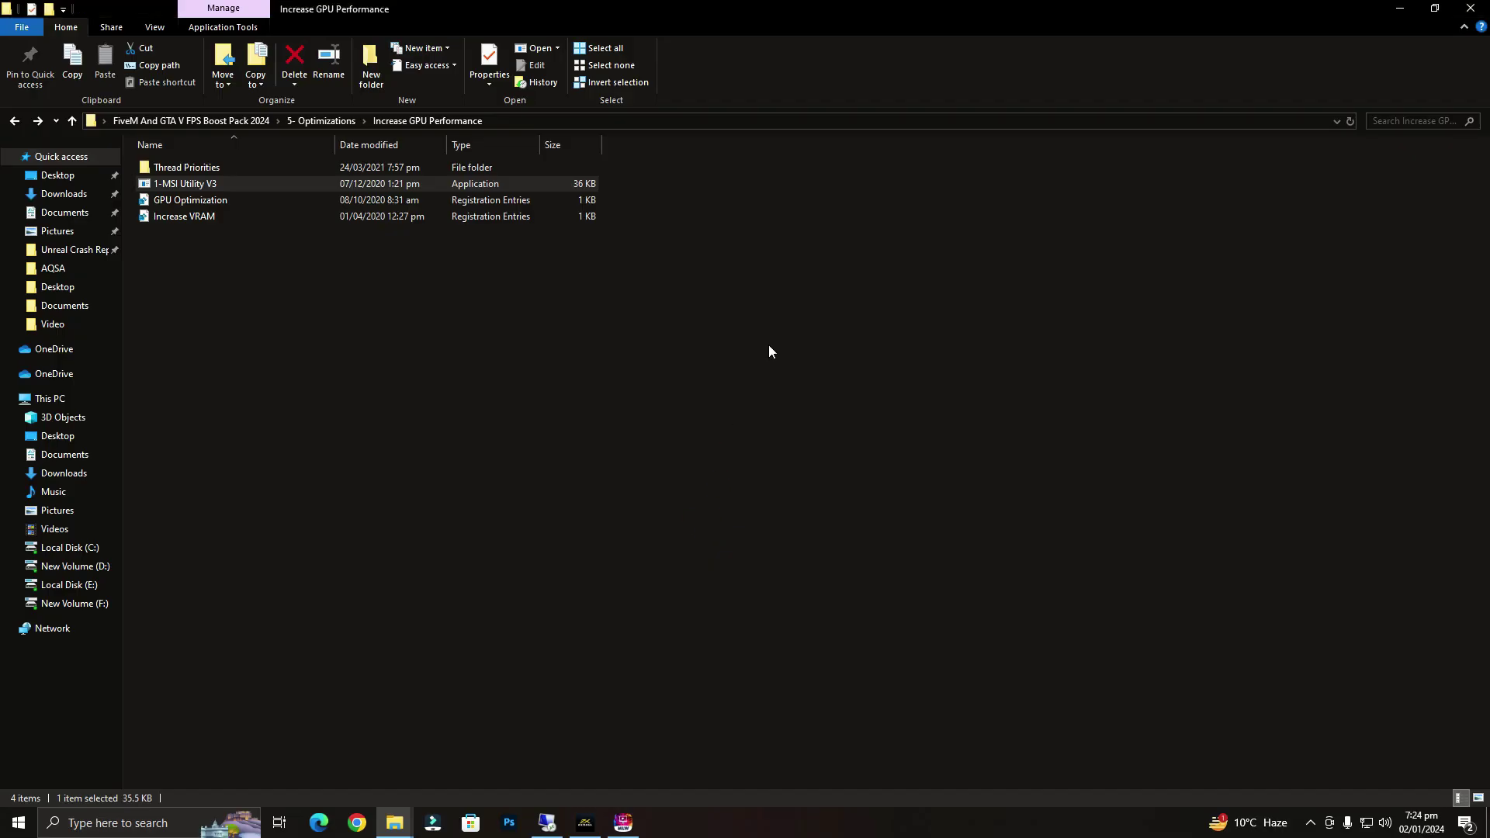
pyautogui.moveTo(740, 184); pyautogui.dragTo(972, 224)
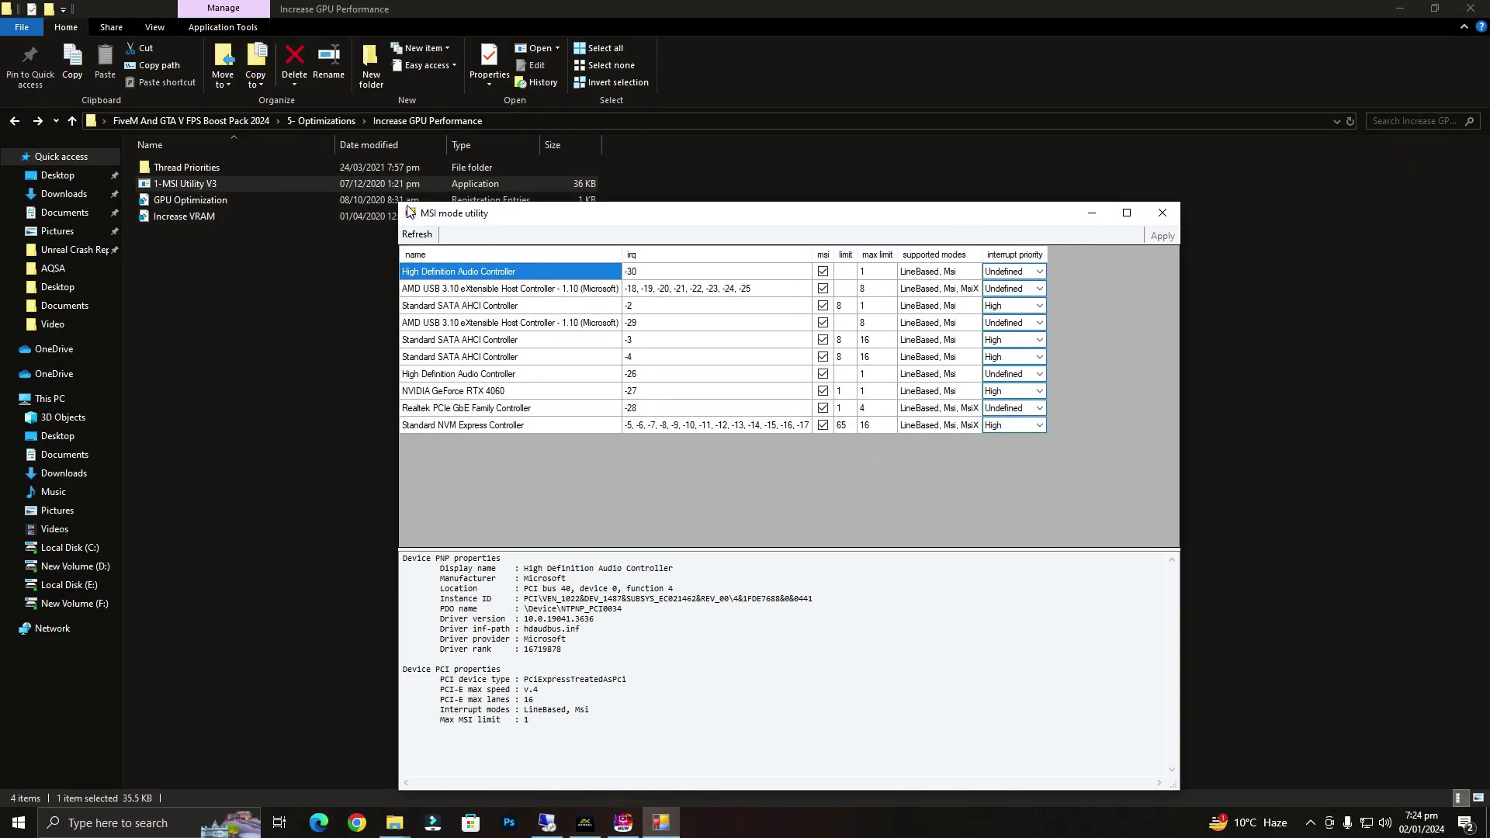
pyautogui.moveTo(399, 204); pyautogui.dragTo(566, 407)
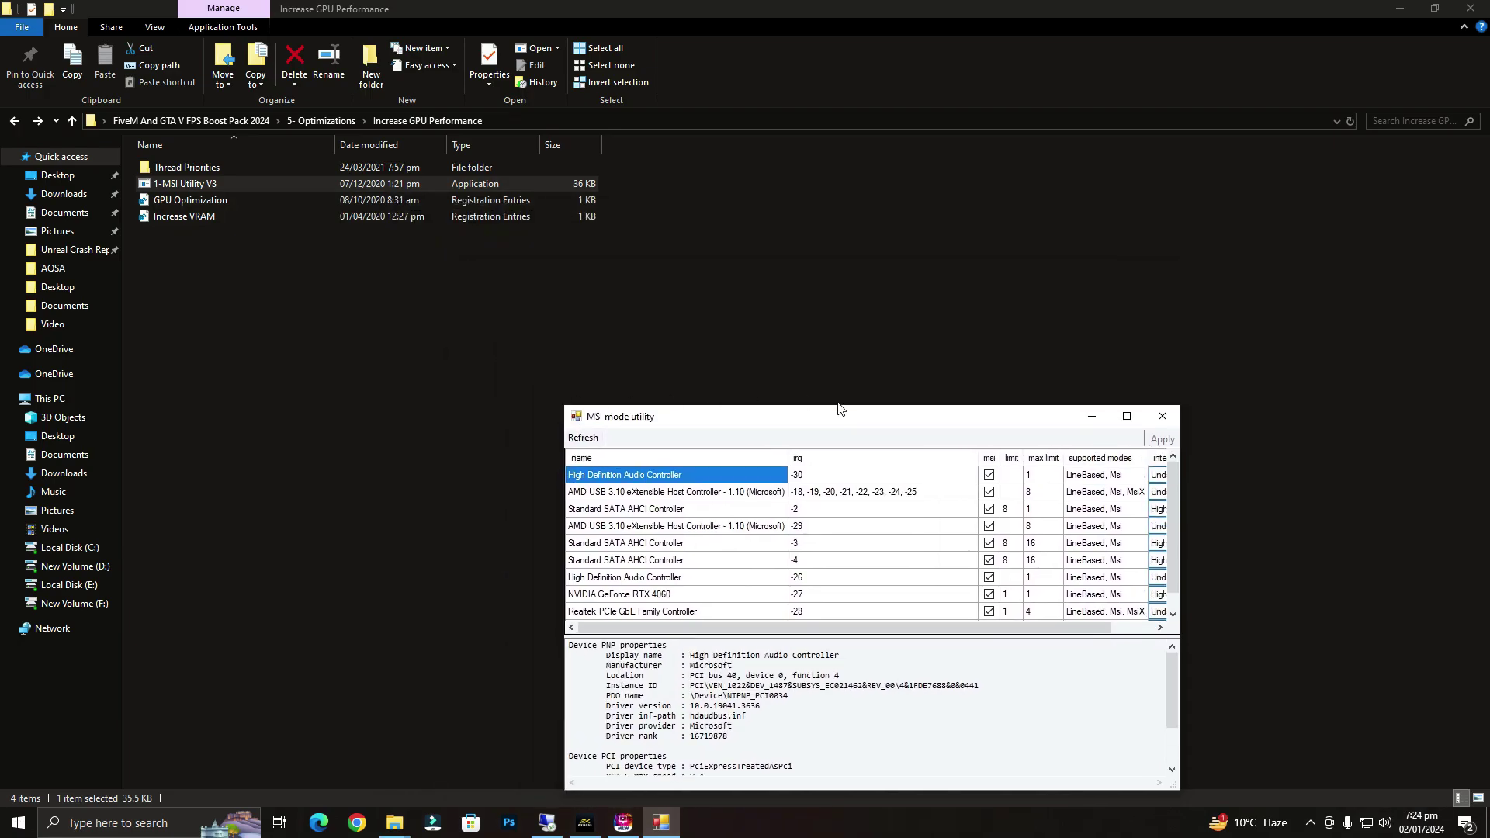
pyautogui.moveTo(848, 407); pyautogui.dragTo(607, 271)
pyautogui.moveTo(803, 509); pyautogui.dragTo(837, 510)
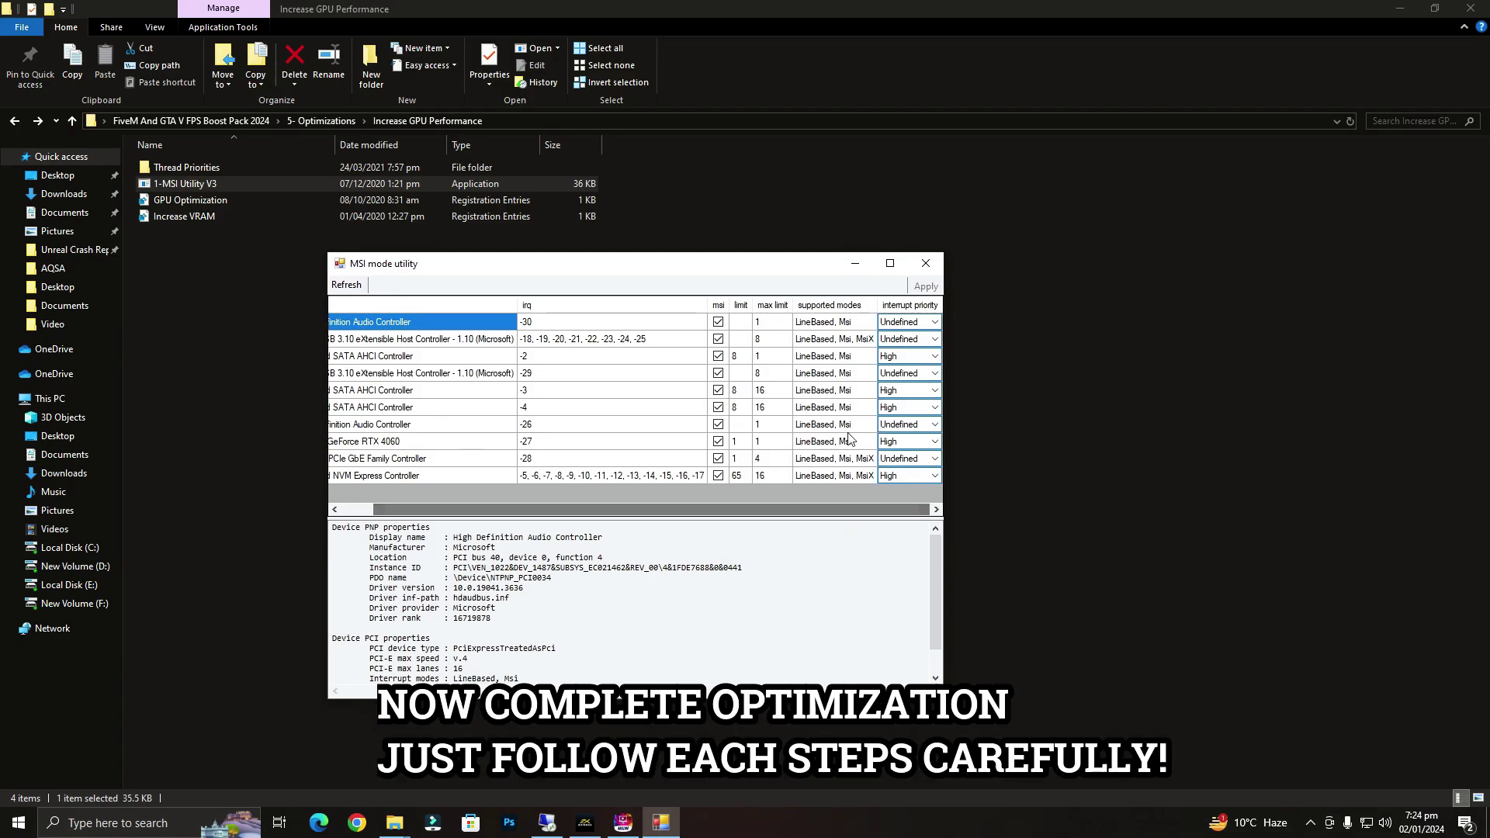
# Check that MSI is ticked for the first High Definition Audio Controller and review every listed device's supported modes.
pyautogui.click(833, 326)
pyautogui.click(681, 323)
pyautogui.click(719, 322)
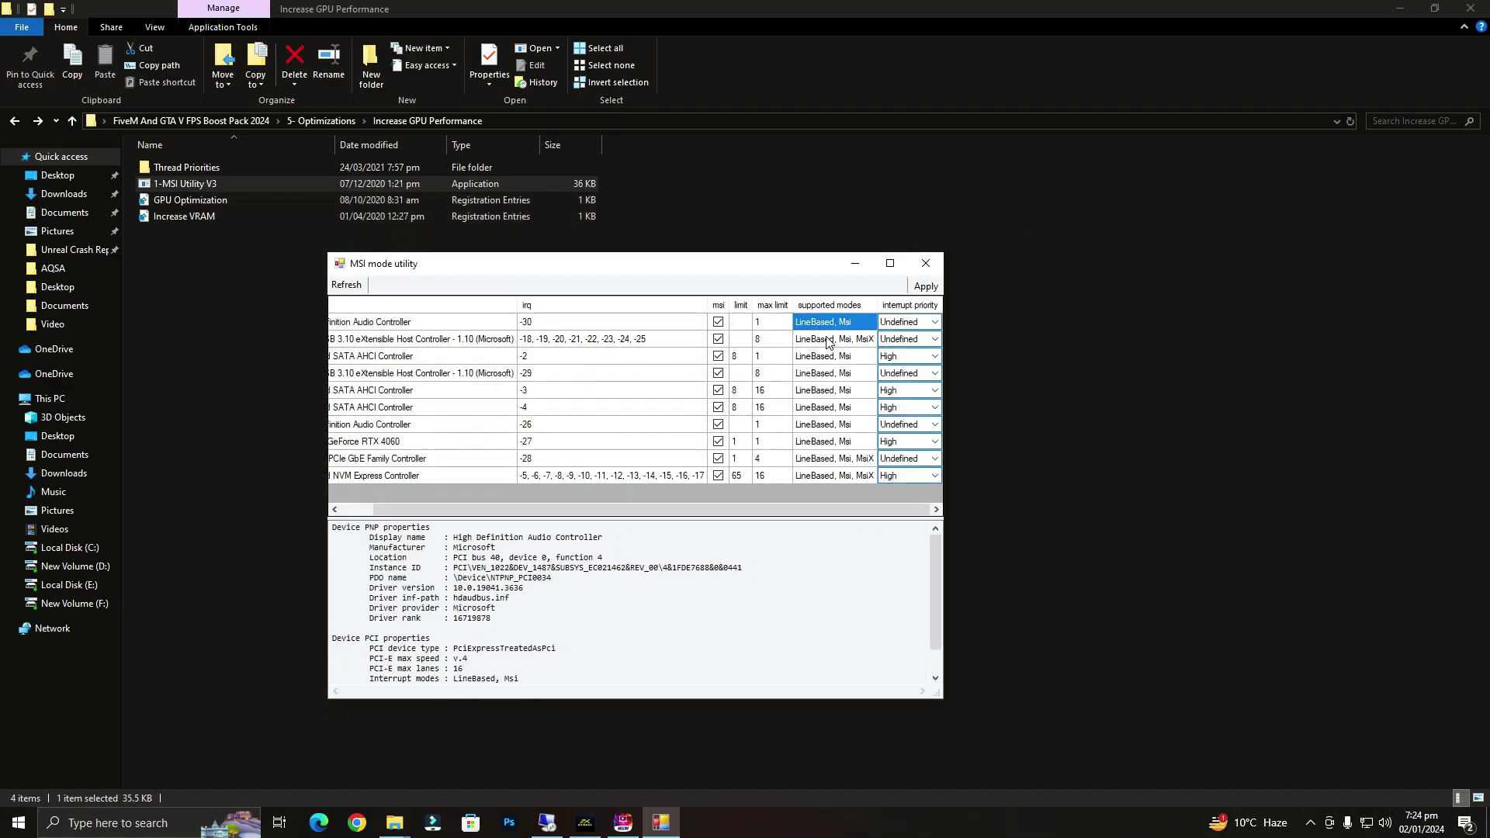
pyautogui.moveTo(829, 343); pyautogui.dragTo(839, 476)
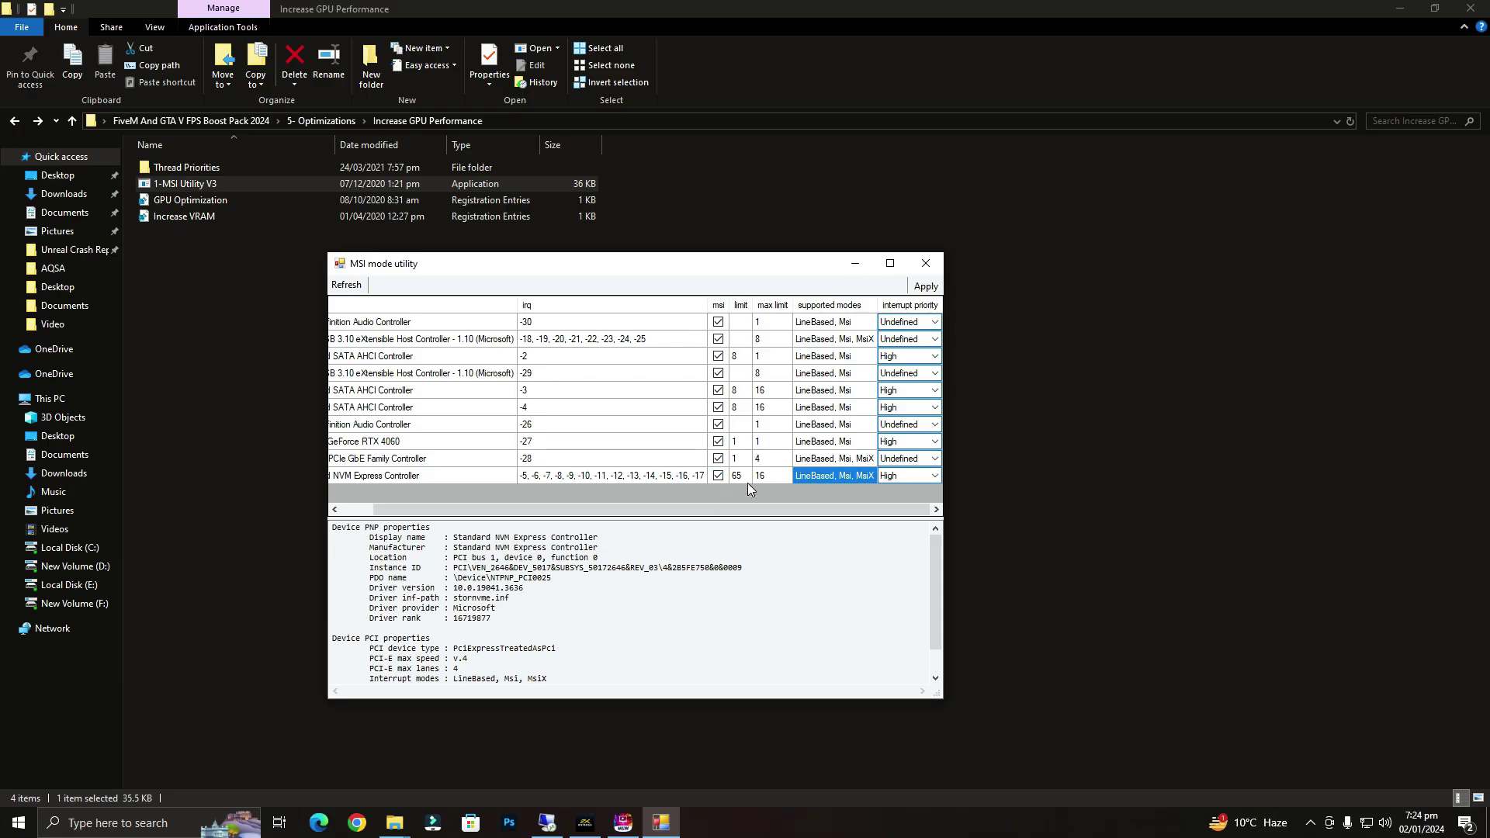
# Set the interrupt priority of the NVIDIA GeForce RTX 4060 to High in the maximized MSI mode utility and close it.
pyautogui.click(382, 448)
pyautogui.moveTo(426, 509); pyautogui.dragTo(394, 509)
pyautogui.click(890, 263)
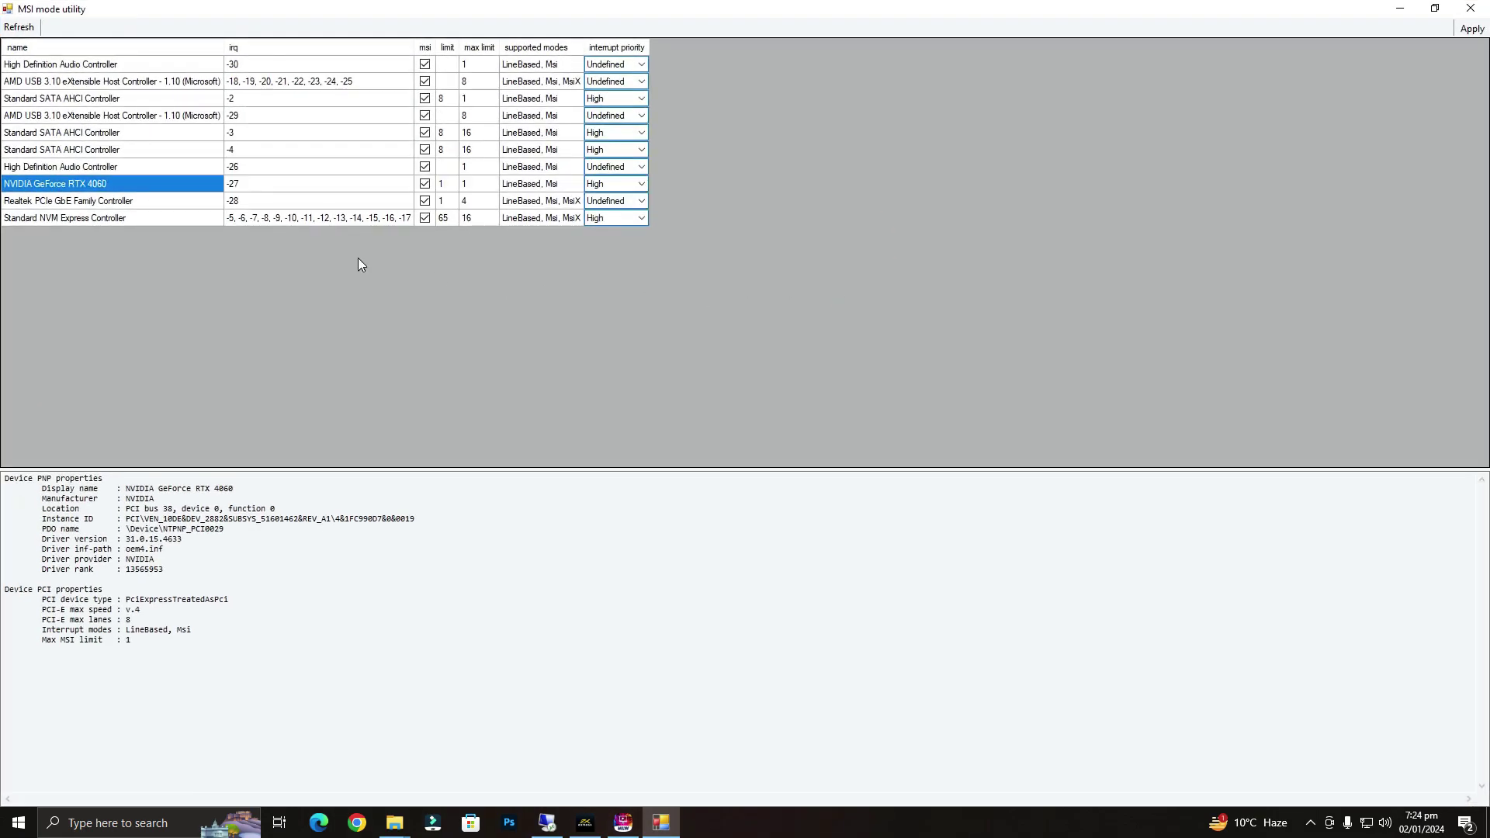
pyautogui.click(620, 187)
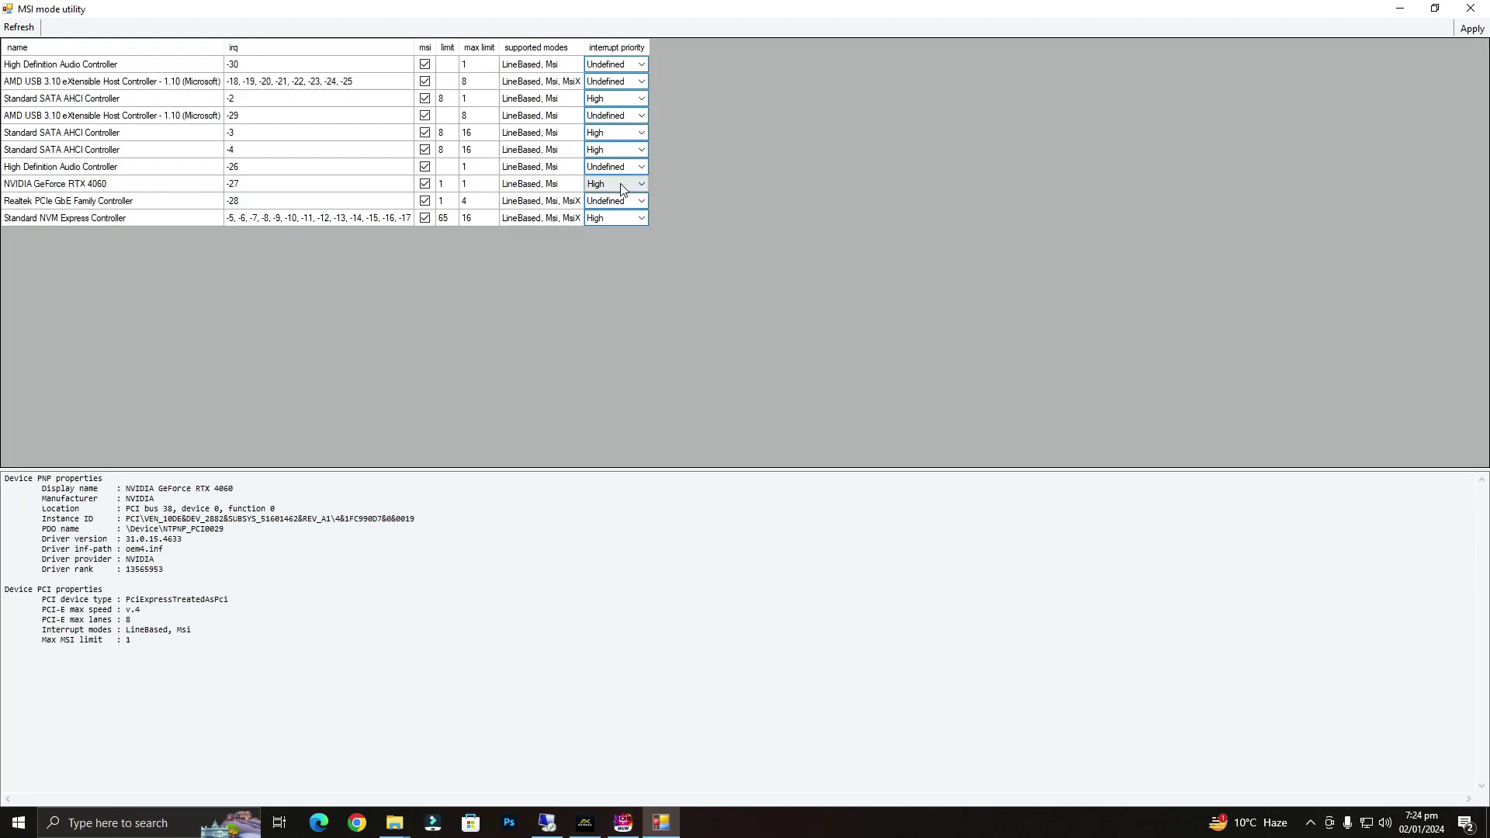
pyautogui.click(608, 230)
pyautogui.click(1463, 10)
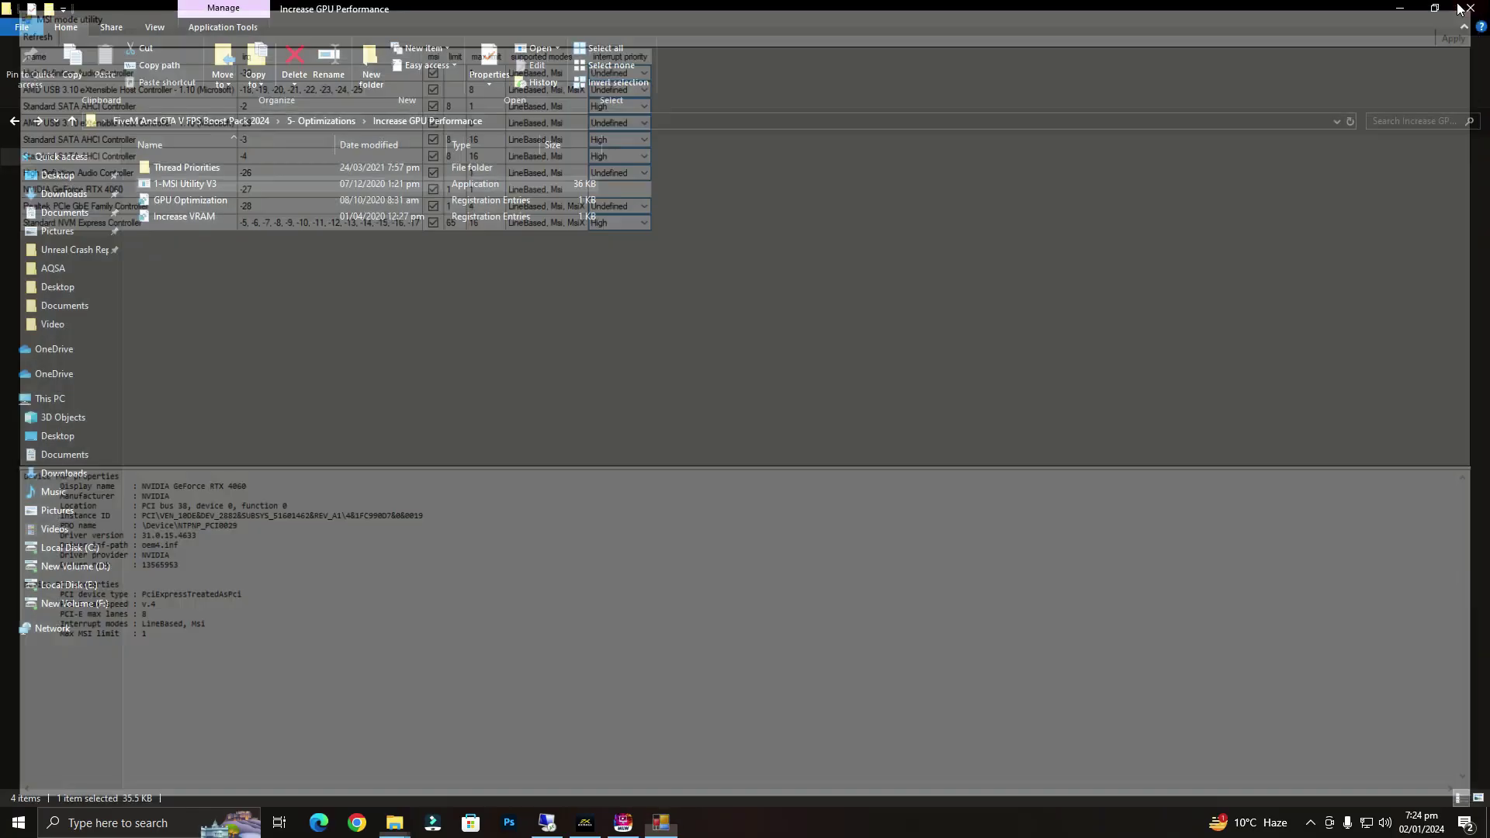
# Merge the GPU Optimization file from the Increase GPU Performance folder into the registry, allowing the changes.
pyautogui.rightClick(152, 203)
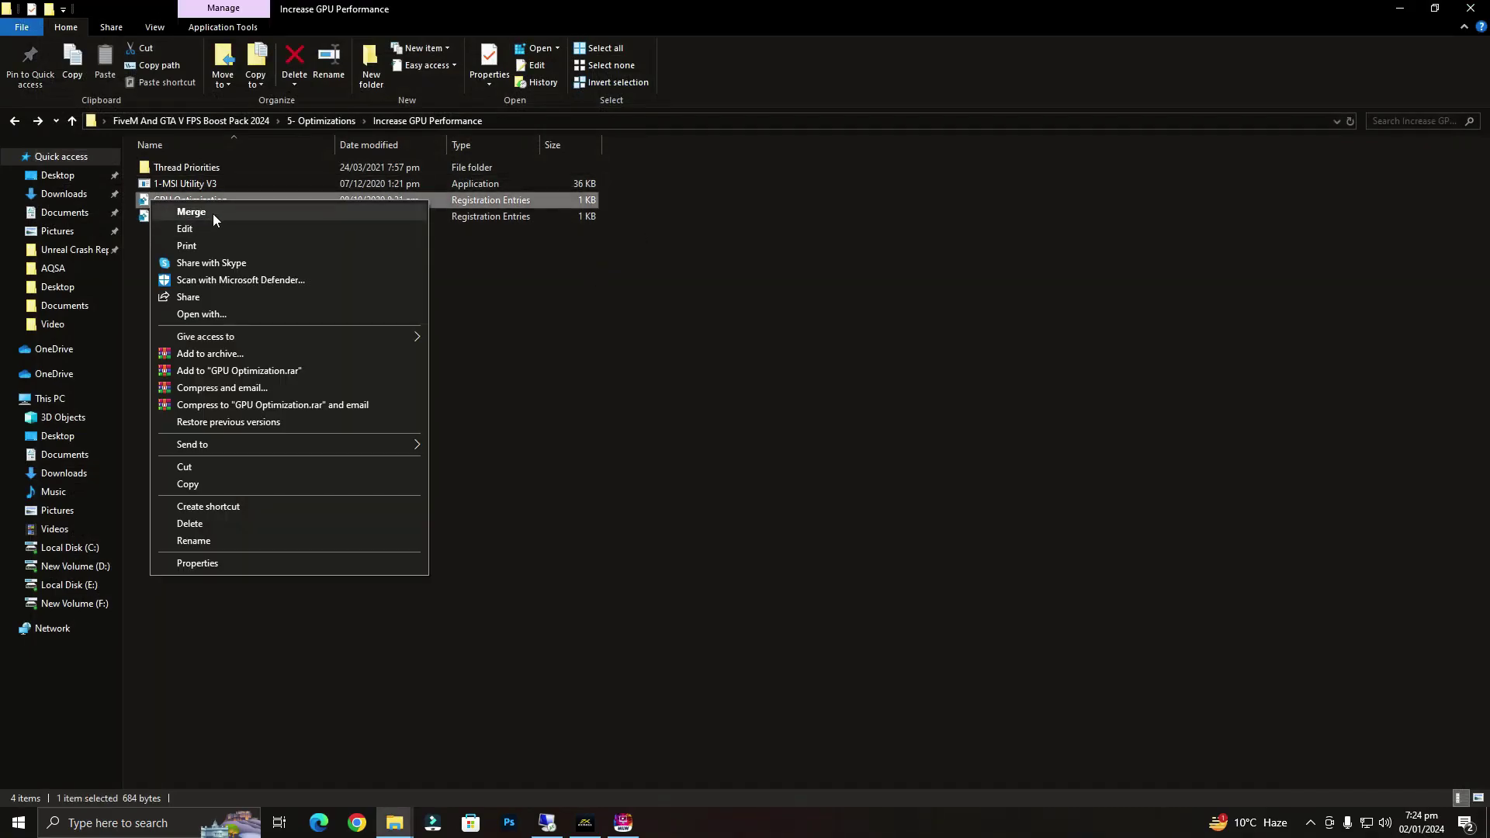
pyautogui.click(212, 210)
pyautogui.click(665, 509)
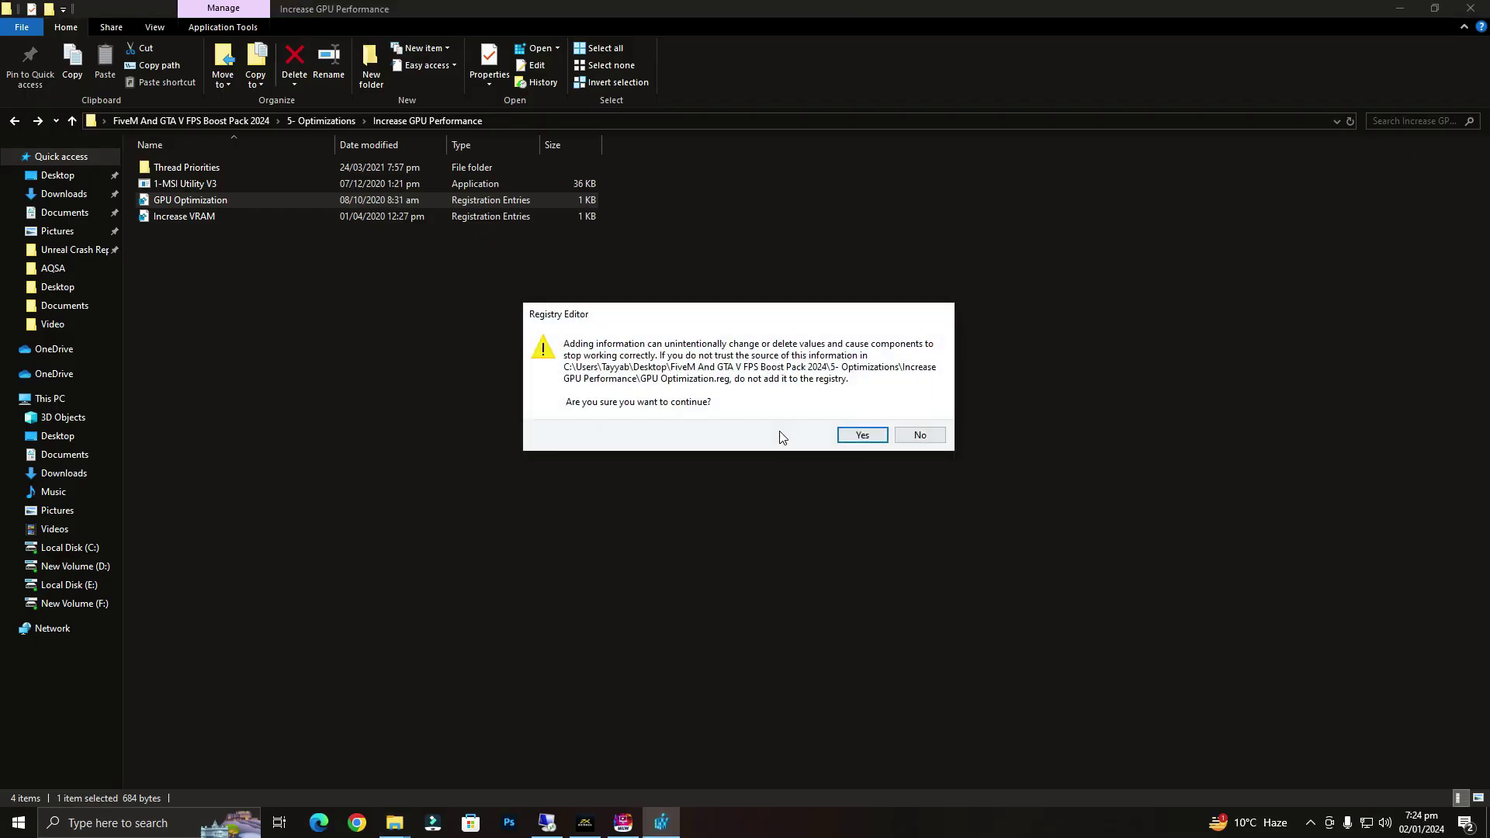
pyautogui.click(859, 439)
pyautogui.click(917, 429)
pyautogui.click(230, 245)
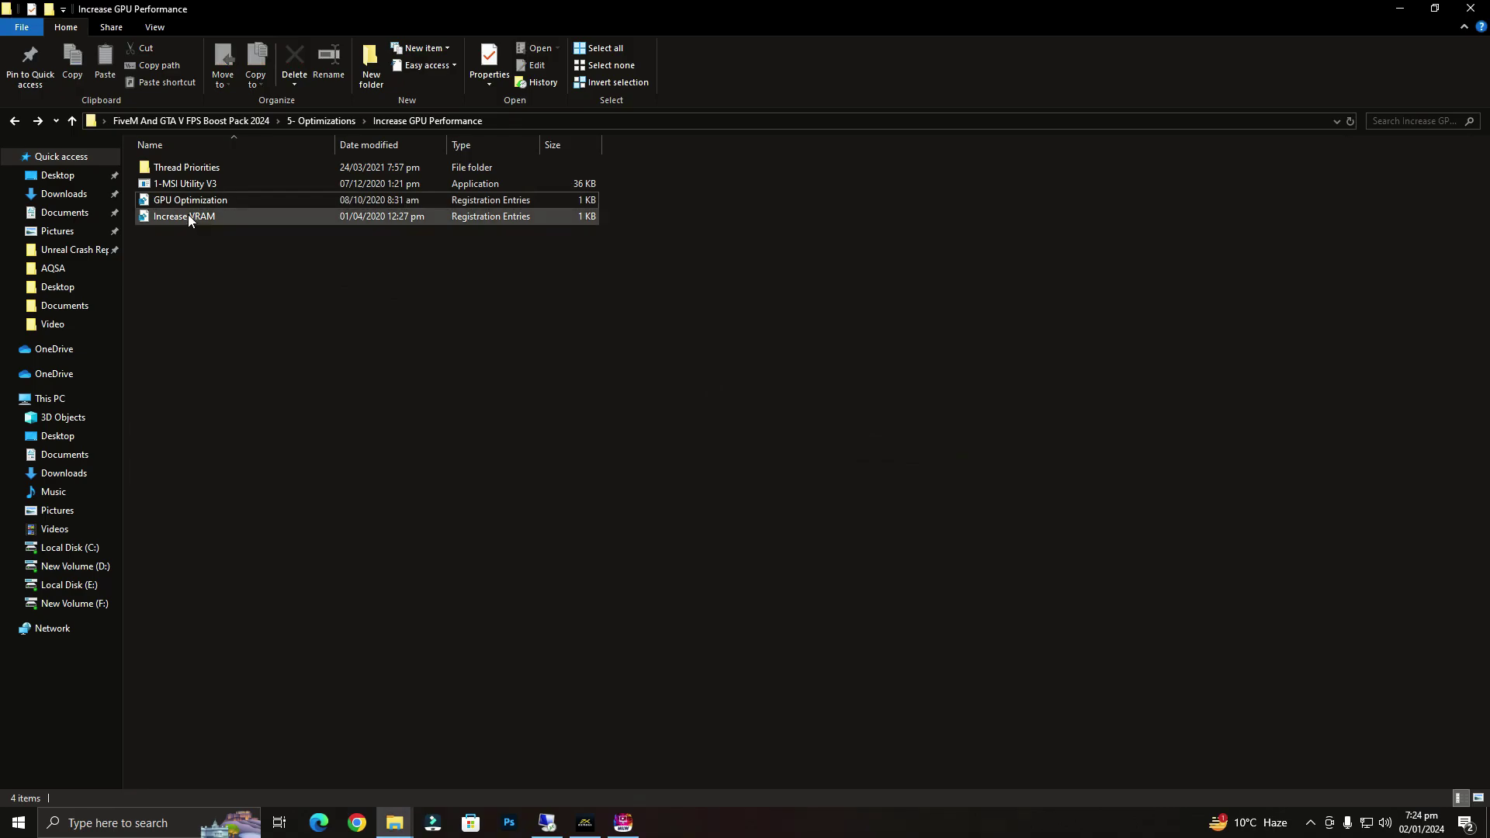
# Merge the Increase VRAM file into the registry, allowing the changes.
pyautogui.rightClick(188, 216)
pyautogui.click(211, 225)
pyautogui.click(725, 506)
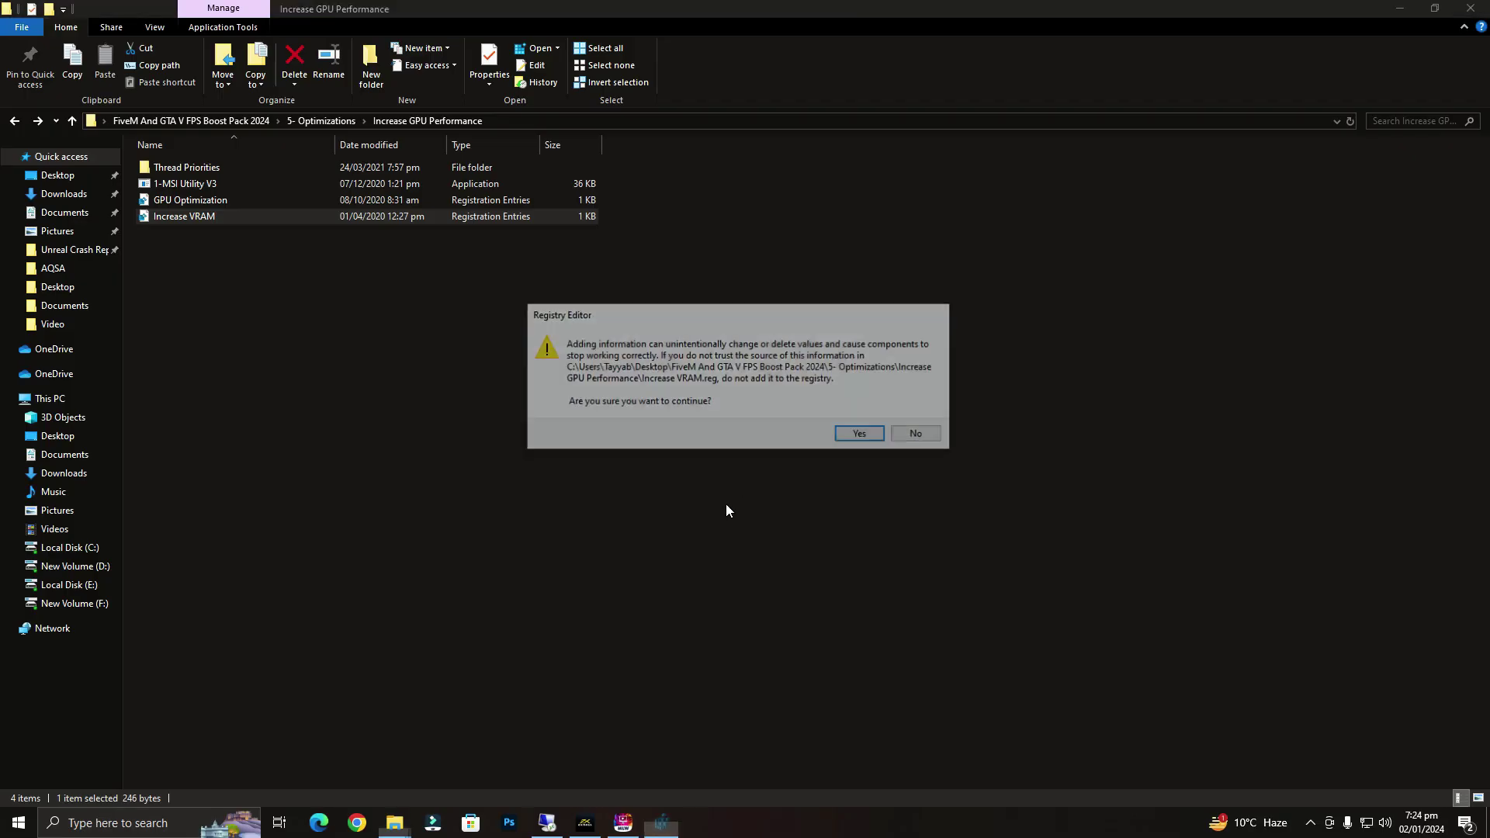
pyautogui.click(861, 433)
pyautogui.click(927, 427)
pyautogui.click(500, 306)
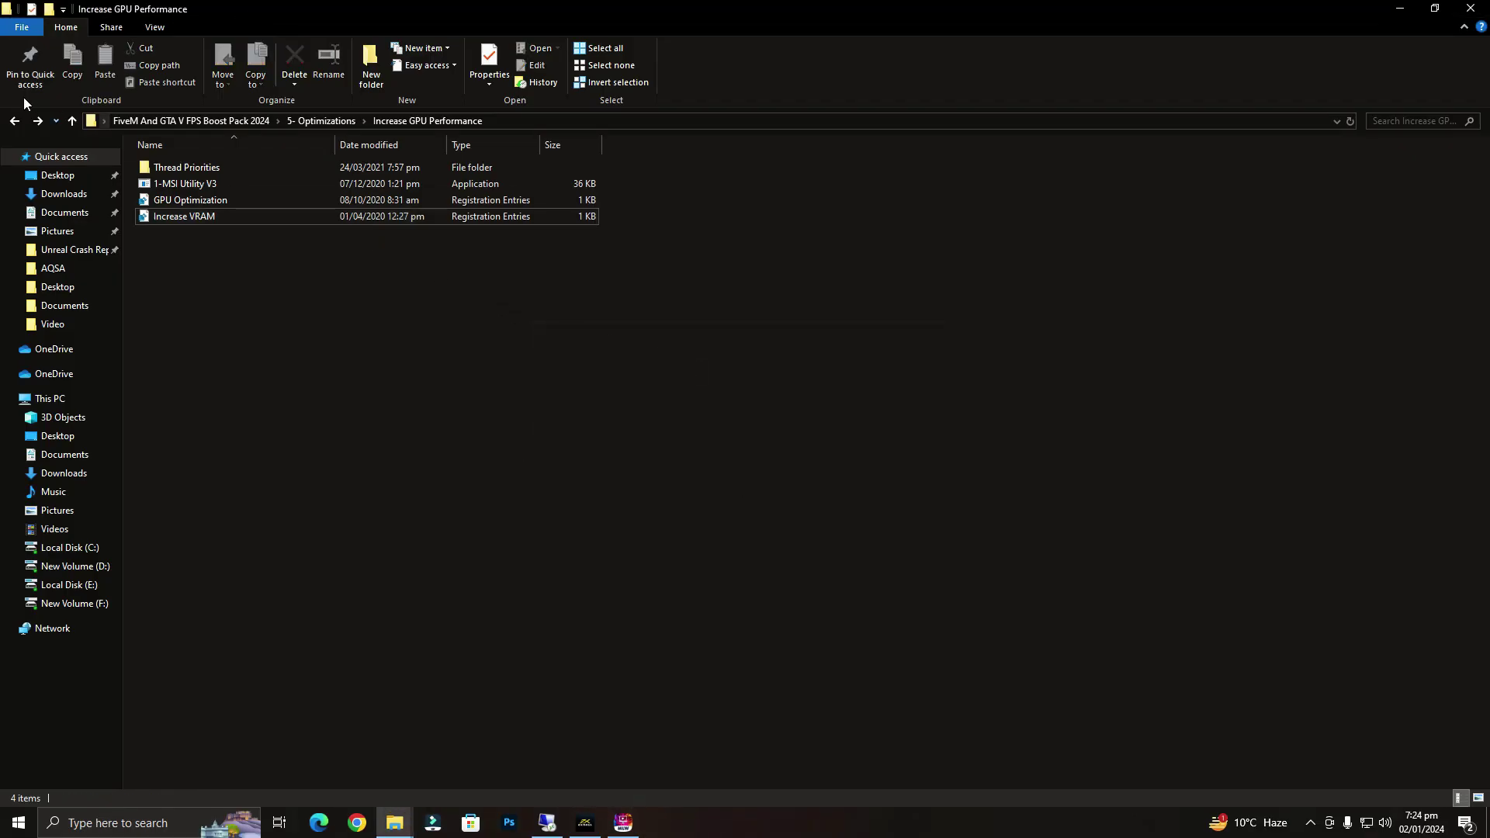
# Merge 2-Disable Full Screen Opt from the "5- Optimizations" > "Optimization Guide" folder into the registry, allowing the changes.
pyautogui.click(14, 122)
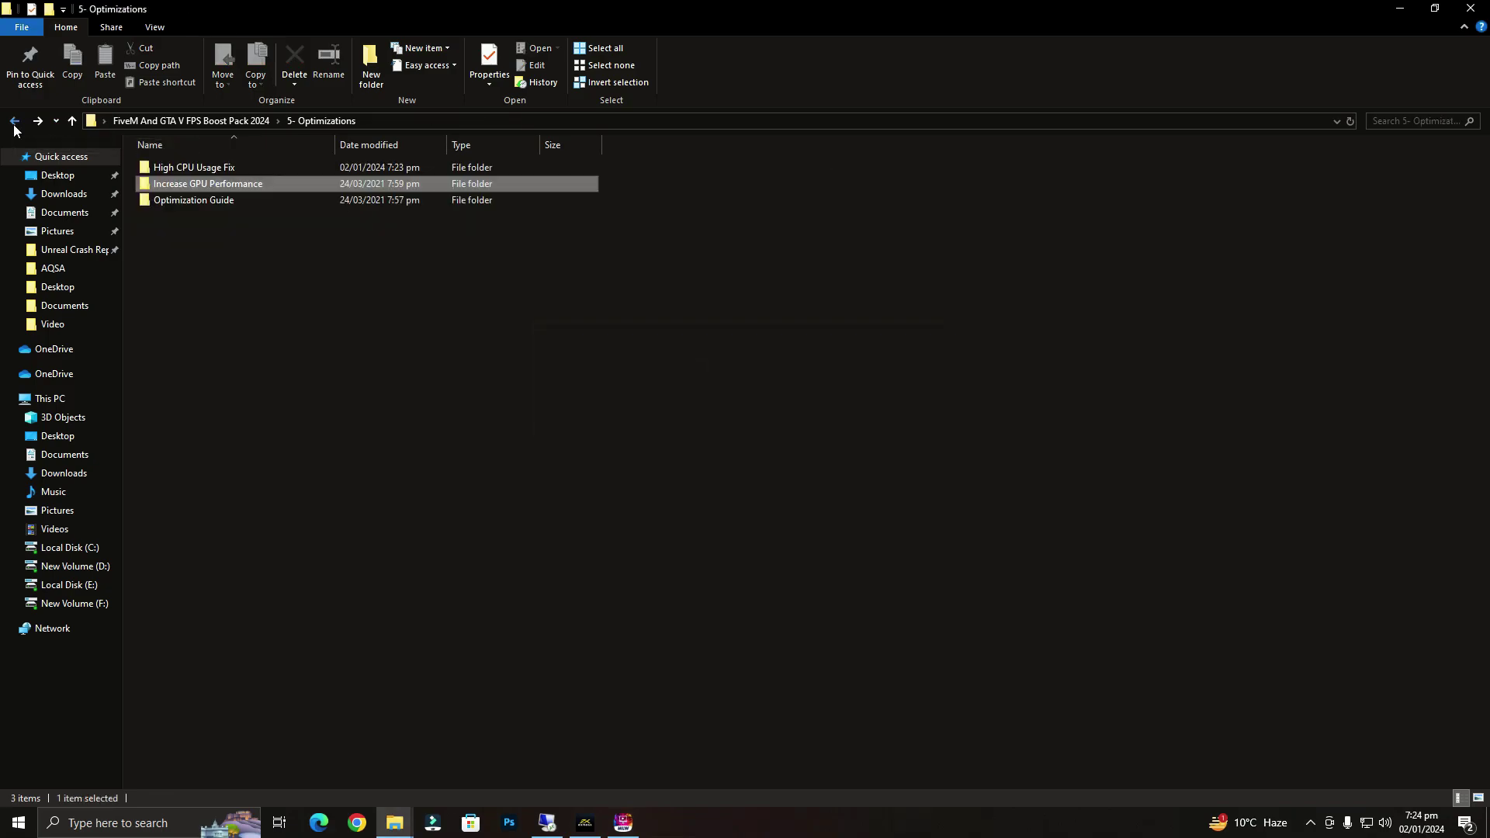
pyautogui.doubleClick(199, 201)
pyautogui.rightClick(208, 173)
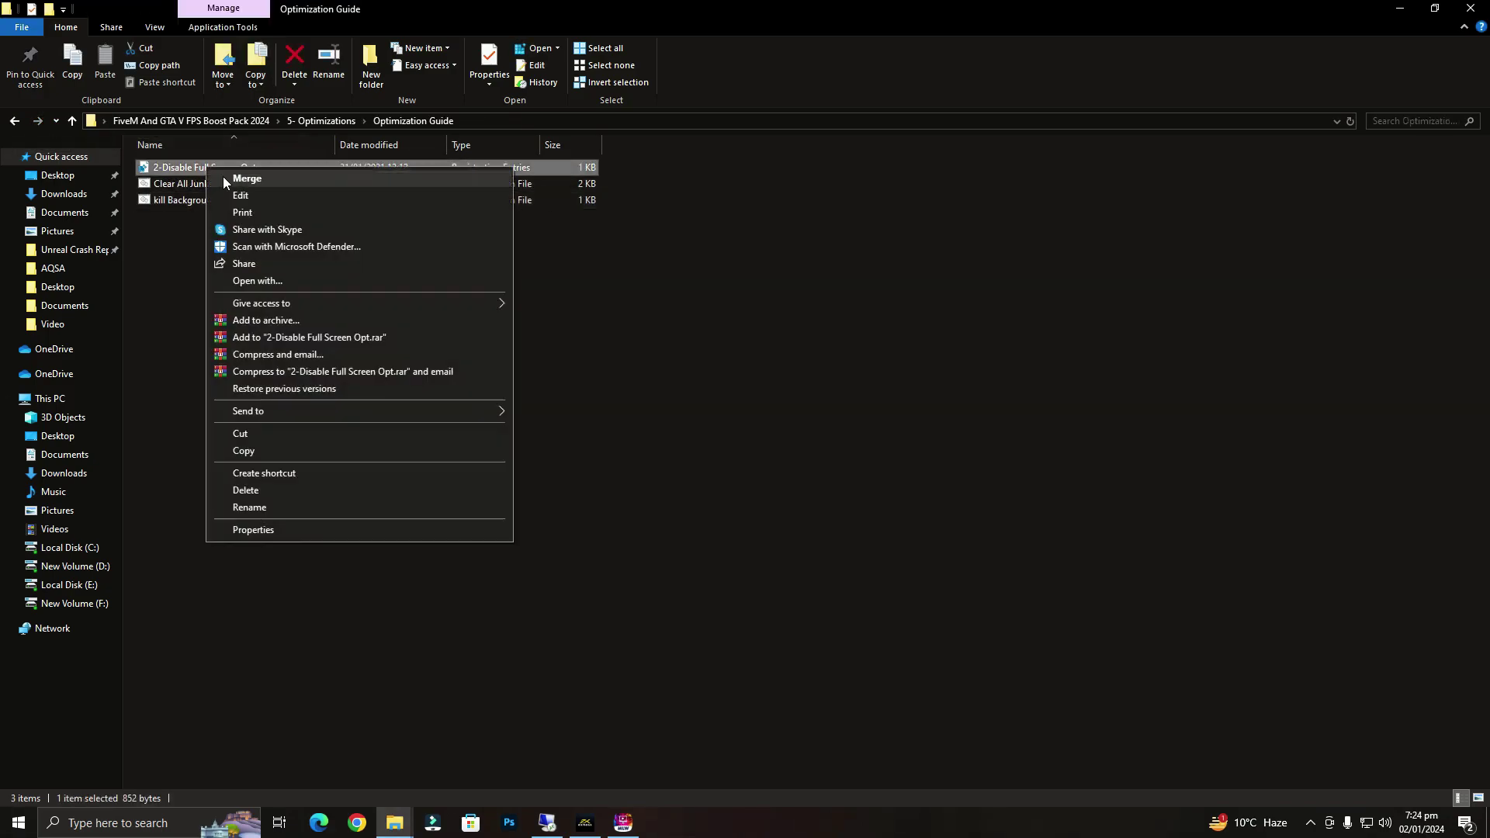
pyautogui.click(281, 180)
pyautogui.click(704, 516)
pyautogui.click(862, 433)
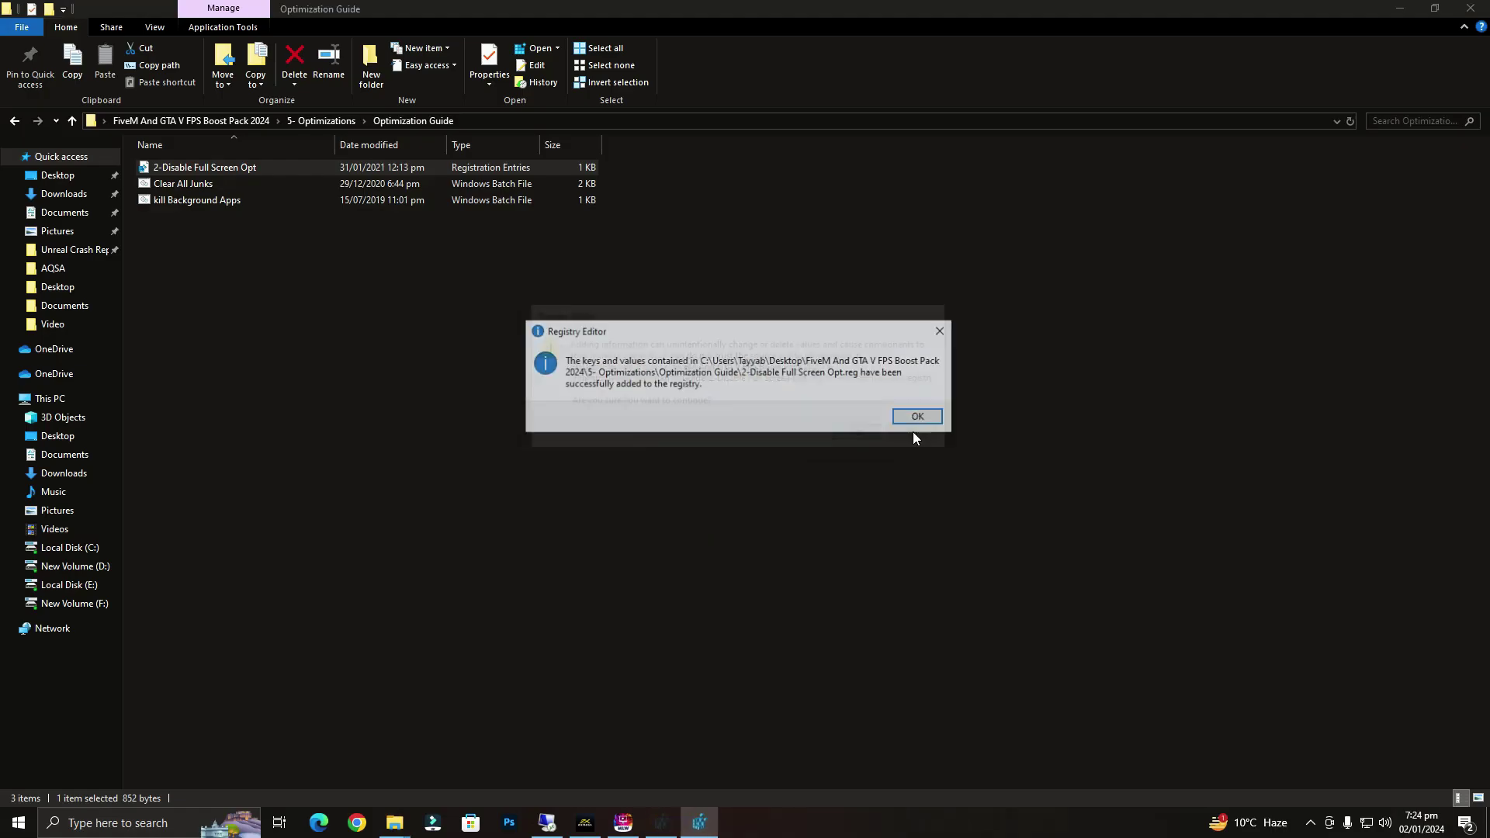
pyautogui.click(924, 425)
# Run the Clear All Junks and kill Background Apps batch files from the Optimization Guide folder.
pyautogui.rightClick(179, 183)
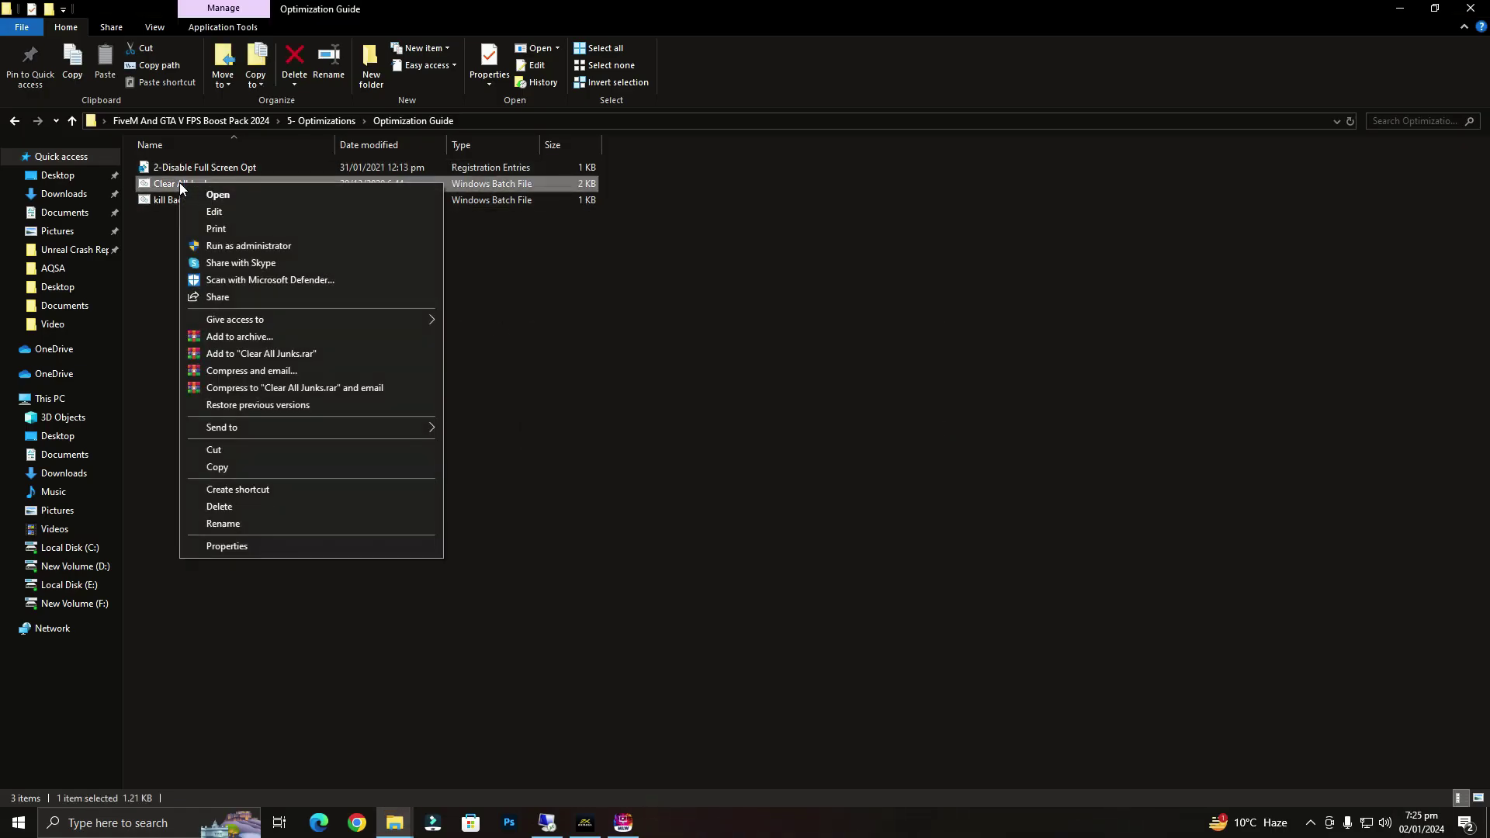
pyautogui.click(231, 196)
pyautogui.rightClick(225, 201)
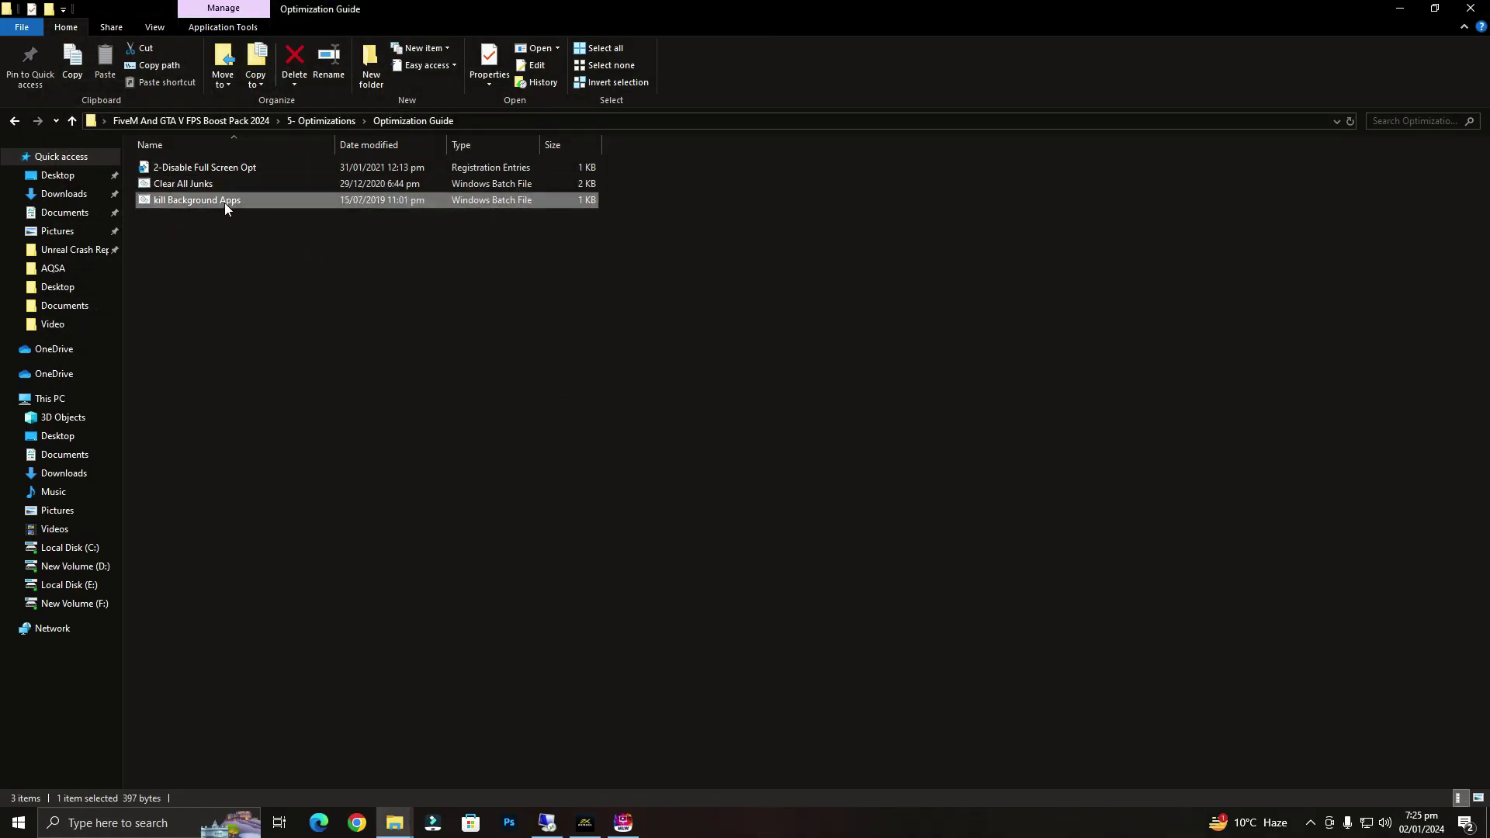
pyautogui.click(200, 213)
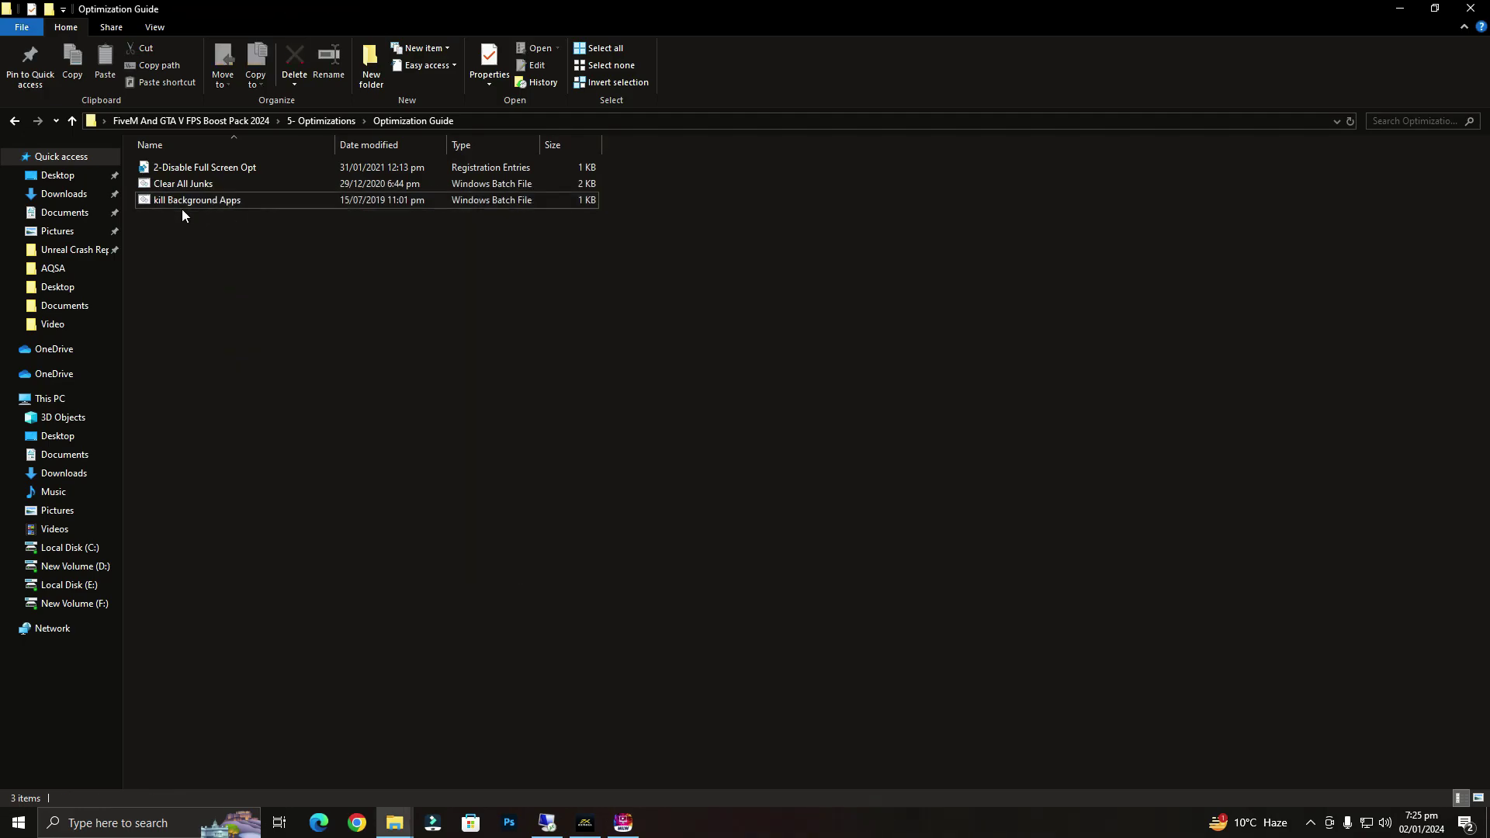
# Close the boost pack folder, refresh the desktop and launch FiveM from its desktop shortcut.
pyautogui.click(13, 121)
pyautogui.click(13, 121)
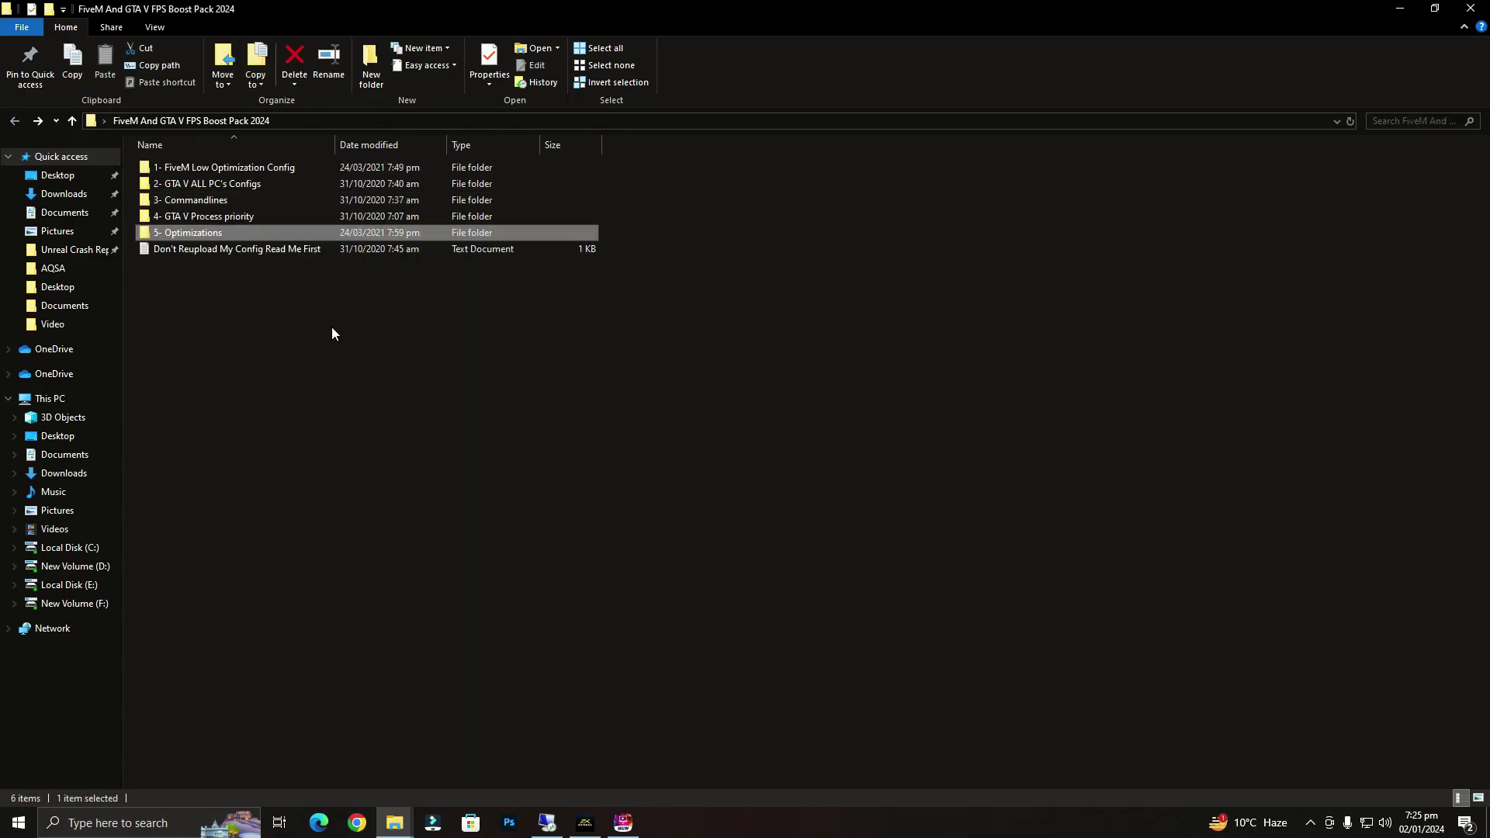
pyautogui.click(715, 208)
pyautogui.click(1485, 8)
pyautogui.rightClick(825, 152)
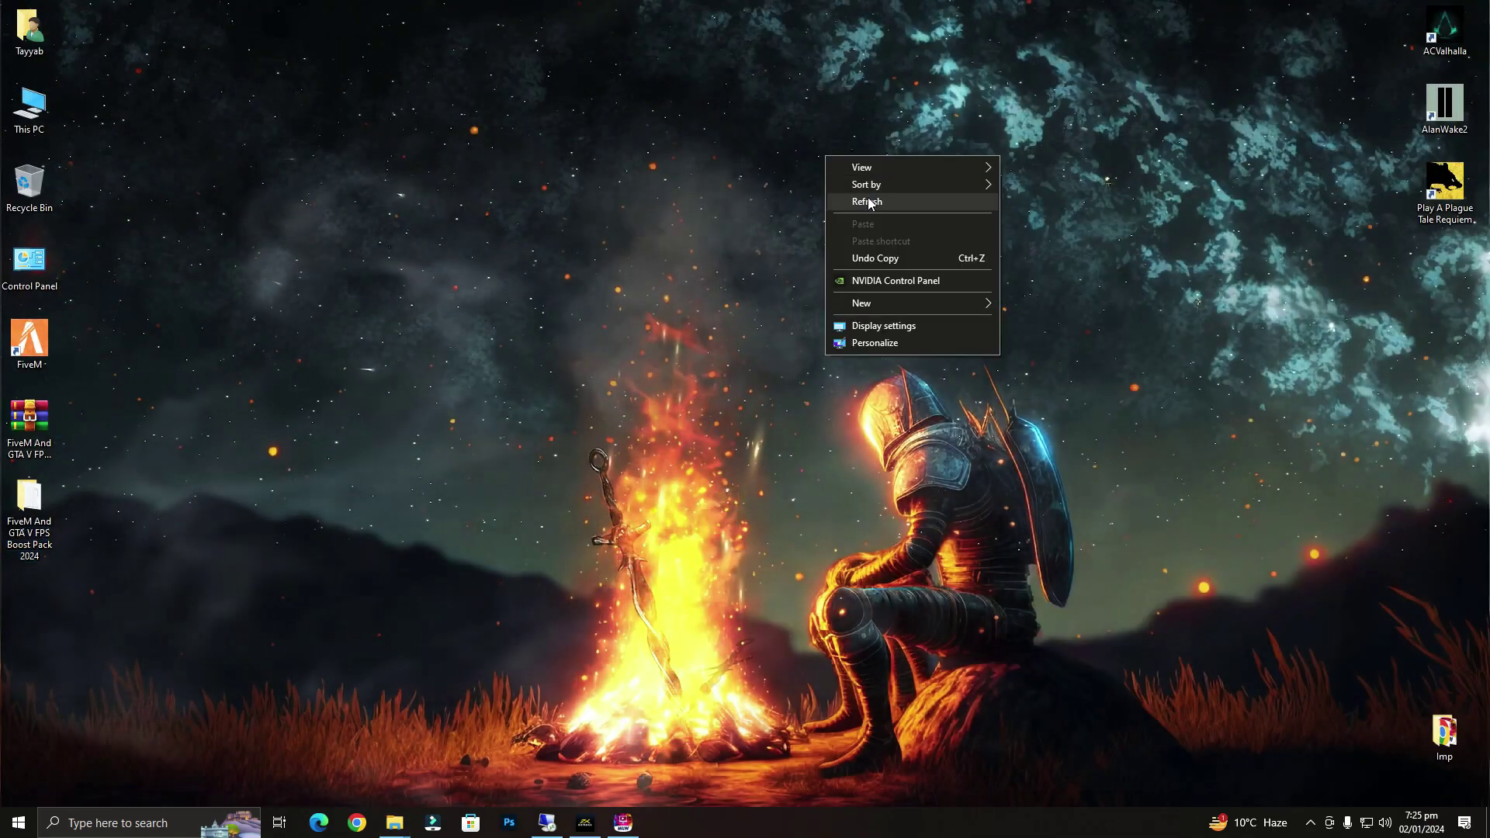
pyautogui.click(853, 199)
pyautogui.rightClick(52, 336)
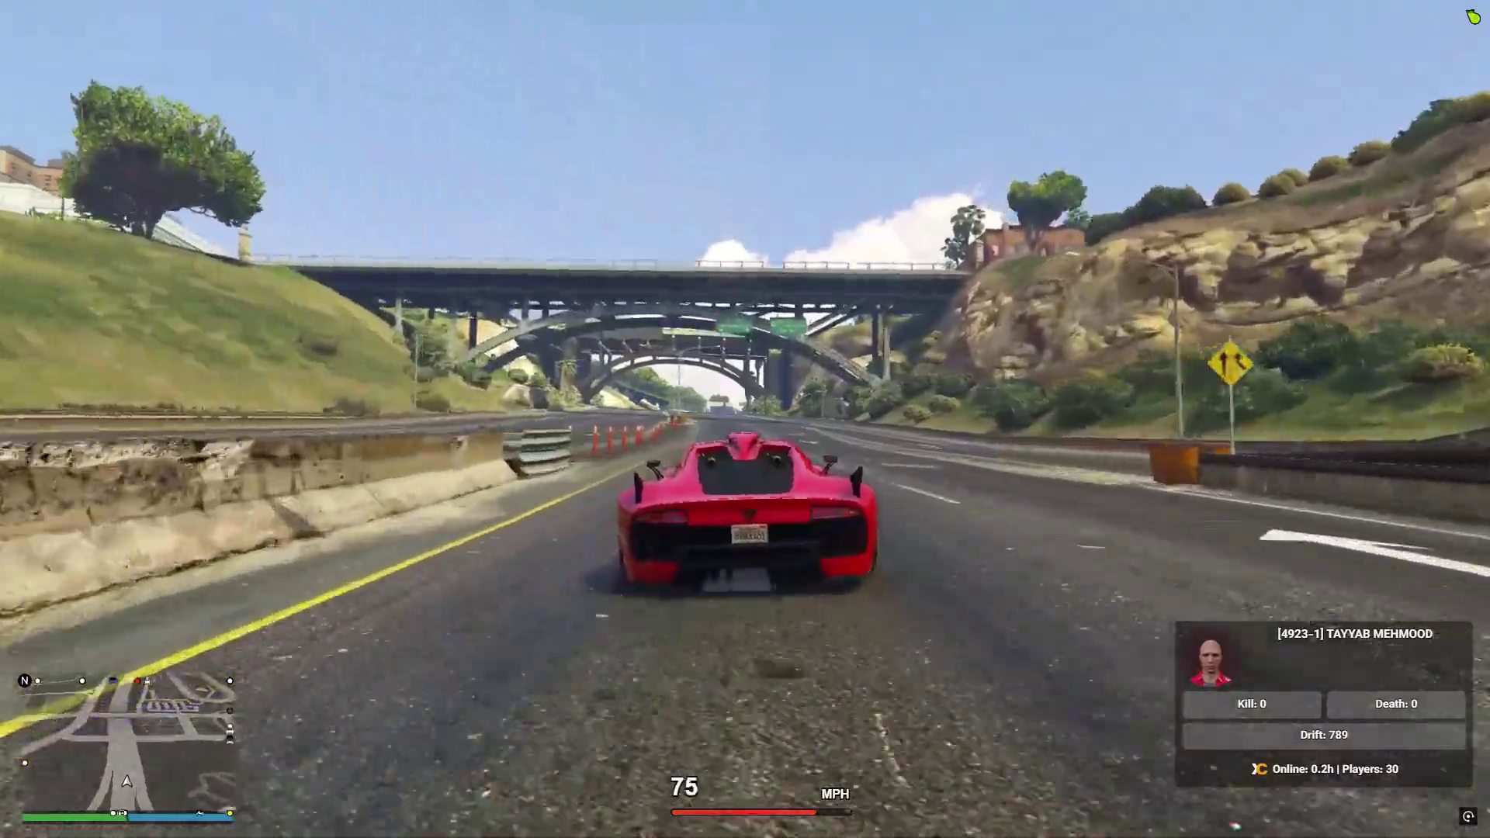
pyautogui.press('w')
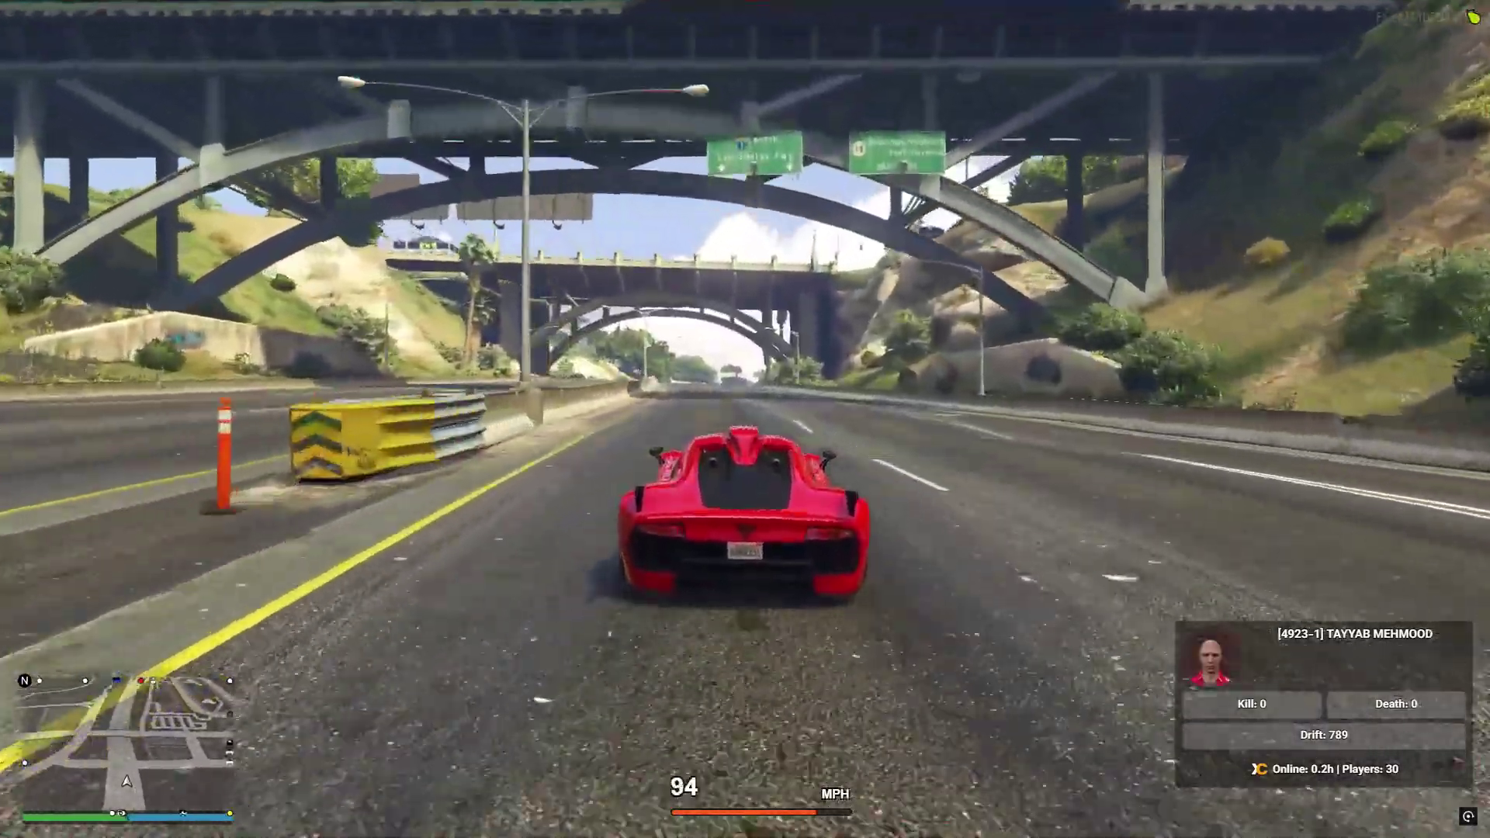
pyautogui.press('w')
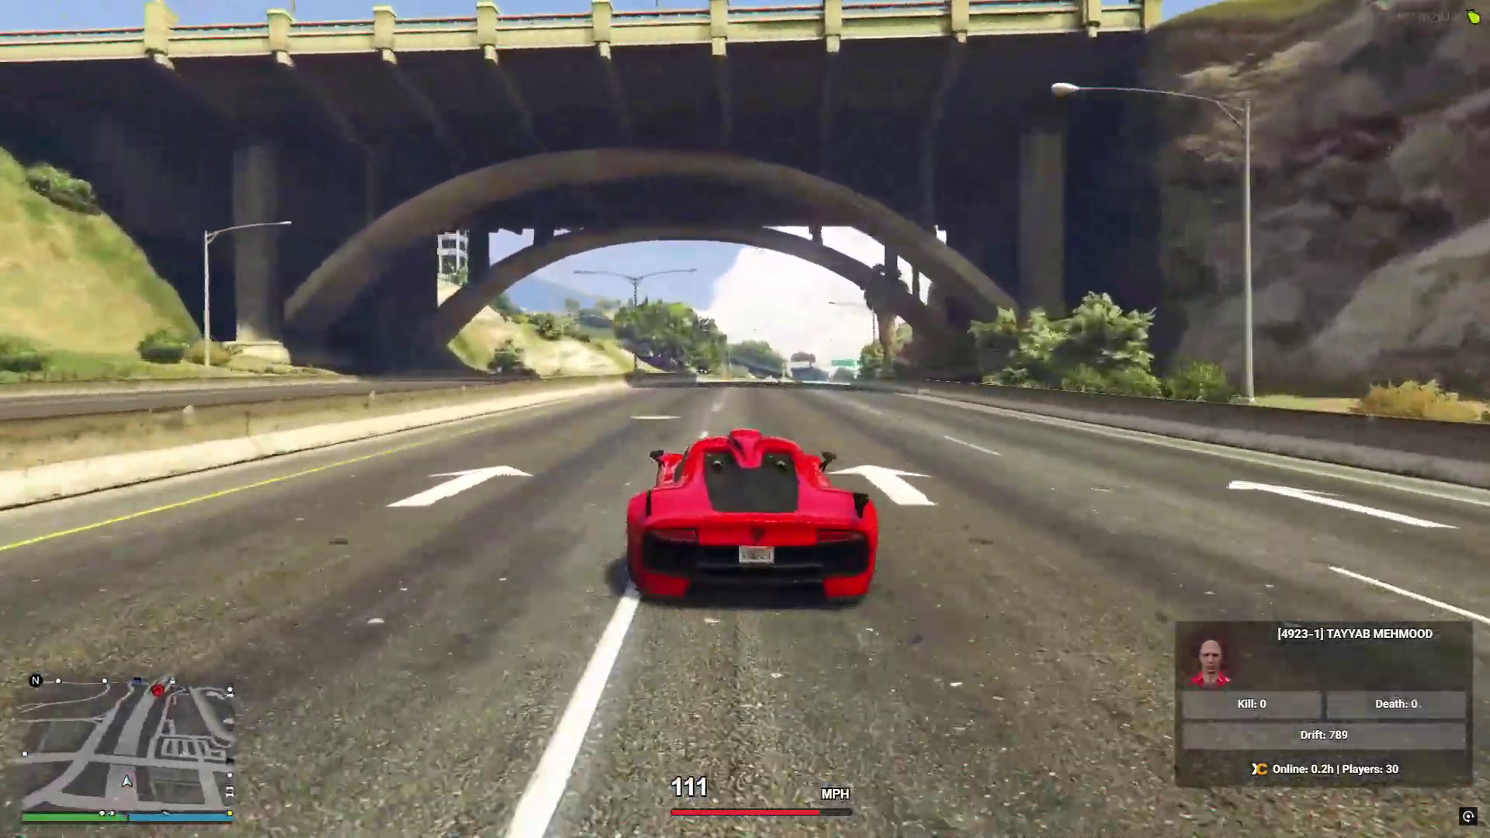
pyautogui.press('s')
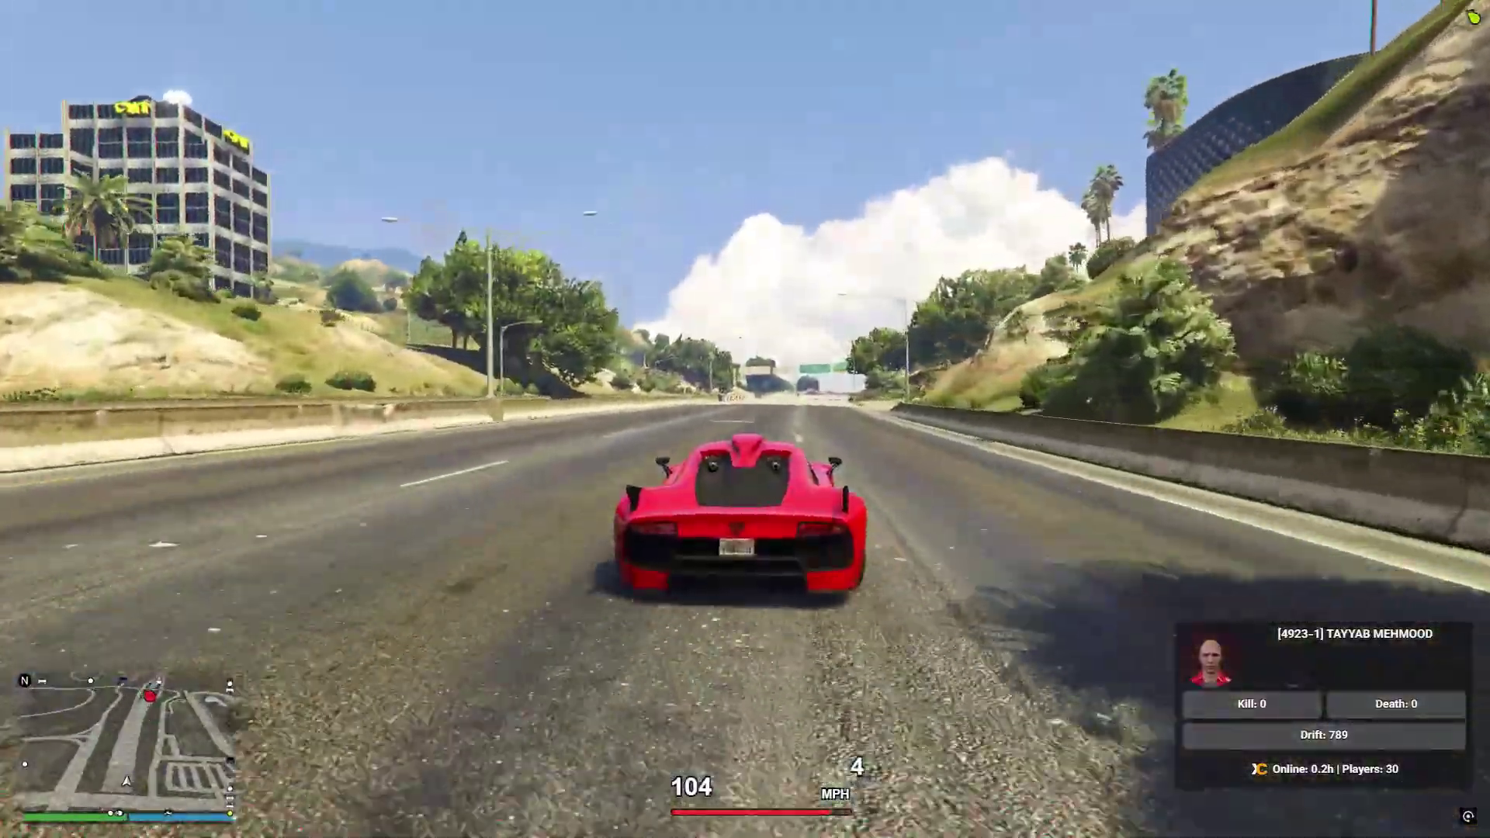
pyautogui.press('s')
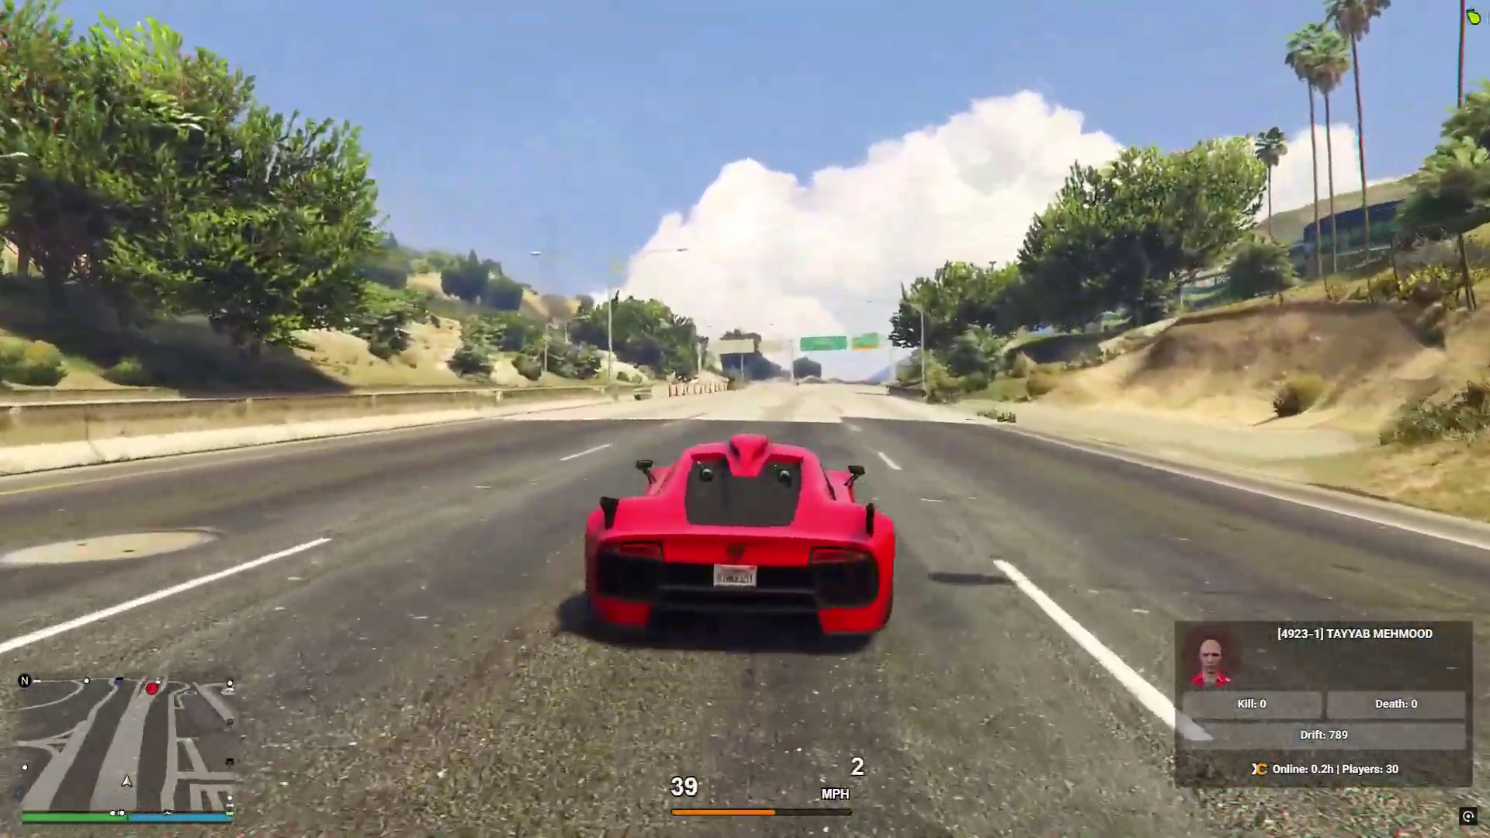
pyautogui.press('w')
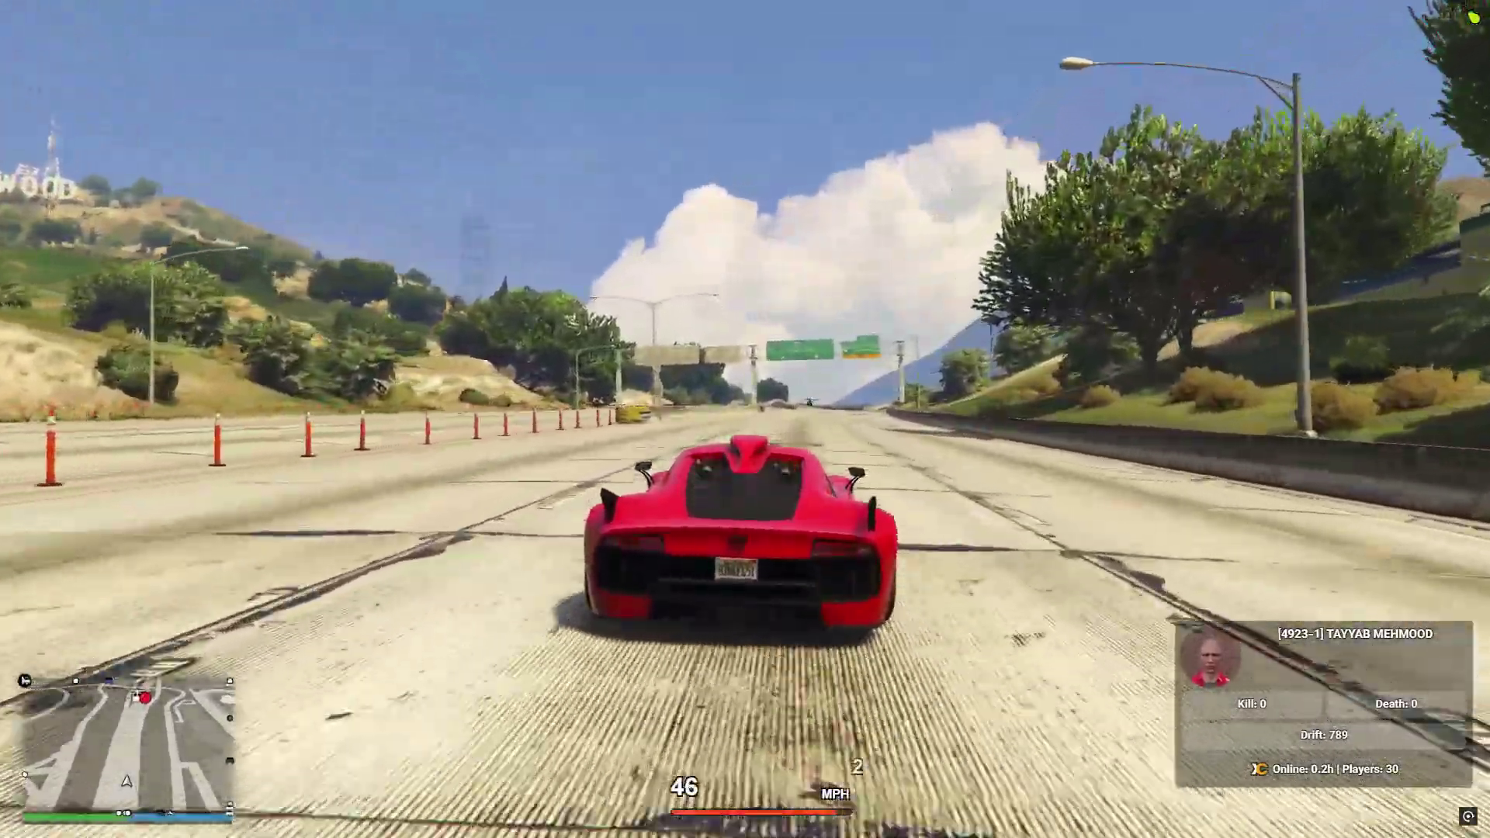
pyautogui.press('w')
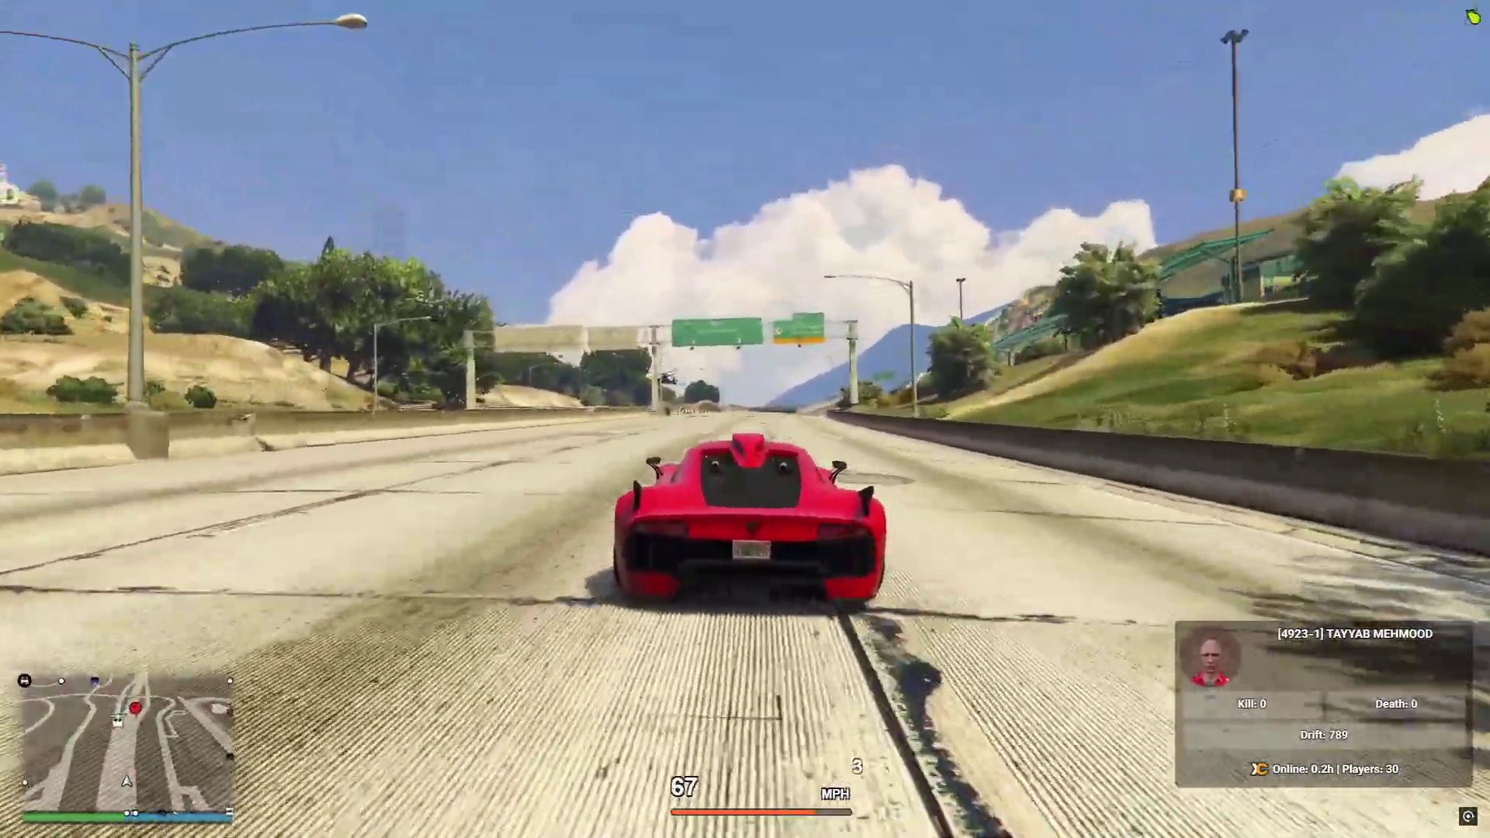
pyautogui.press('w')
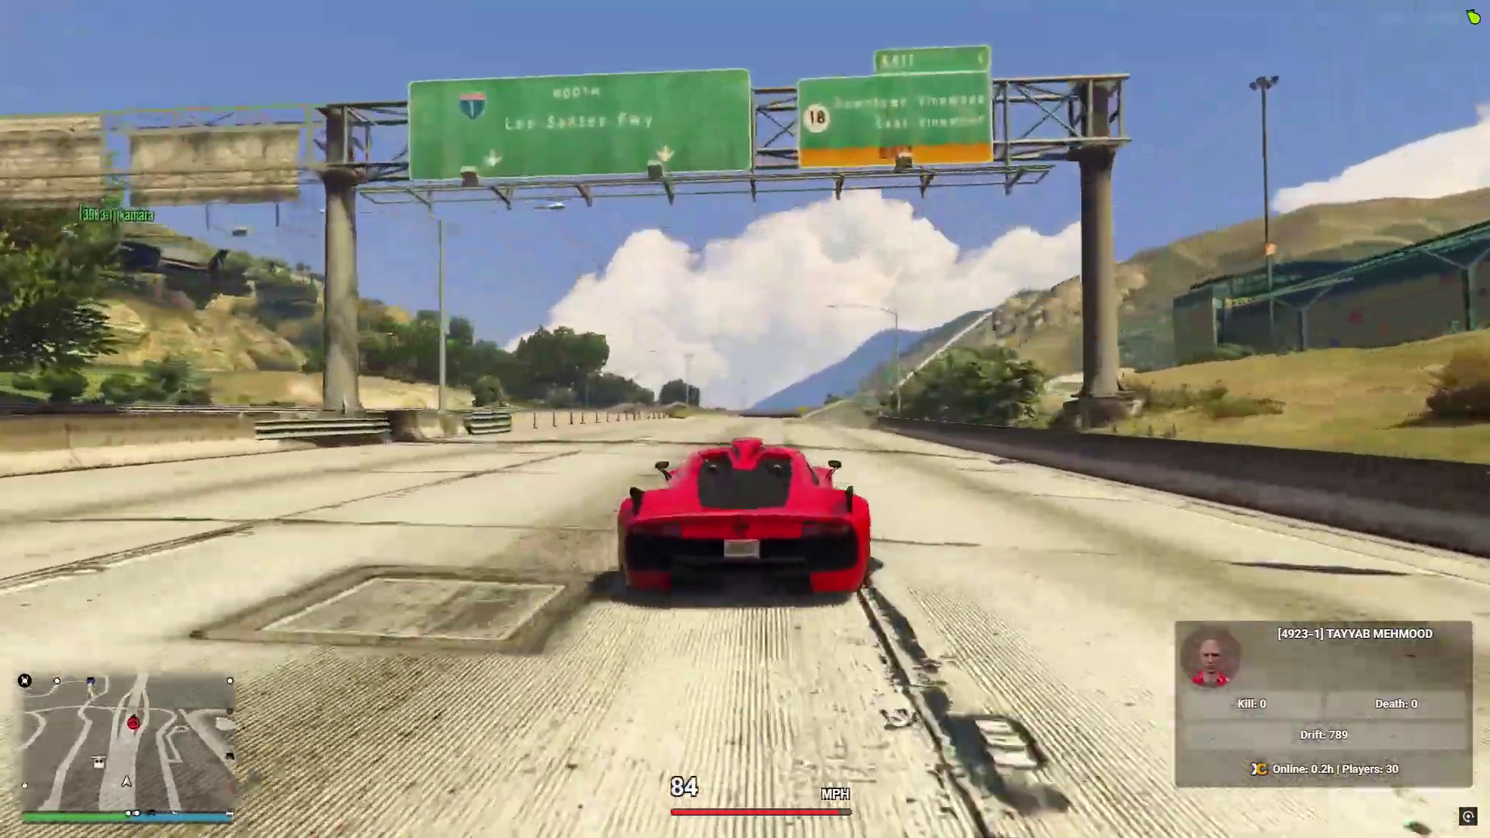
pyautogui.press('w')
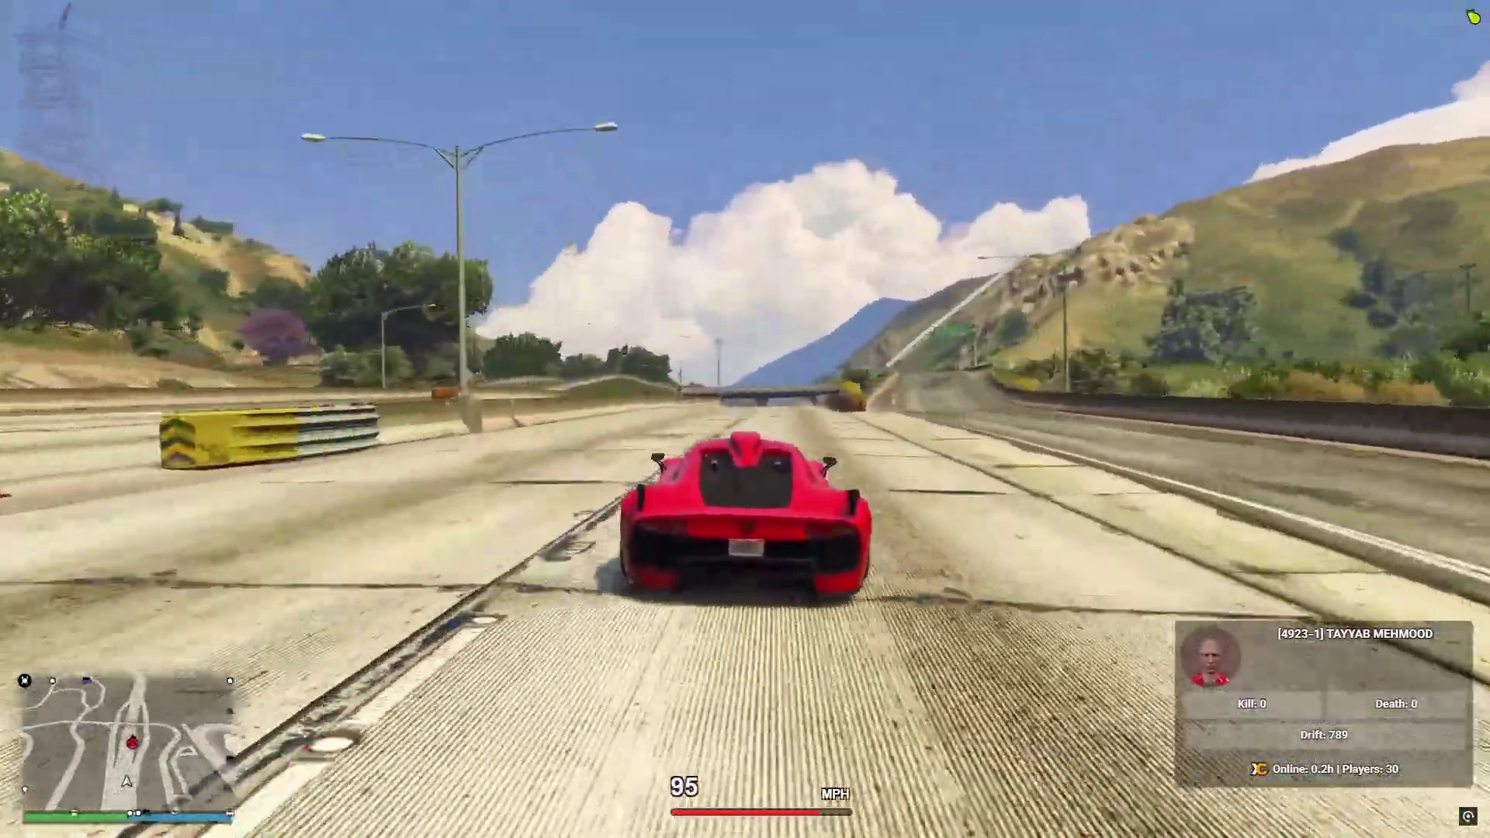
pyautogui.press('w')
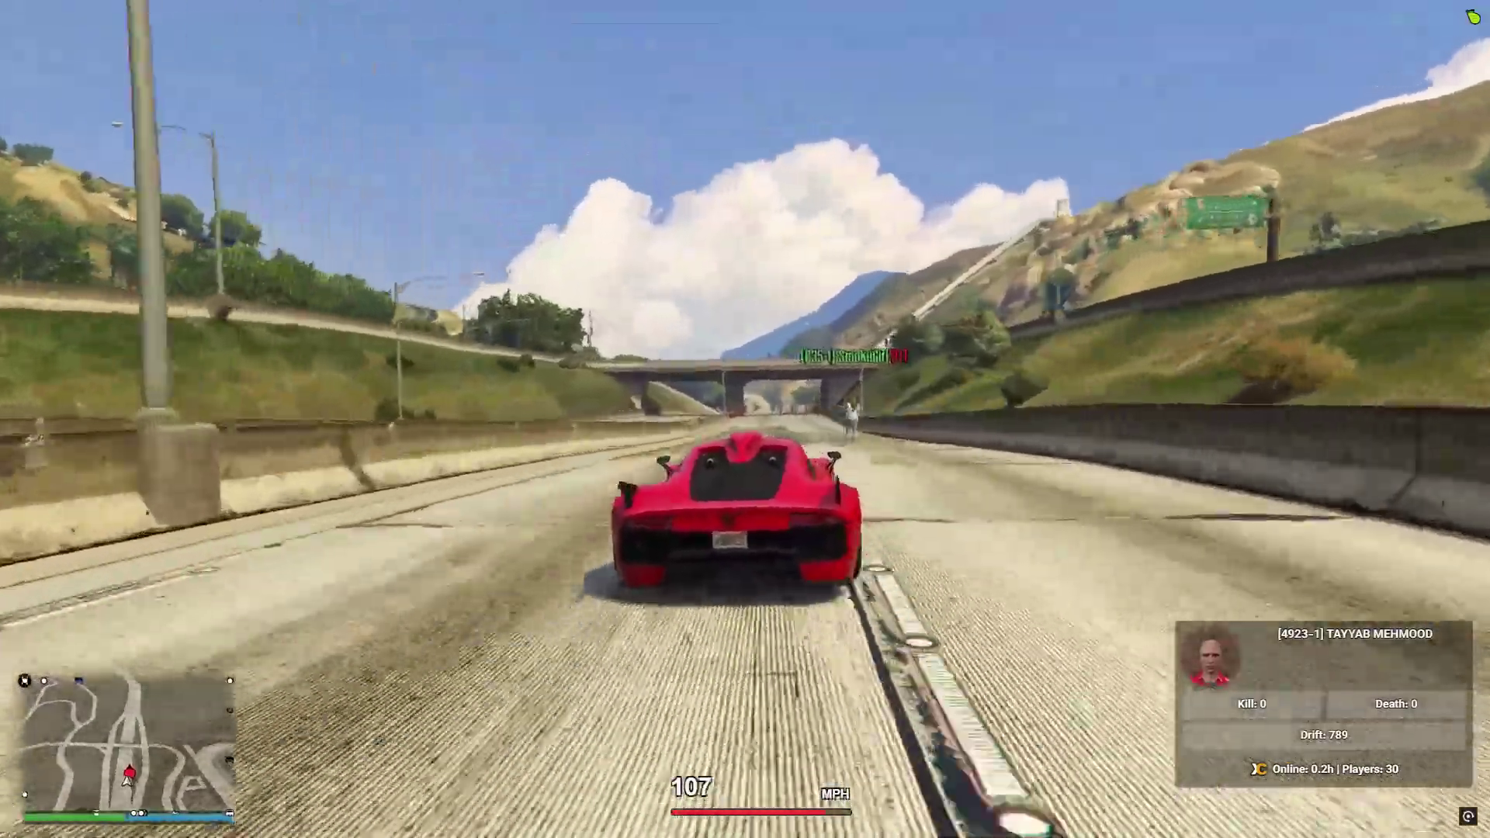
pyautogui.write('wtfix')
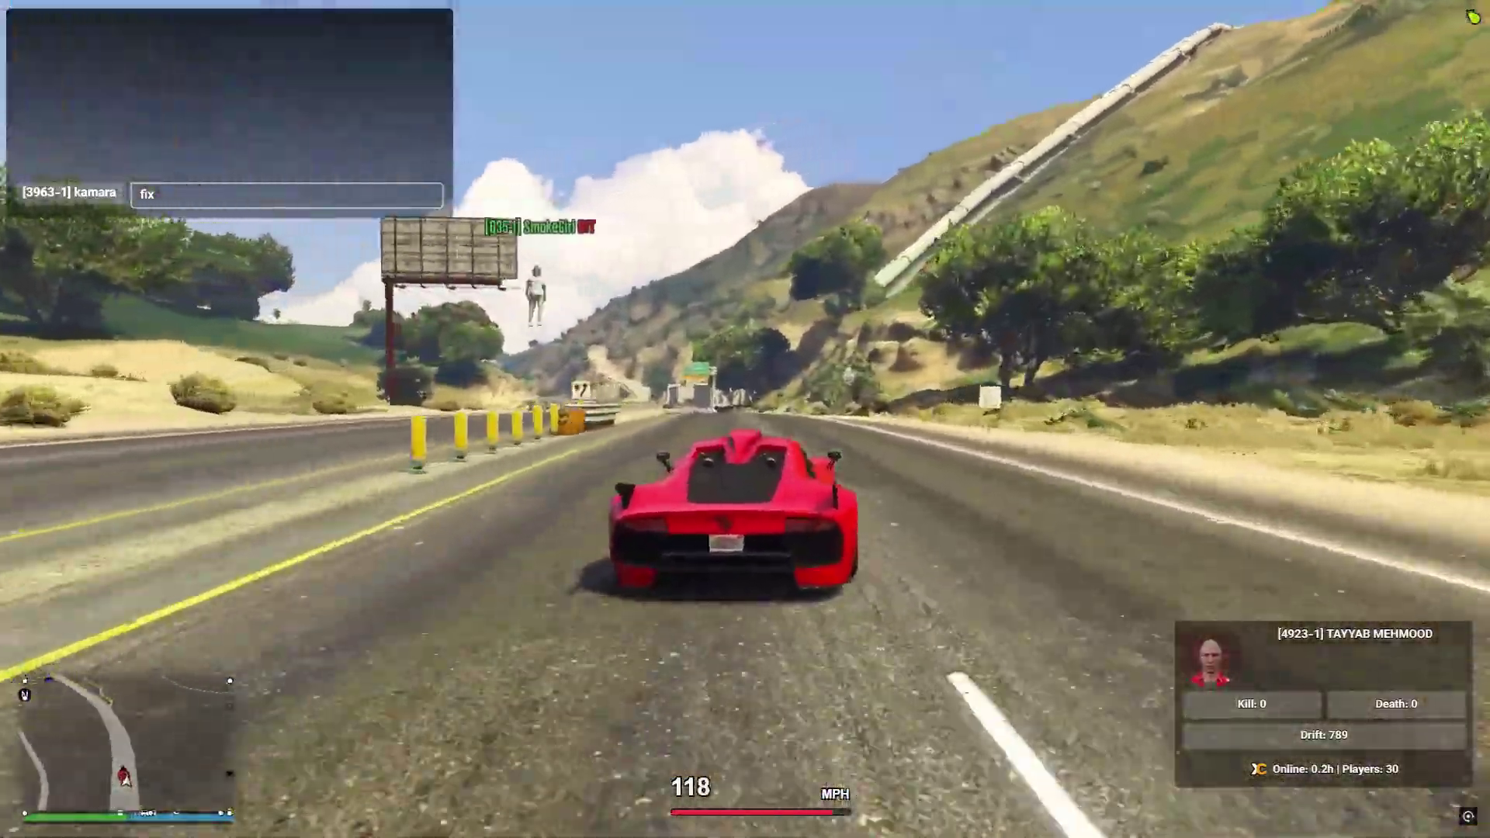
pyautogui.press('Return')
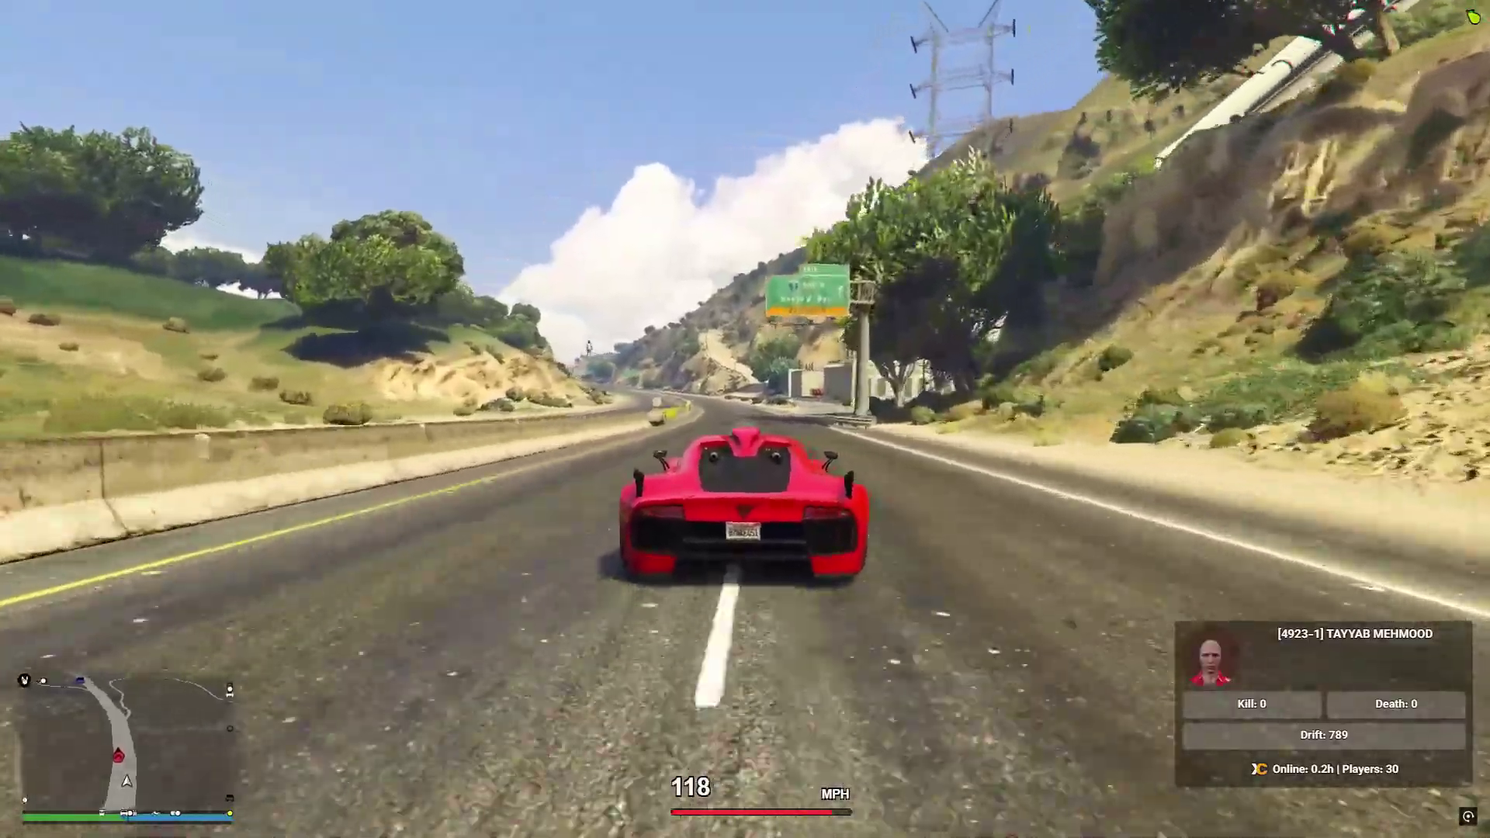